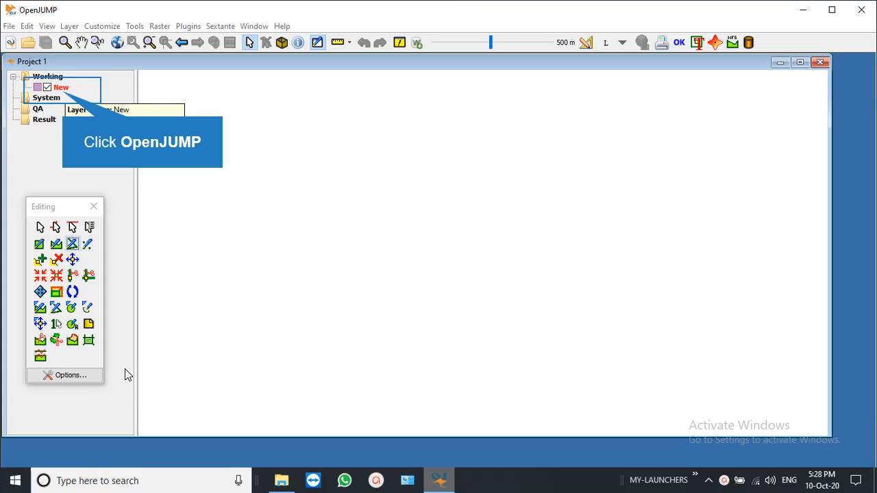
Select the empty New layer in the Working category so it can be drawn on.
click(62, 90)
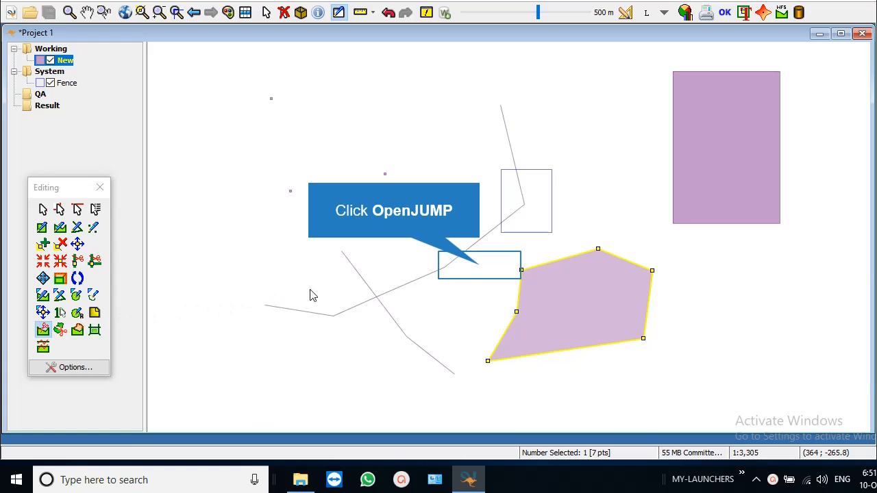
Cut the five-sided purple polygon into two pieces with a diagonal splitting line.
click(479, 266)
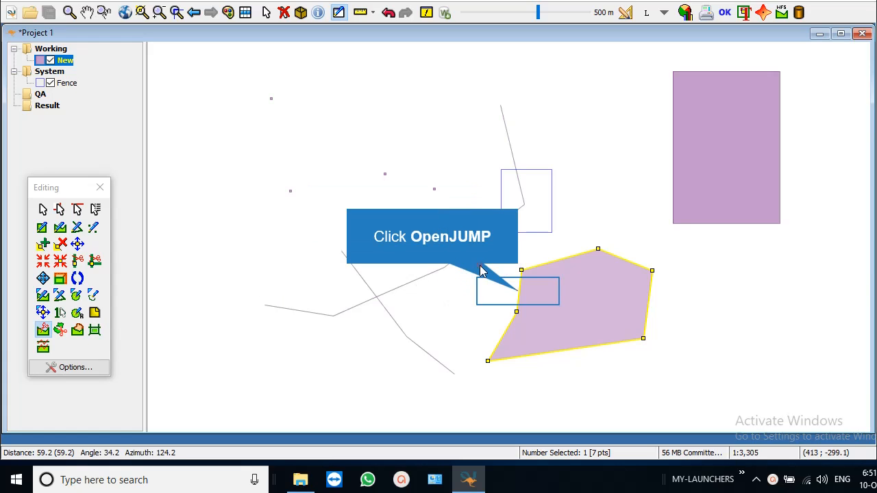
click(501, 286)
click(560, 316)
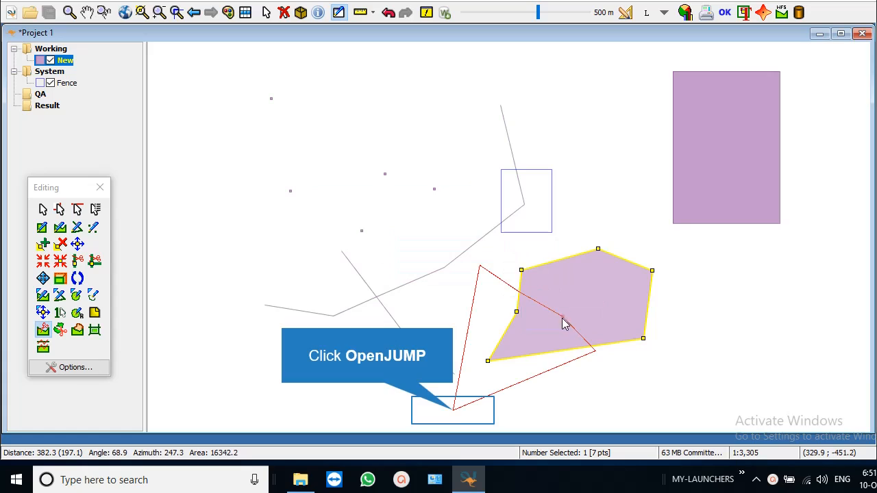
double_click(454, 412)
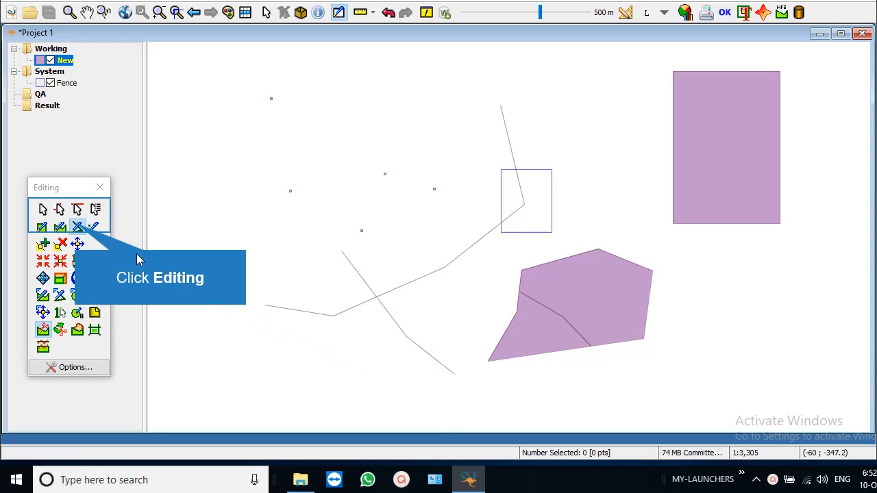
Draw a short line left of the points, rotate it to lean the other way, then deselect it.
click(77, 227)
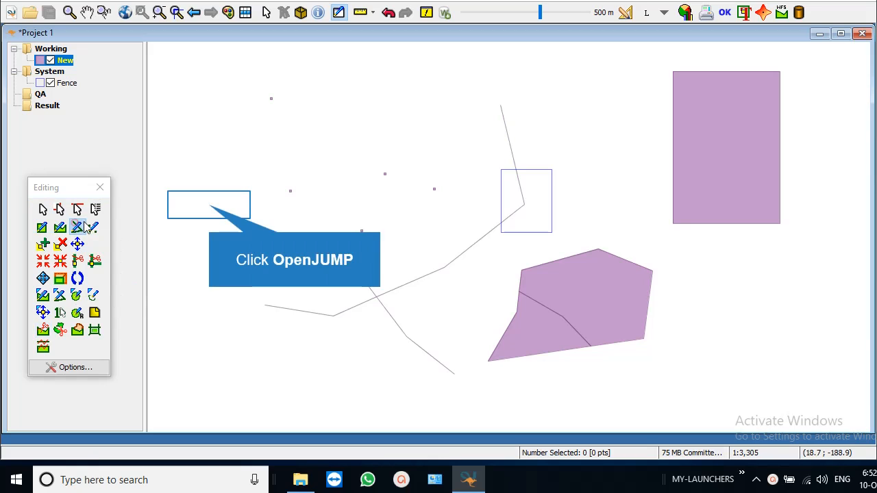
click(209, 204)
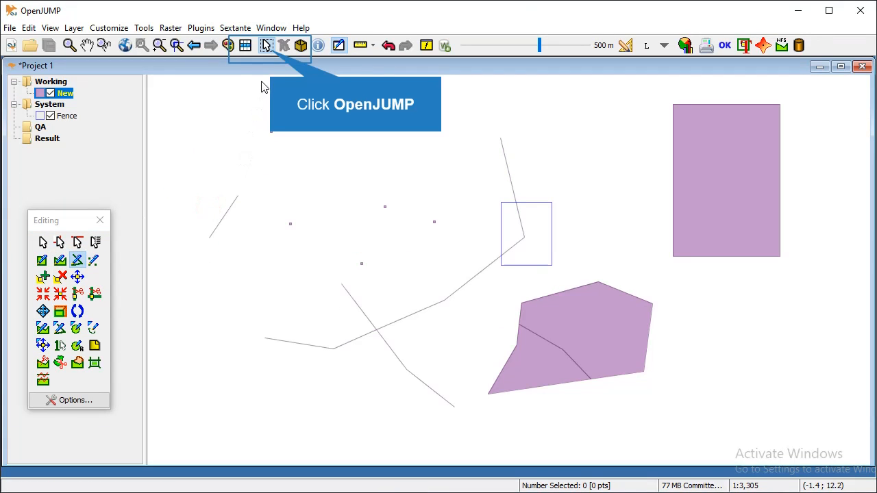
click(269, 52)
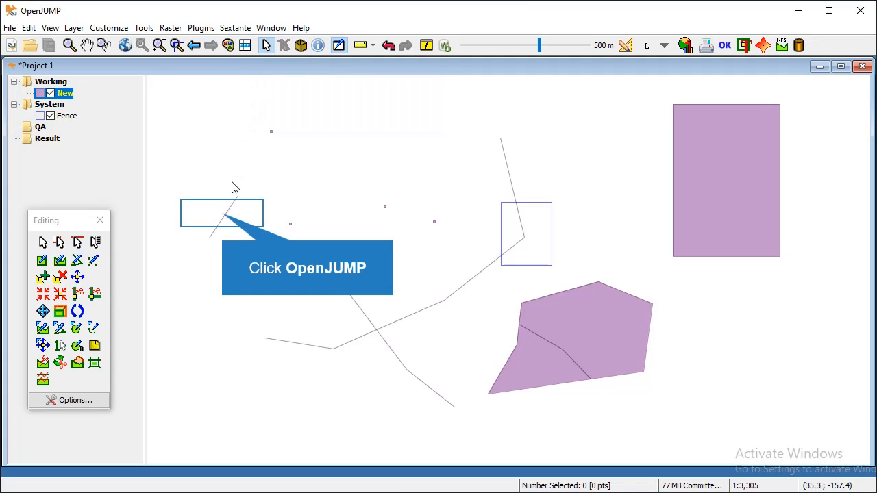
click(223, 218)
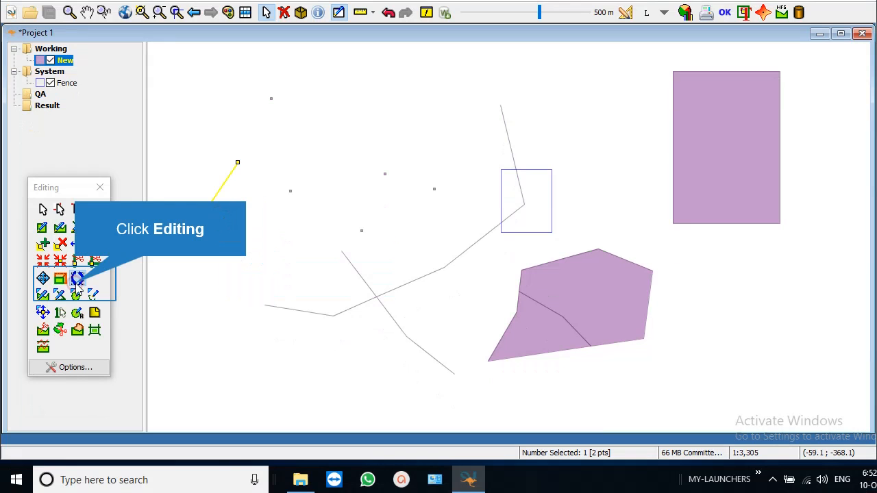
click(78, 279)
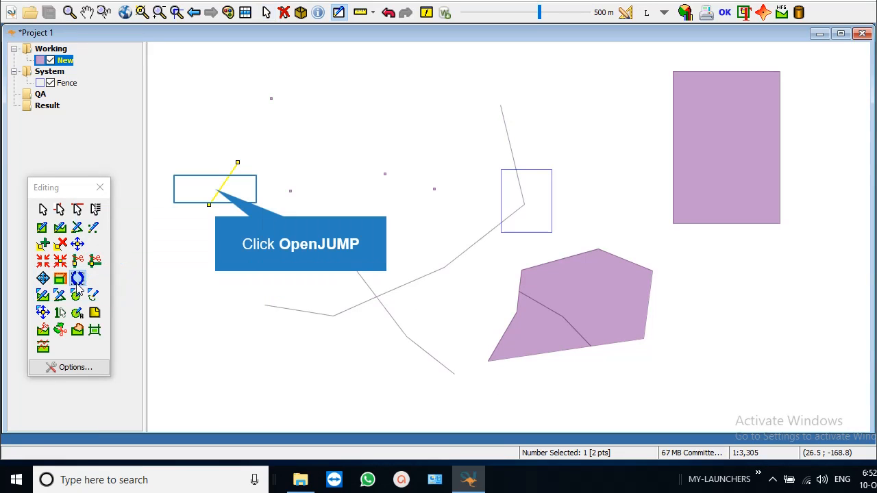
click(216, 194)
drag(216, 194, 216, 163)
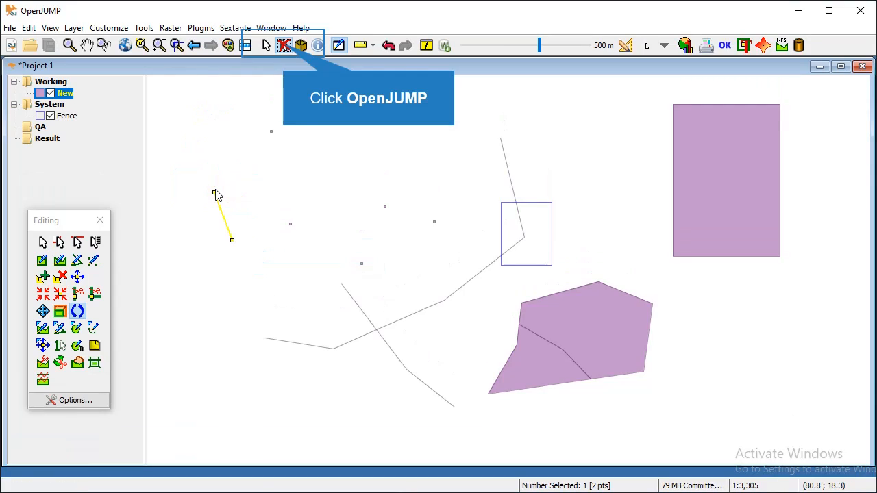
click(283, 46)
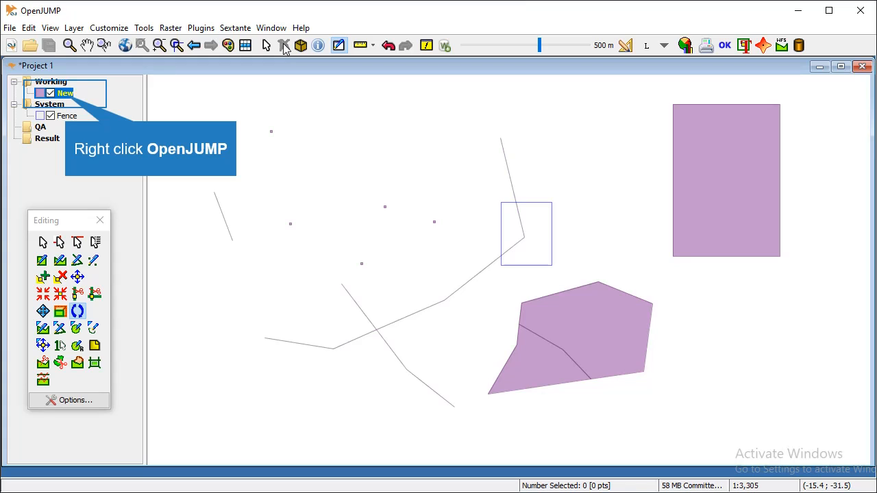
Remove the New layer together with all its drawn sample features.
right_click(68, 98)
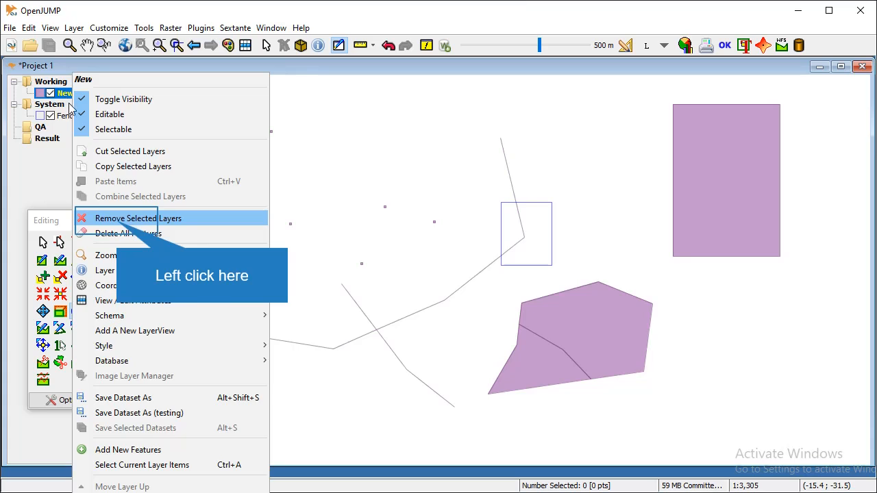
click(116, 219)
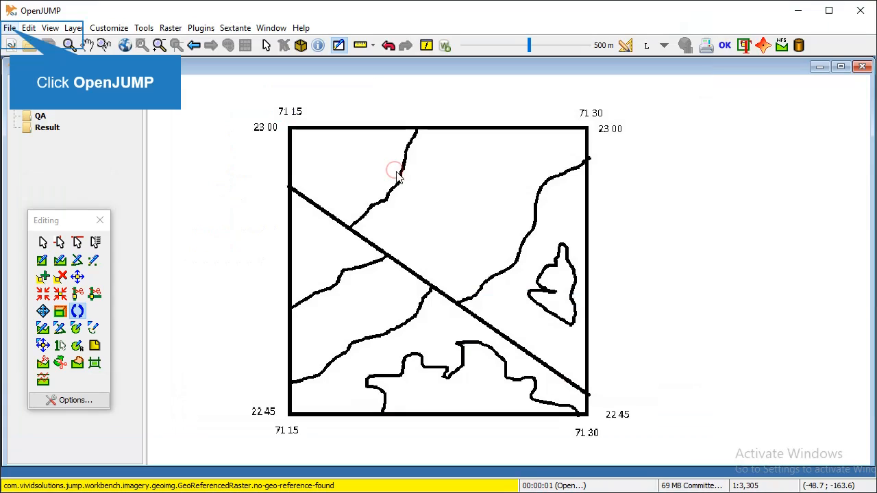
Add a new empty layer named New above the BITmapJPG scan.
click(609, 374)
click(9, 30)
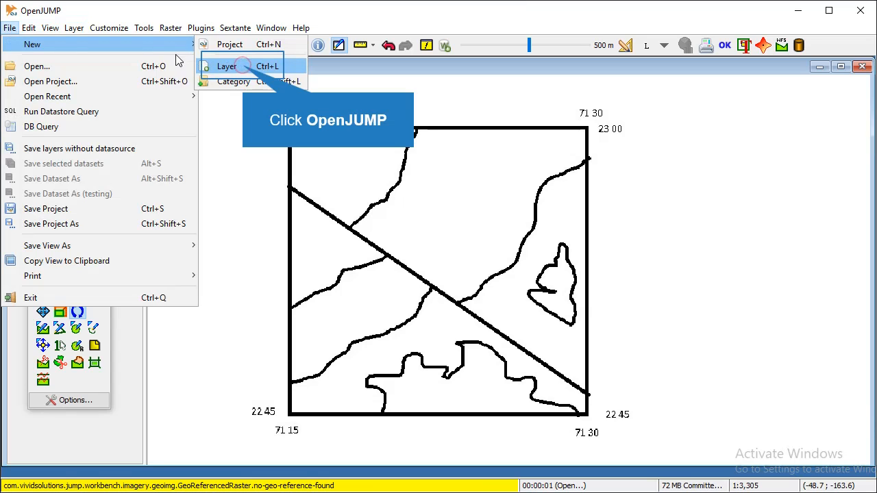
click(227, 66)
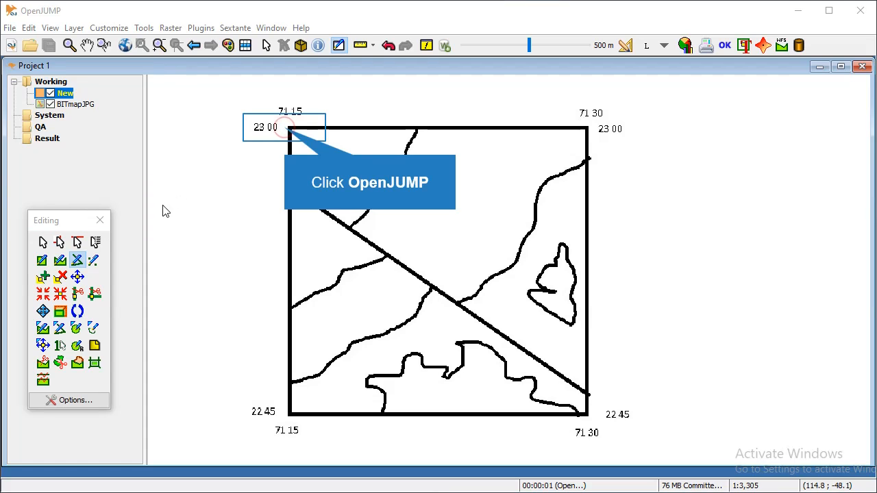
Trace a closed polygon along the map frame through its four corner coordinates.
click(286, 128)
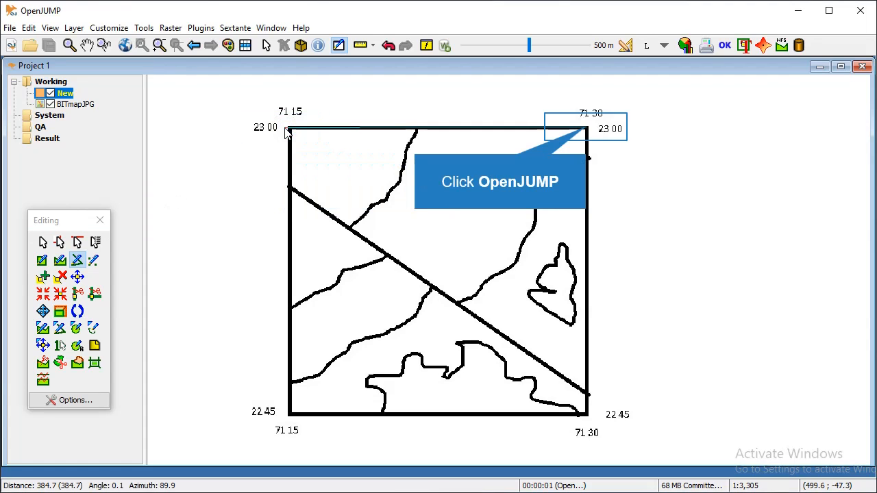
click(584, 130)
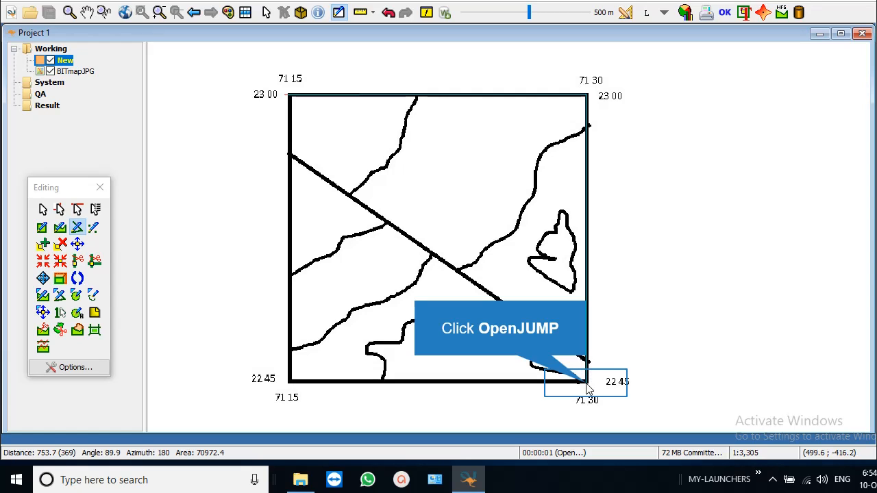
click(586, 383)
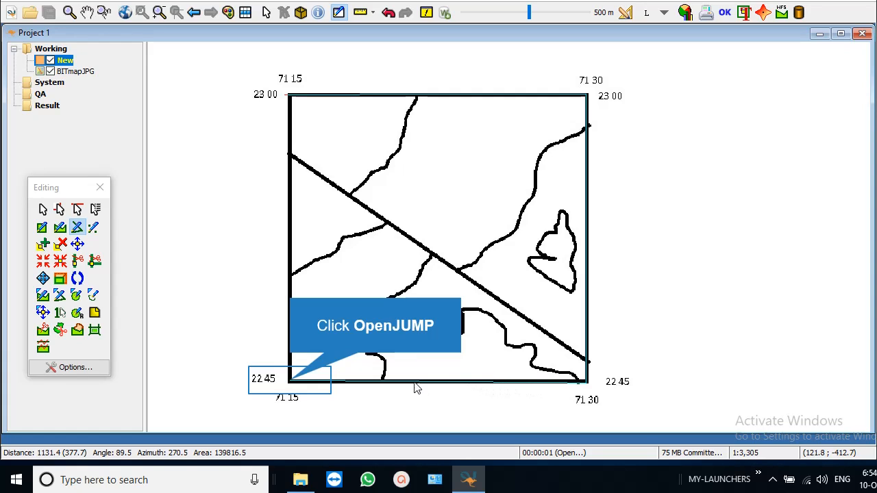
click(290, 381)
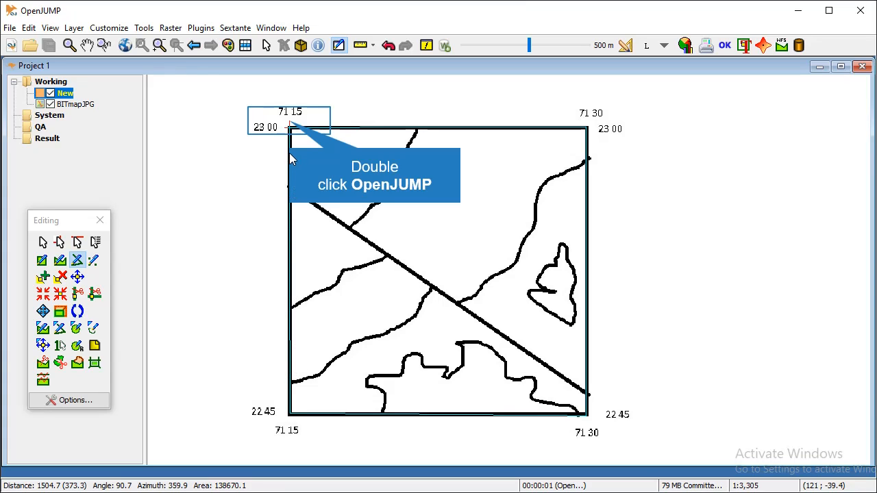
double_click(289, 122)
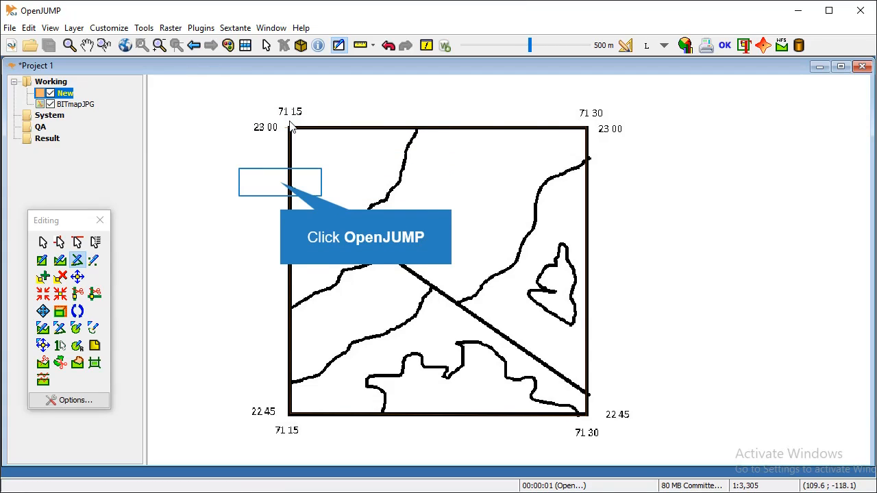
Trace the diagonal line, the short left-edge line and the upper-left boundary curve.
click(281, 182)
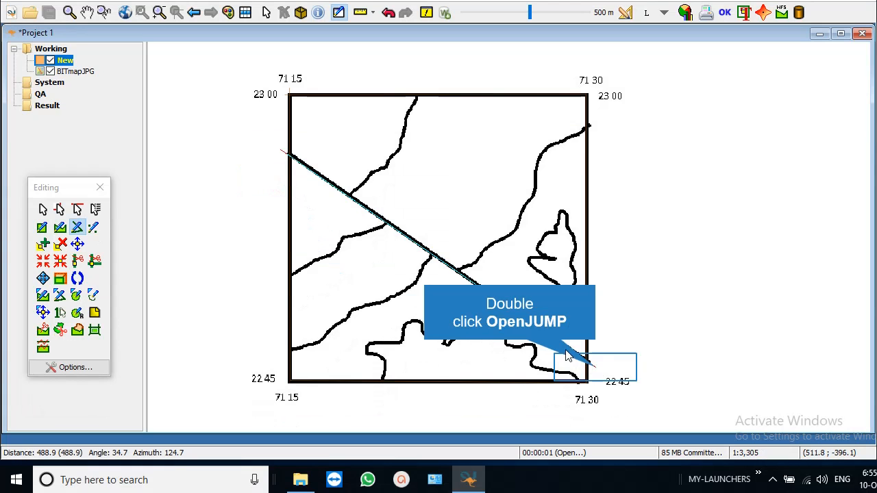
double_click(595, 368)
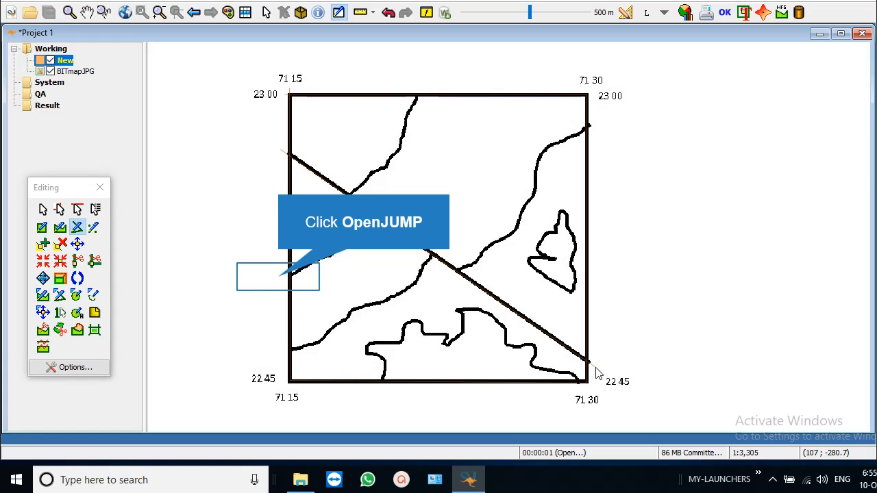
click(281, 277)
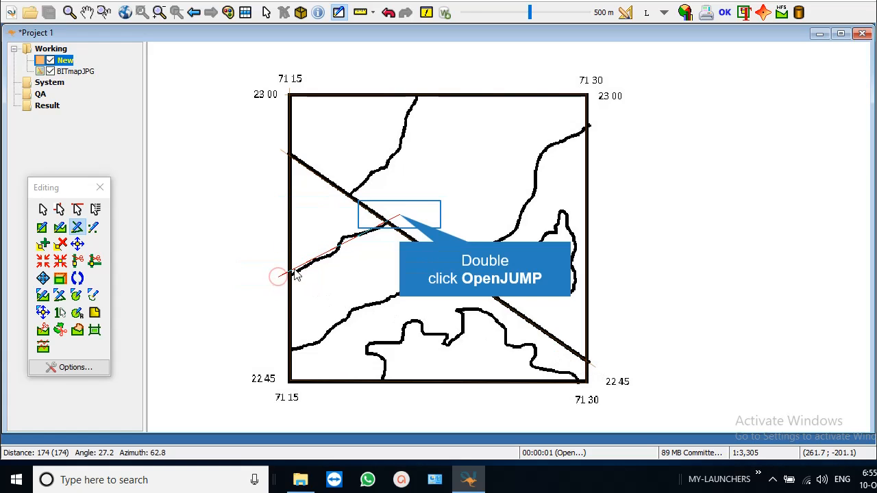
double_click(400, 218)
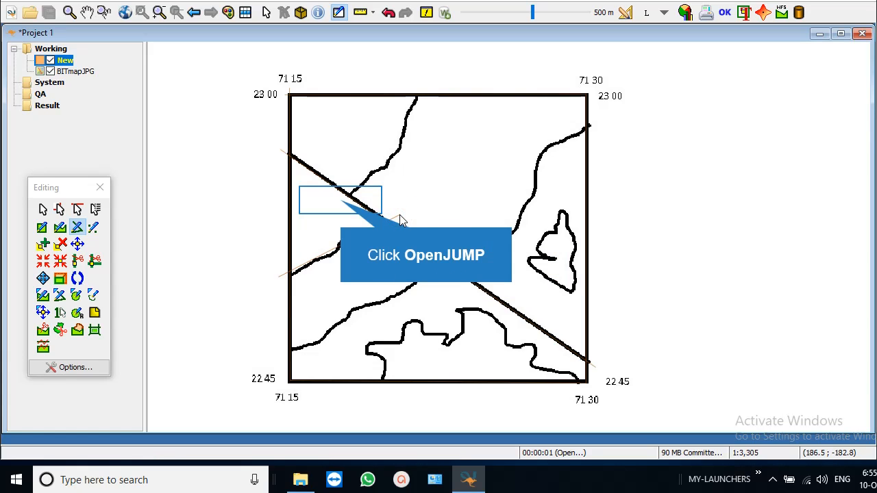
click(400, 214)
click(400, 148)
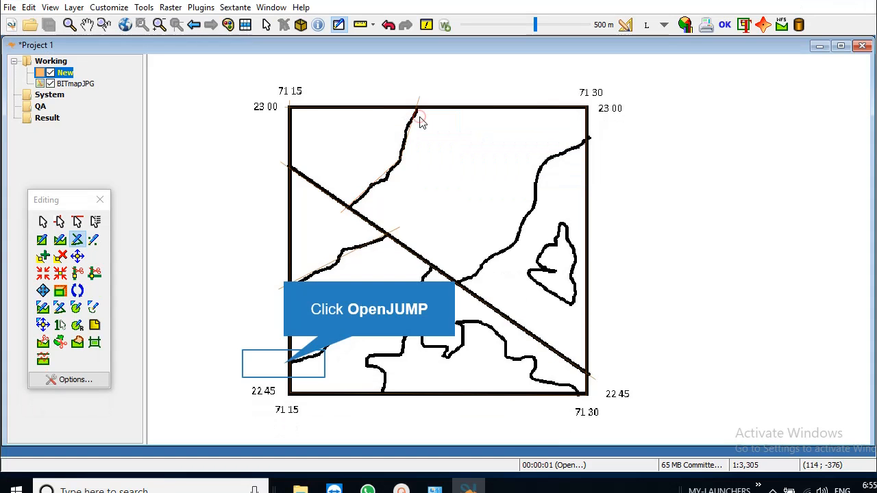
double_click(419, 133)
Trace the lower-left curve up to the diagonal and the upper curve to the right edge.
click(284, 363)
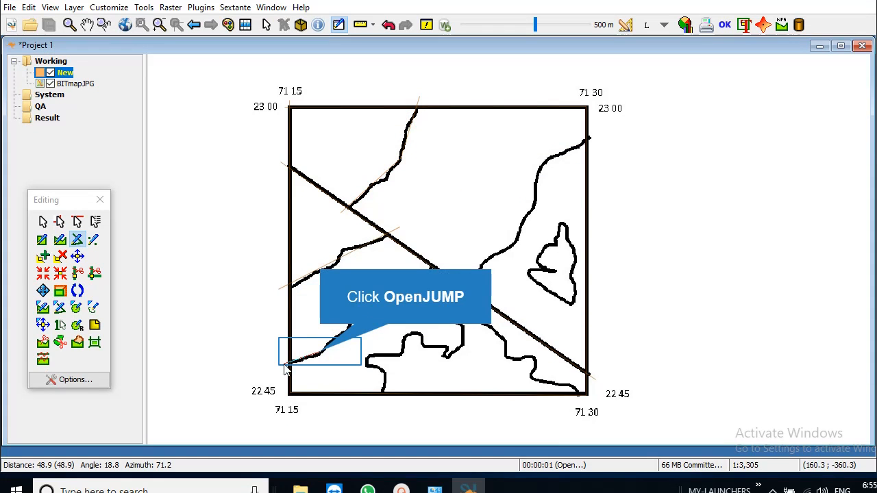
click(321, 348)
click(353, 329)
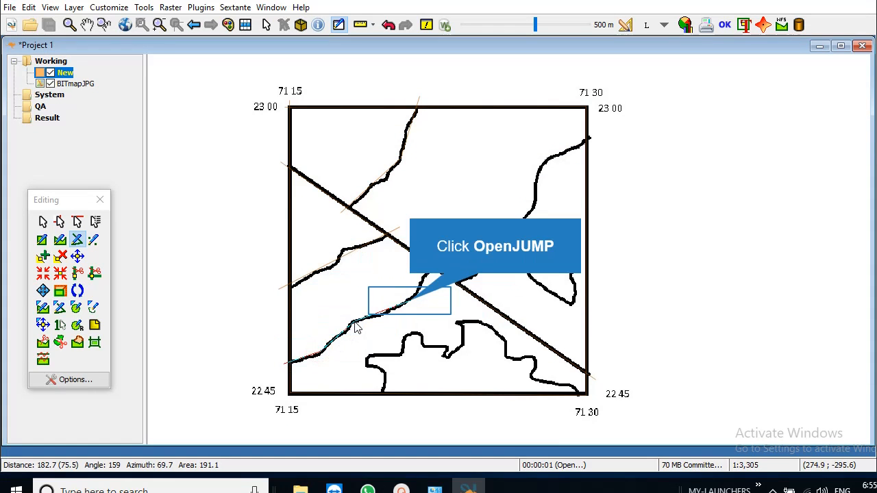
click(411, 308)
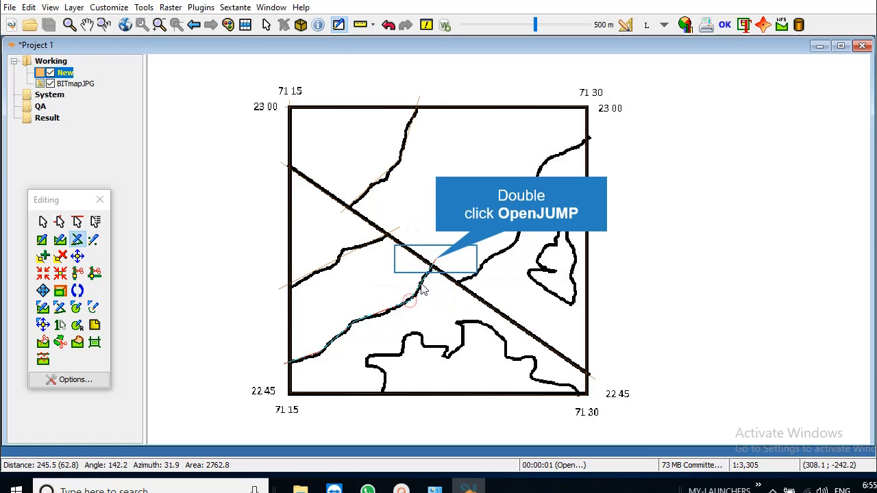
double_click(436, 266)
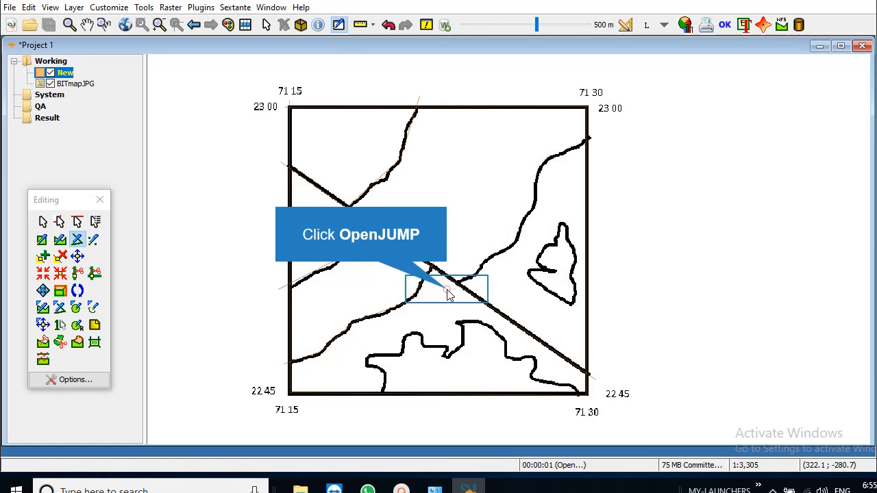
click(448, 288)
click(504, 250)
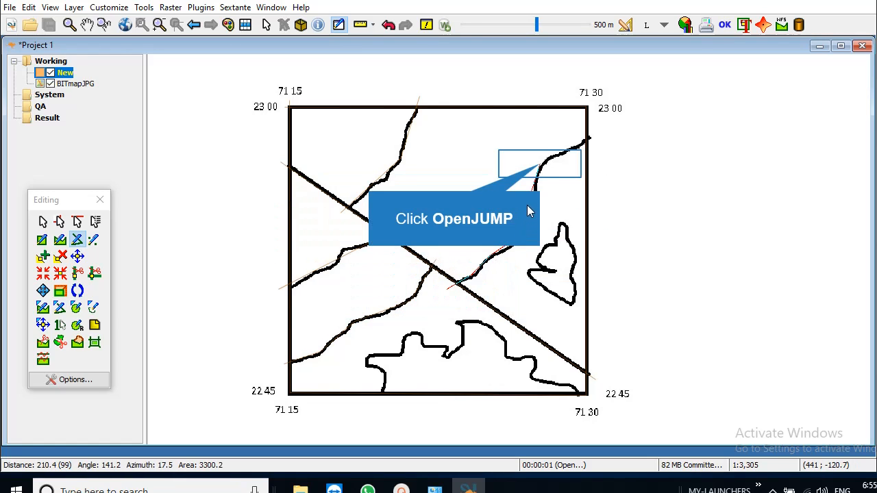
click(538, 165)
double_click(606, 145)
Trace the winding bottom boundary curve from the bottom edge to the lower-right corner.
click(376, 396)
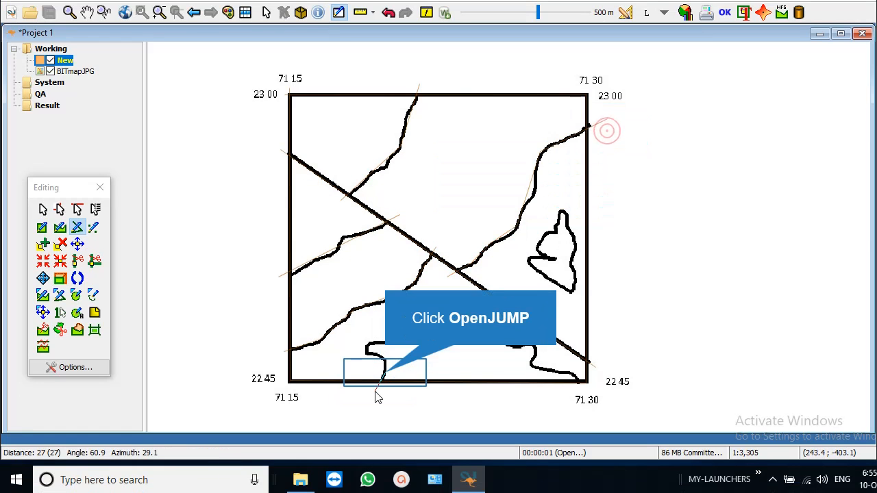
click(384, 378)
click(382, 367)
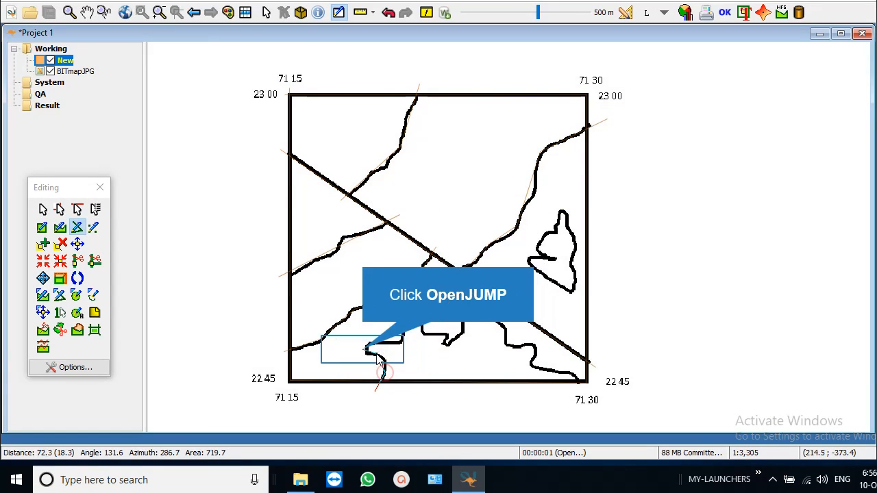
click(362, 351)
click(409, 322)
click(447, 340)
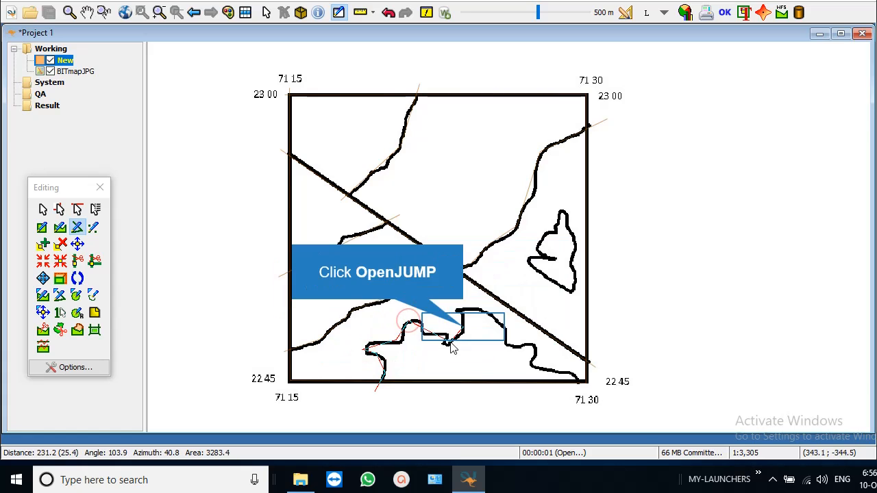
click(461, 329)
click(463, 312)
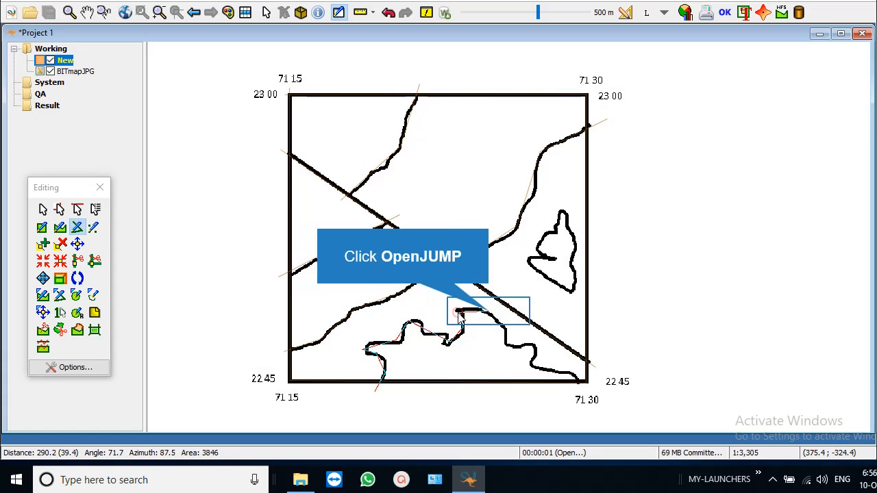
click(487, 316)
click(511, 345)
click(533, 363)
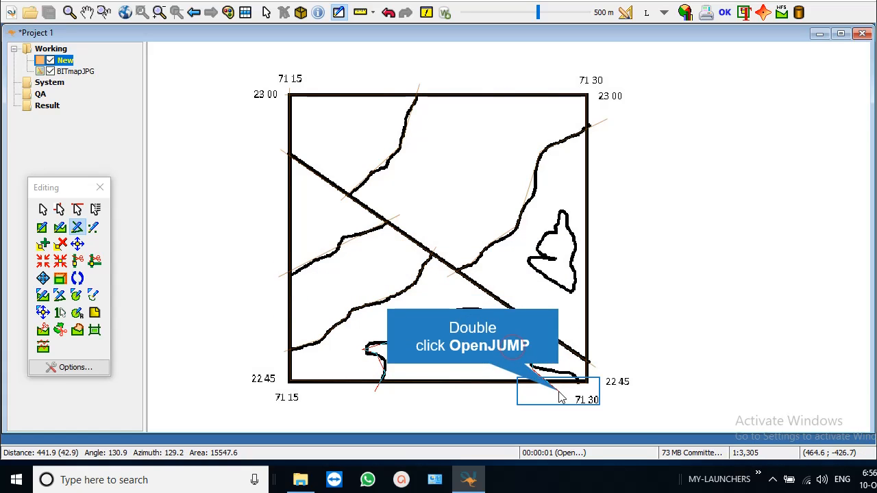
double_click(557, 391)
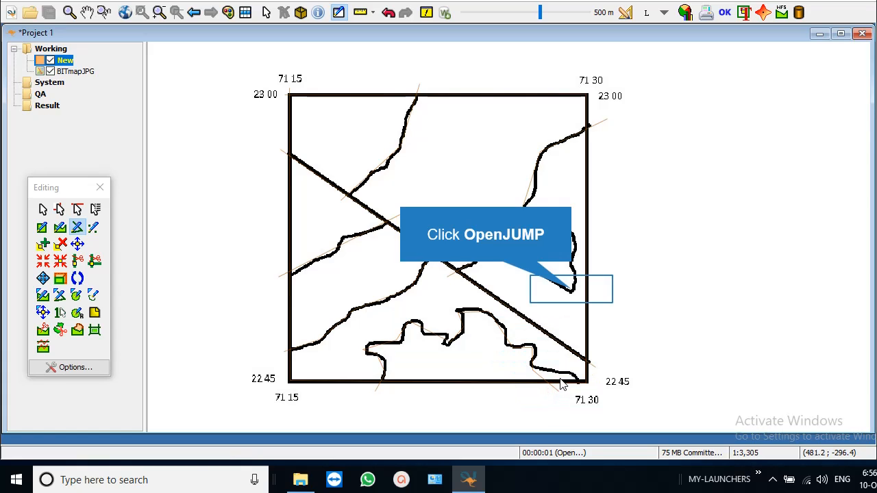
Trace the right-hand curve including its small loop.
click(571, 289)
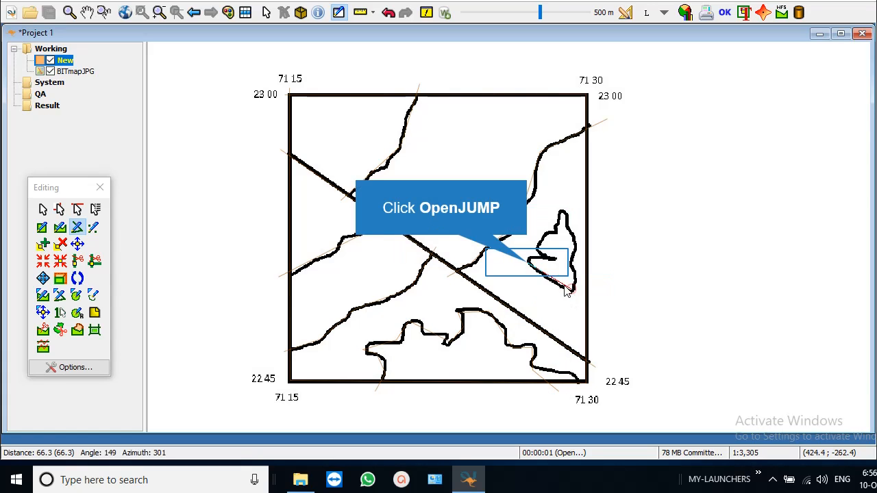
click(527, 262)
click(548, 258)
click(540, 231)
click(558, 230)
click(563, 209)
click(571, 214)
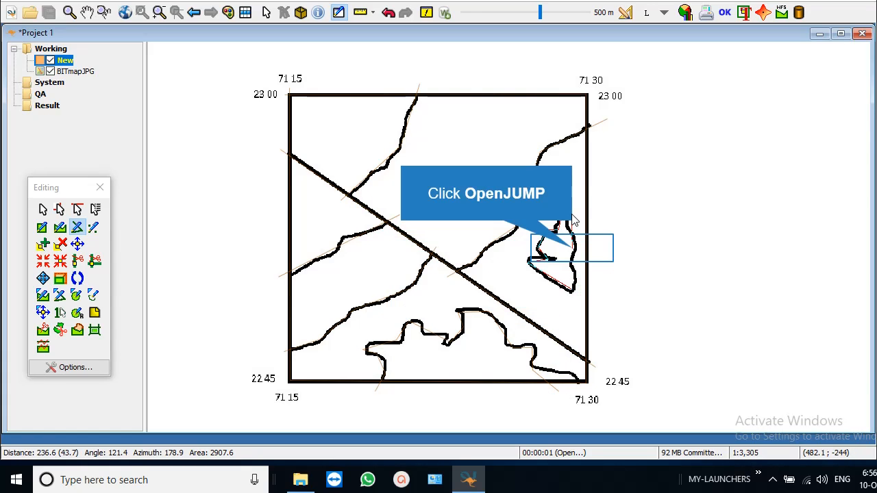
click(571, 248)
click(571, 272)
double_click(567, 303)
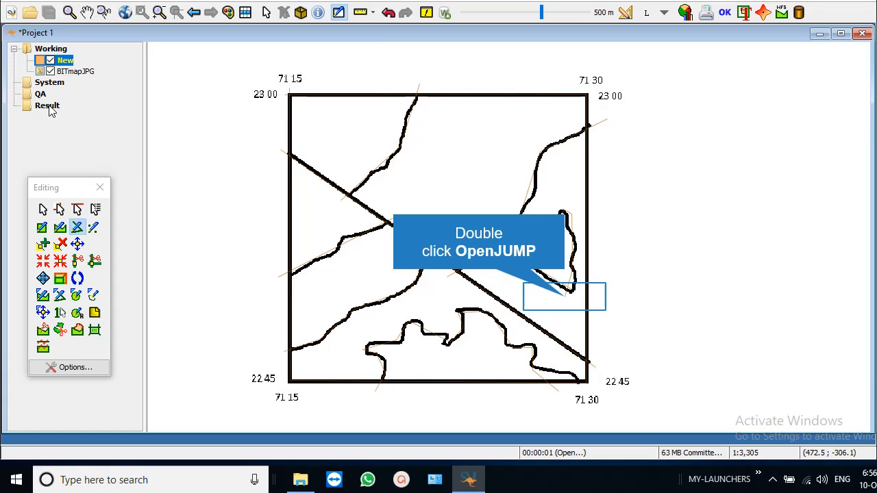
Hide the BITmapJPG scan and select all eight traced lines in the New layer.
click(51, 76)
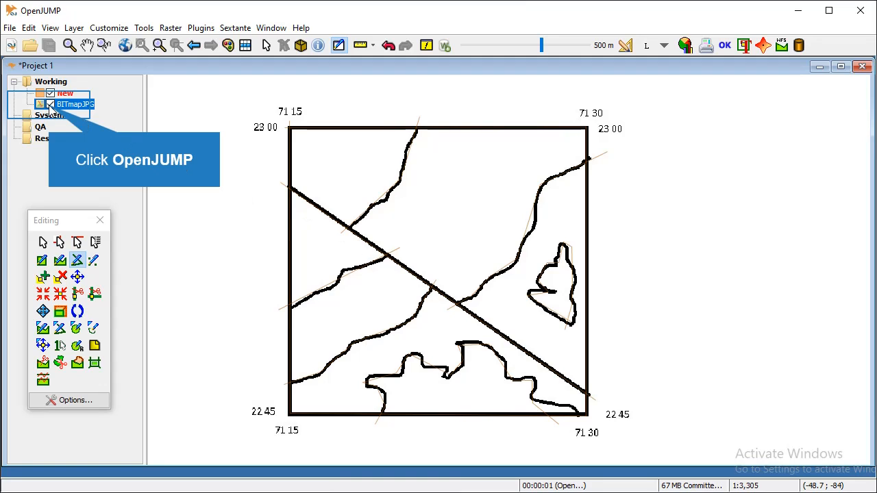
click(50, 105)
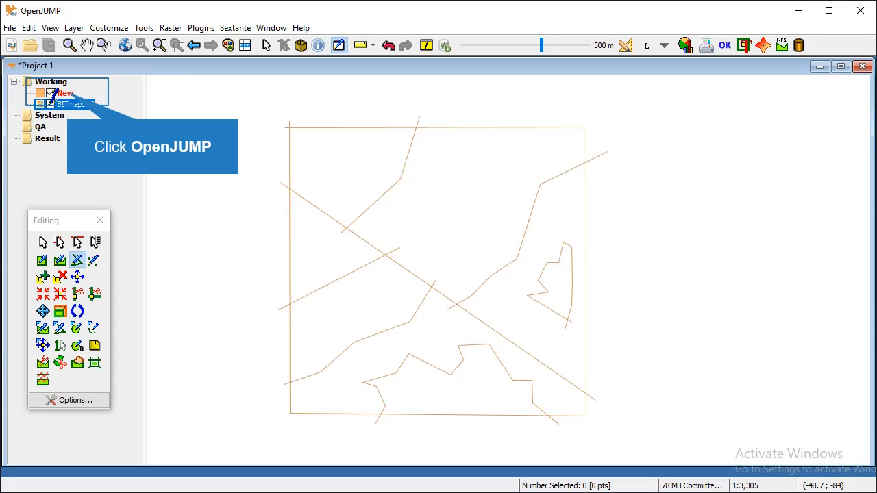
click(65, 93)
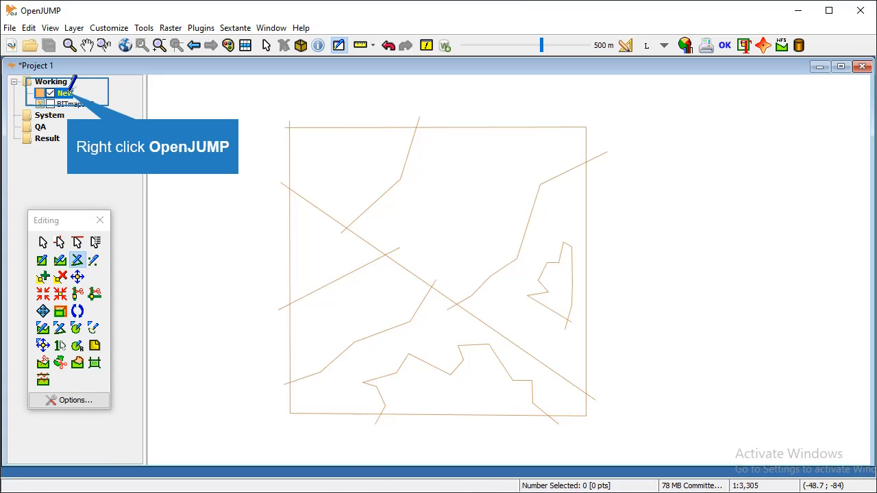
right_click(66, 93)
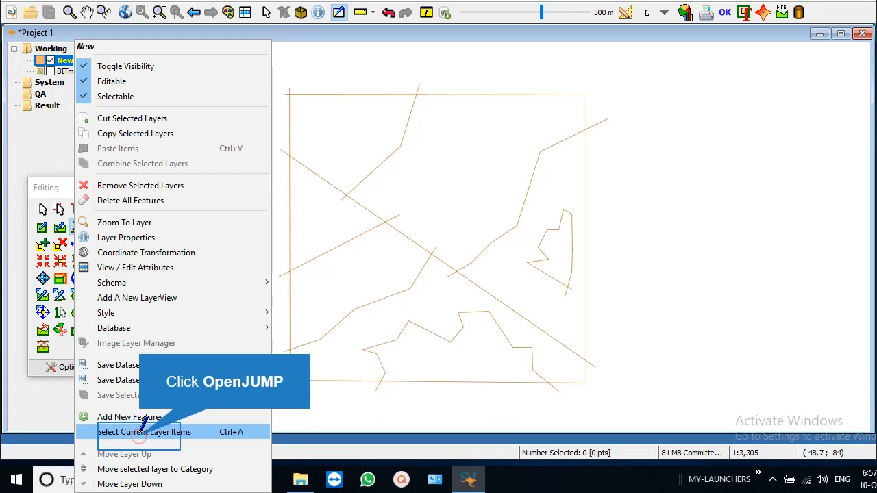
click(142, 430)
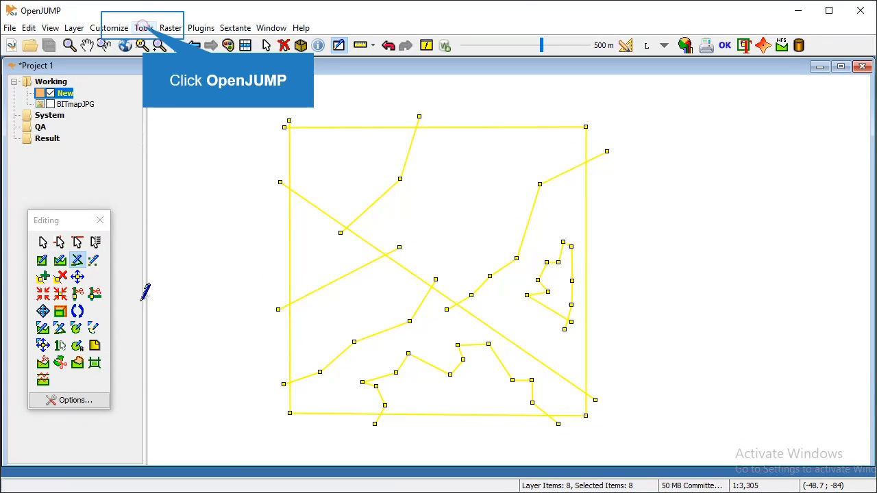
Locate the Polygonize command under Tools > Edit Geometry > Convert.
click(144, 26)
mouse_move(180, 134)
mouse_move(258, 134)
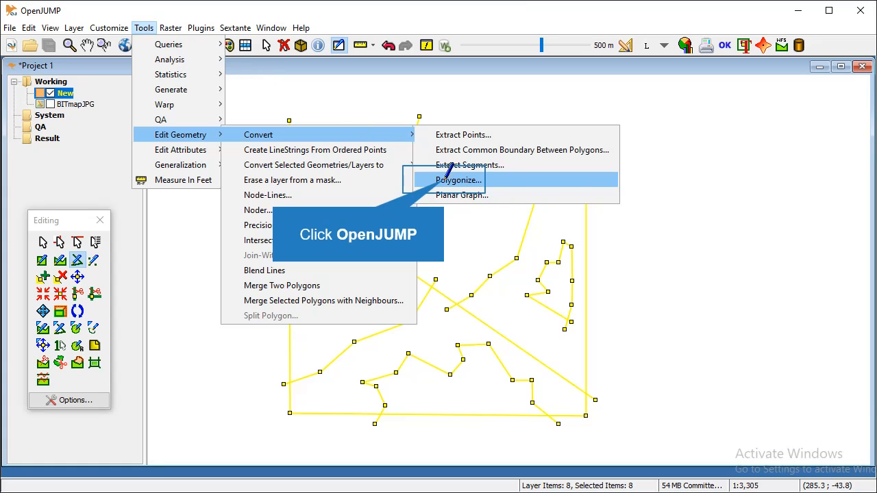
Run Polygonize on the selected lines to create polygons in a Result layer.
click(449, 177)
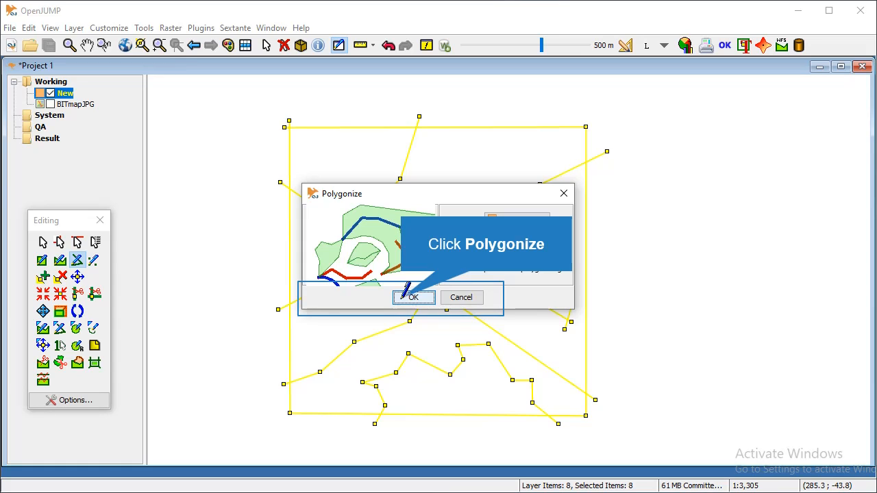
click(411, 297)
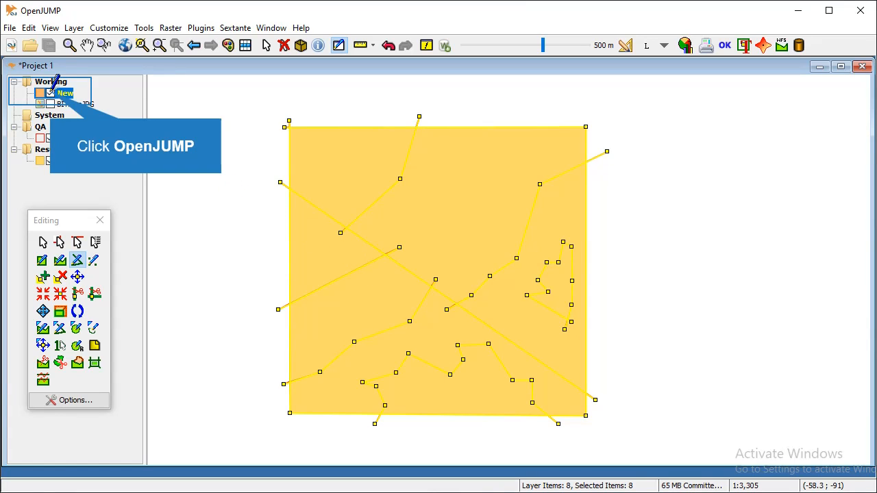
Hide the Dangles layer and select the New, BITmapJPG and Dangles layers together.
click(52, 132)
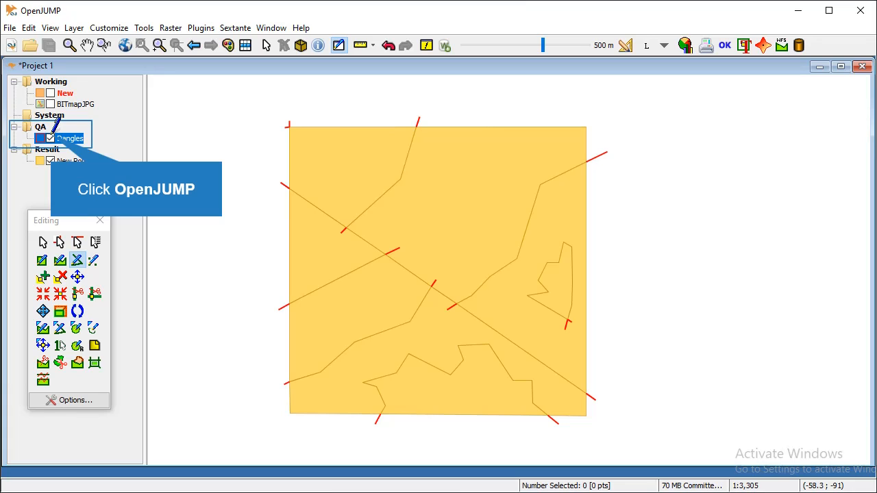
click(50, 139)
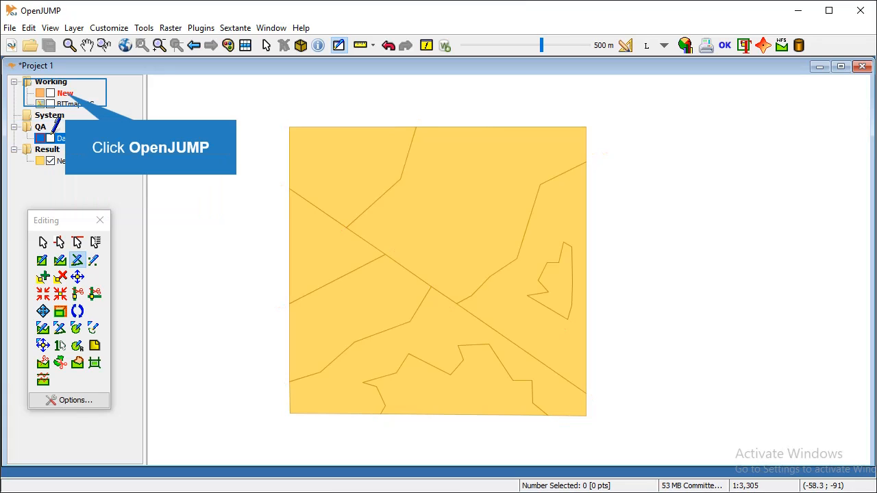
click(66, 92)
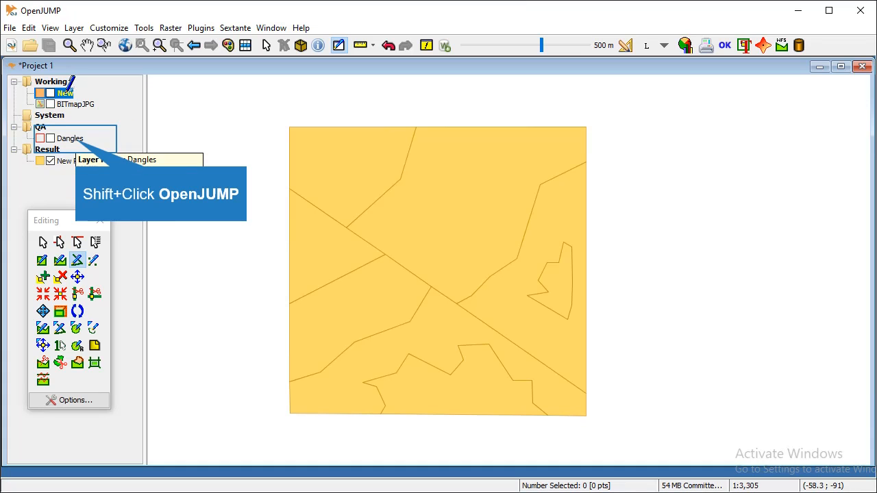
shift+click(75, 137)
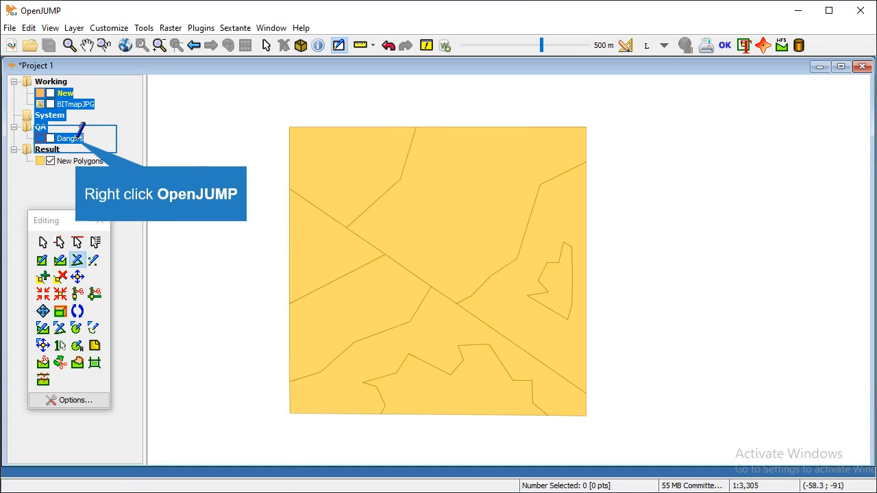
Remove the three unneeded layers (New, BITmapJPG and Dangles) from the project.
right_click(77, 135)
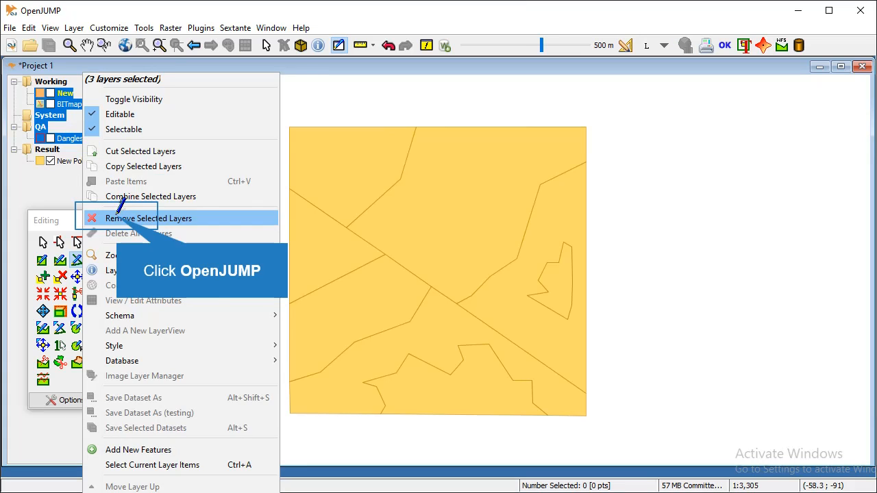
click(118, 215)
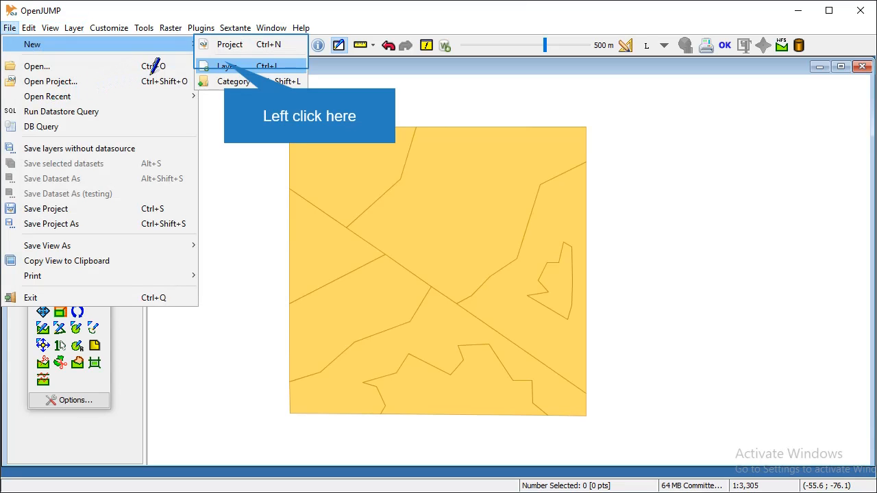
Create an empty New layer and start a feature by entering POLYGON( as Well-Known Text.
click(224, 66)
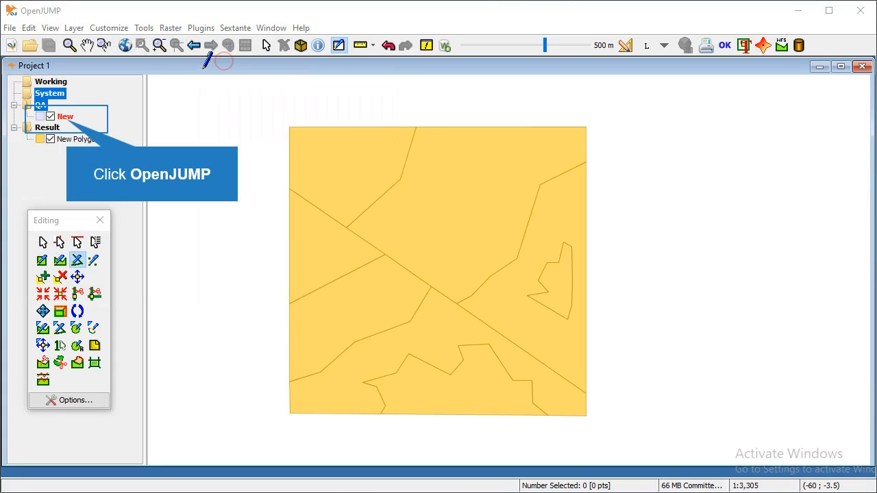
right_click(65, 116)
click(117, 448)
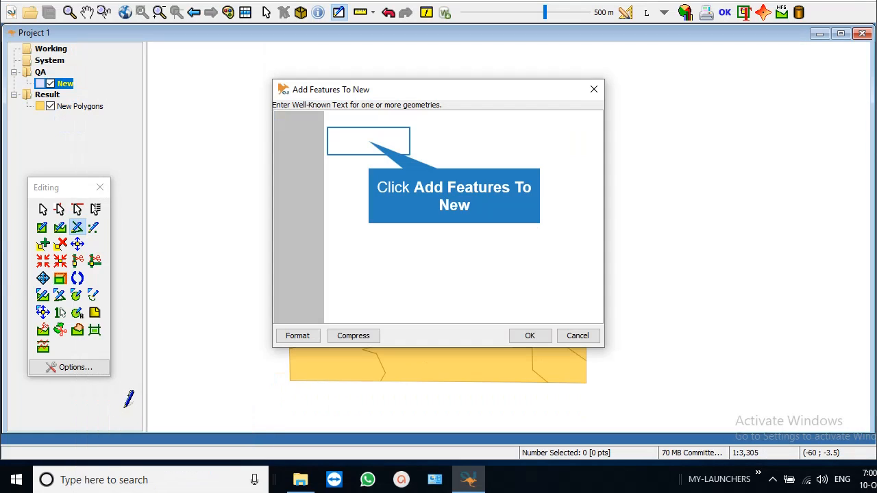
click(370, 141)
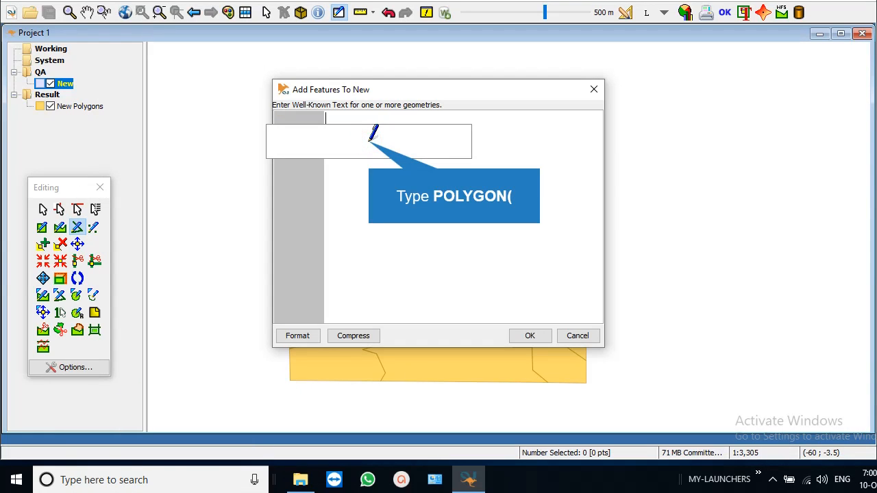
text(POLYGON)
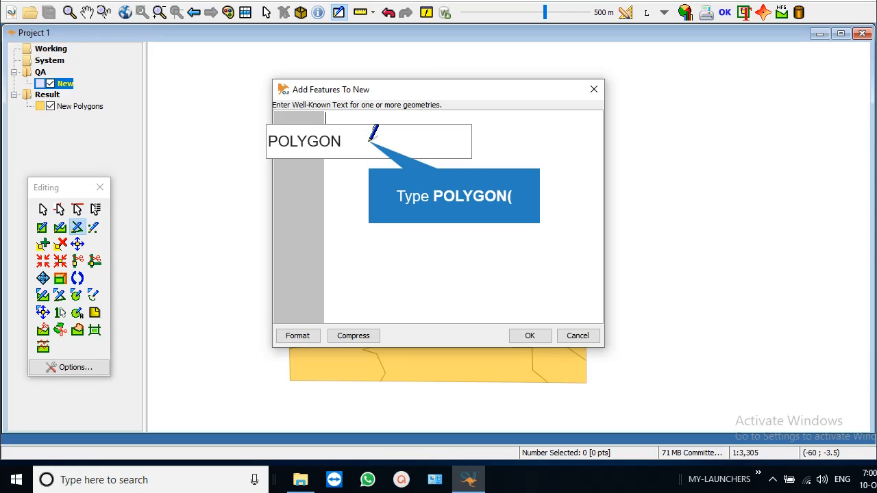
text(()
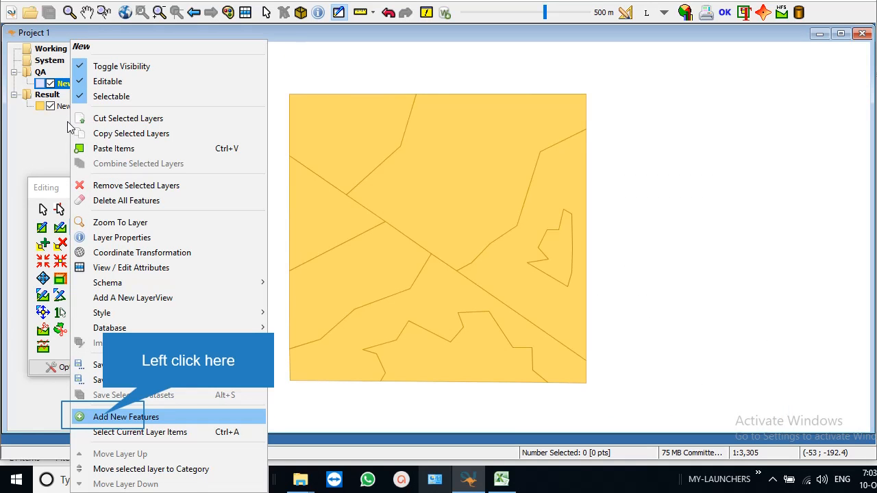
Paste the two rectangle POLYGON definitions into the New layer and confirm.
click(109, 416)
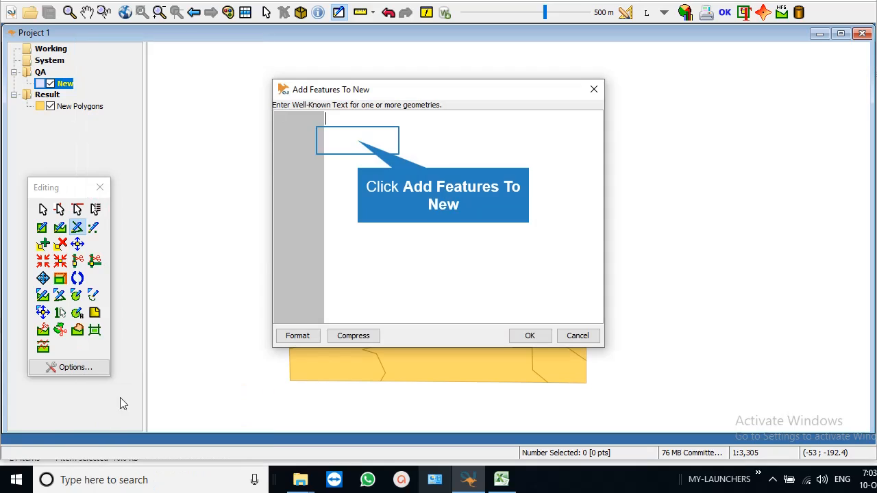
click(361, 147)
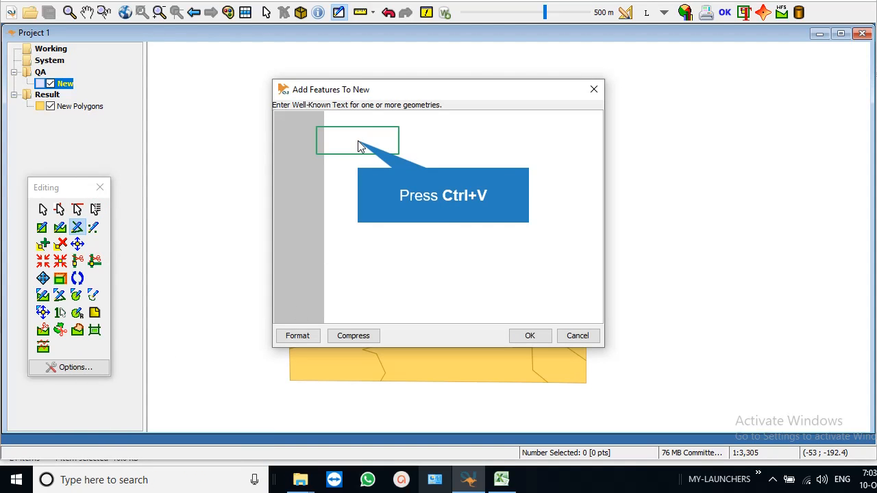
text(POLYGON (( 71.25 23, 71.5 23, 71.5 22.75, 71.25 22.75, 71.25 23 ))  POLYGON (( 71.25 22.75, 71.25 22.5, 71.5 22.5, 71.5 22.75, 71.25 22.75 )))
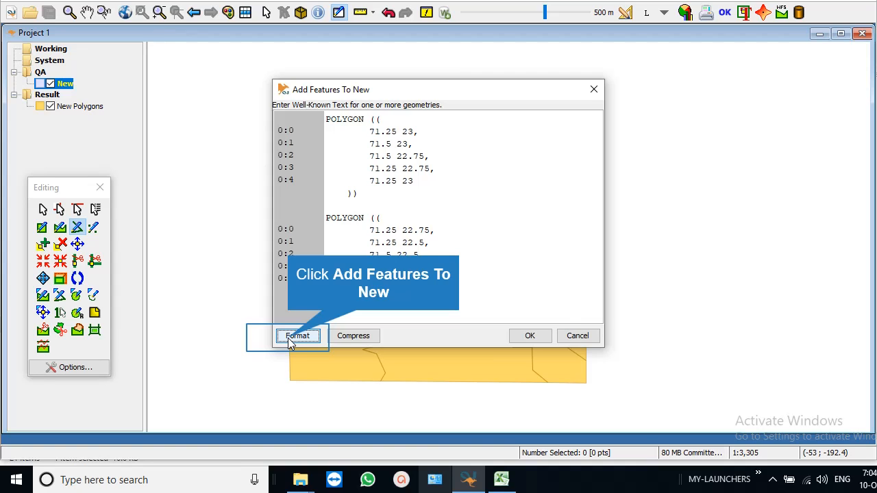
click(528, 336)
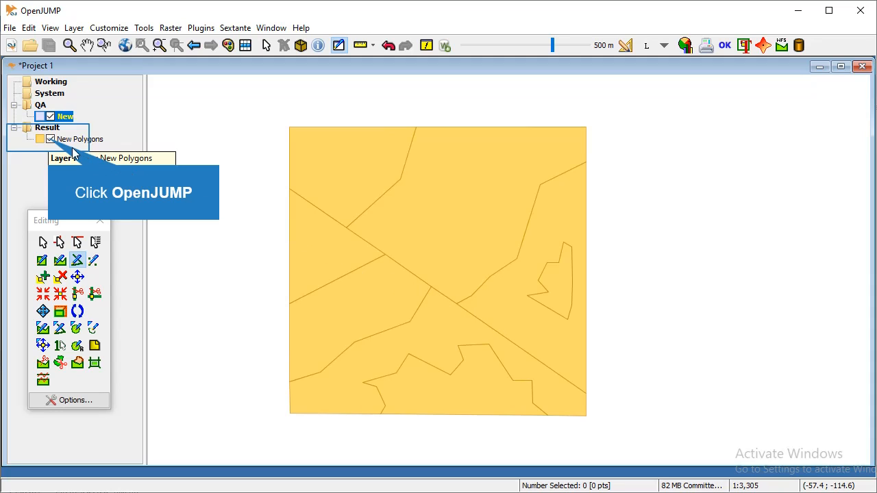
Hide New Polygons, zoom to full extent to see both rectangles, then show New Polygons again.
click(50, 139)
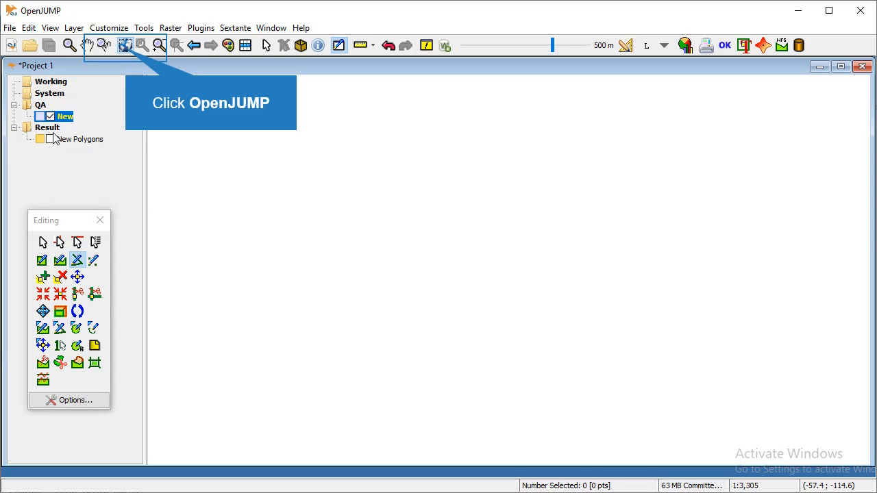
click(124, 45)
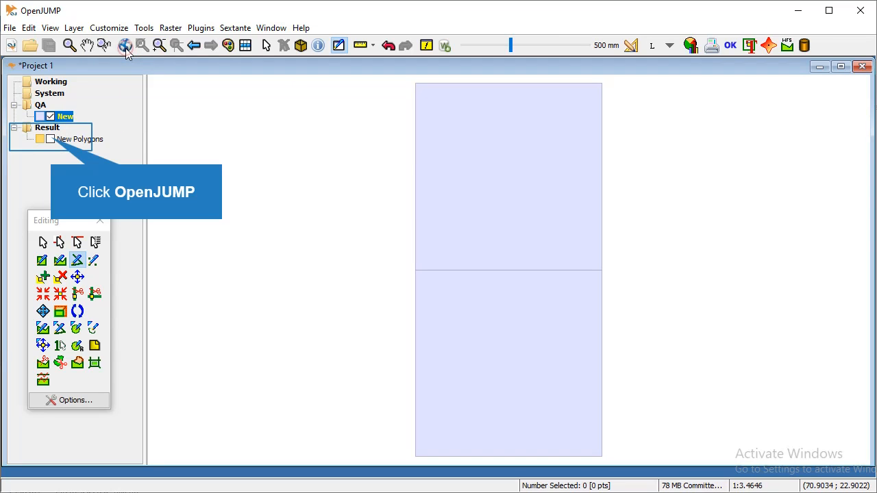
click(50, 139)
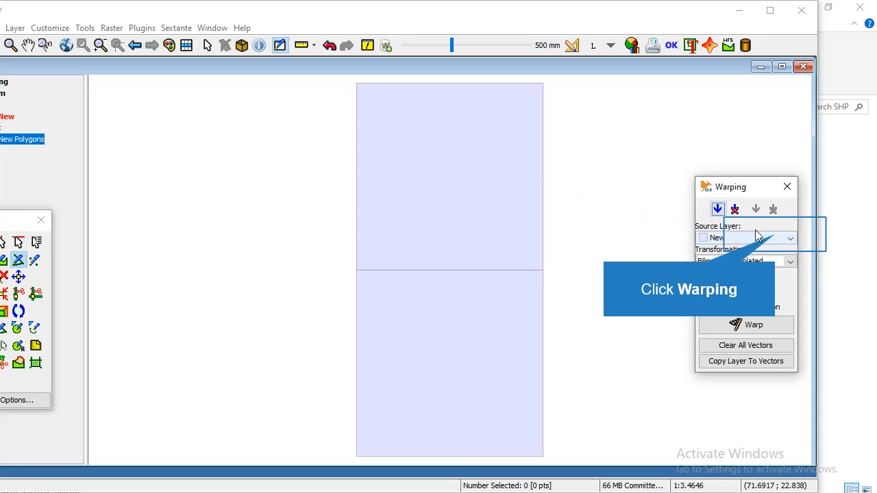
Set New Polygons as the warping source layer and make it editable.
click(776, 238)
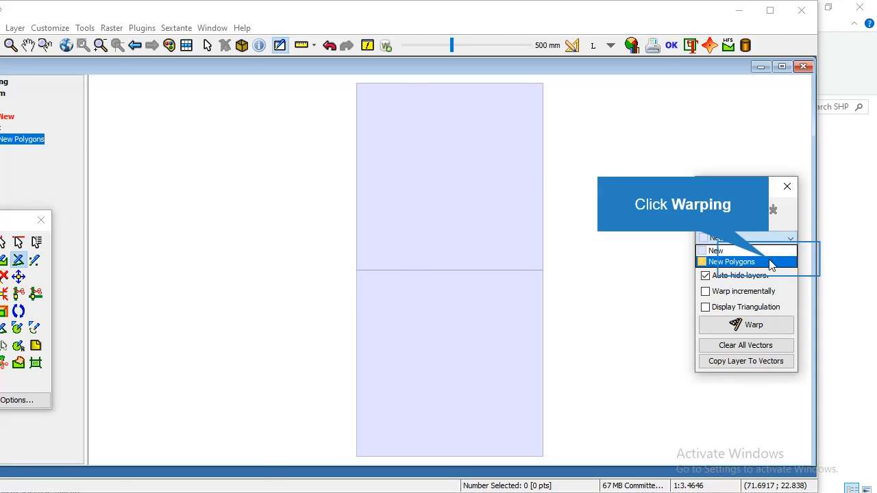
click(769, 261)
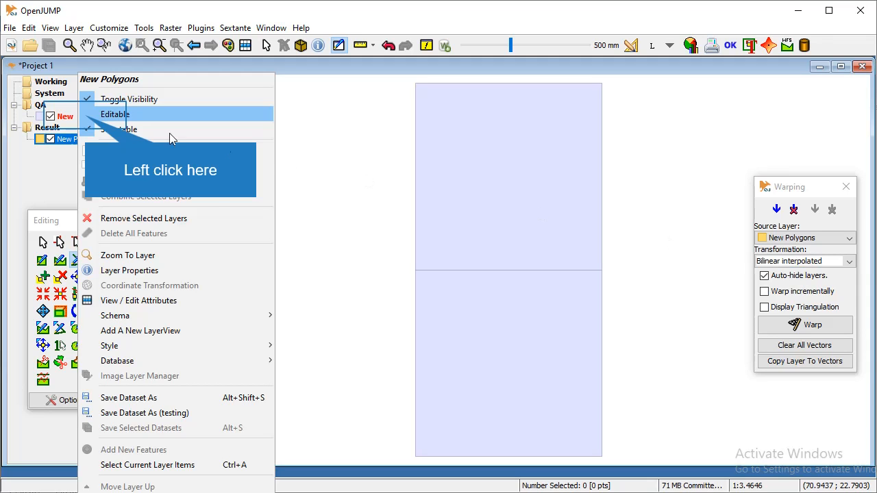
click(86, 115)
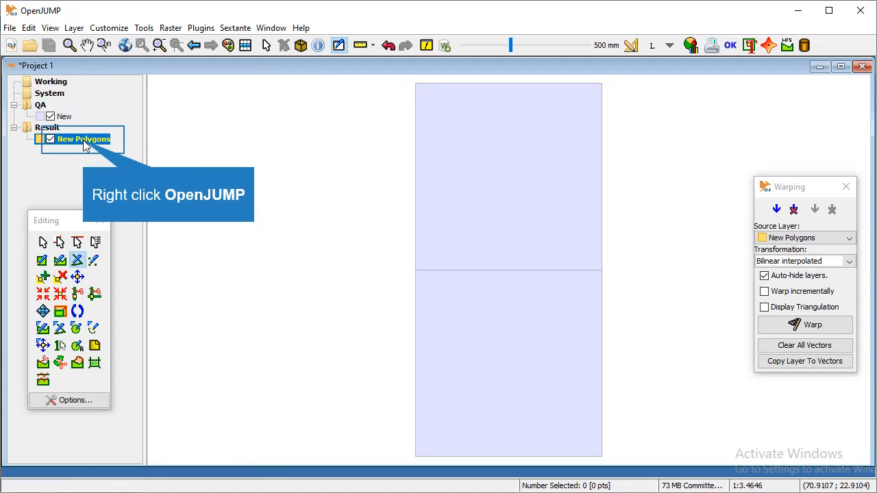
right_click(85, 144)
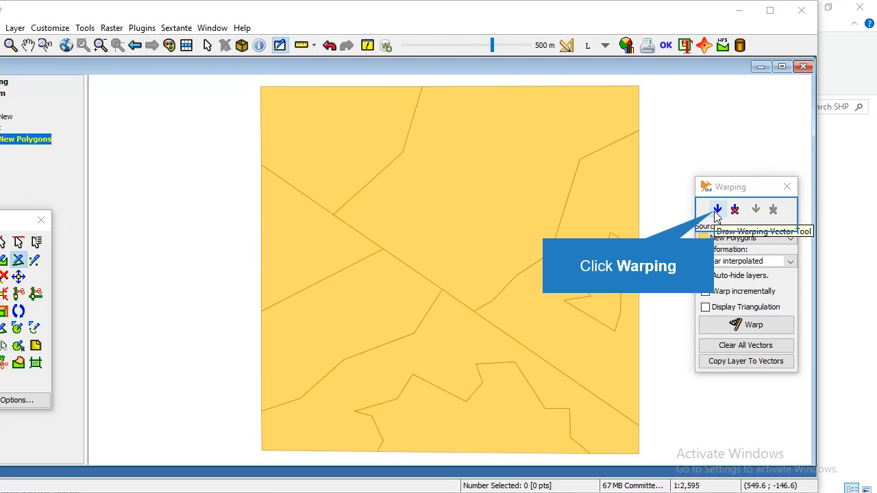
Draw a warping vector from the map's top-left corner to the rectangle's top-left corner.
click(717, 210)
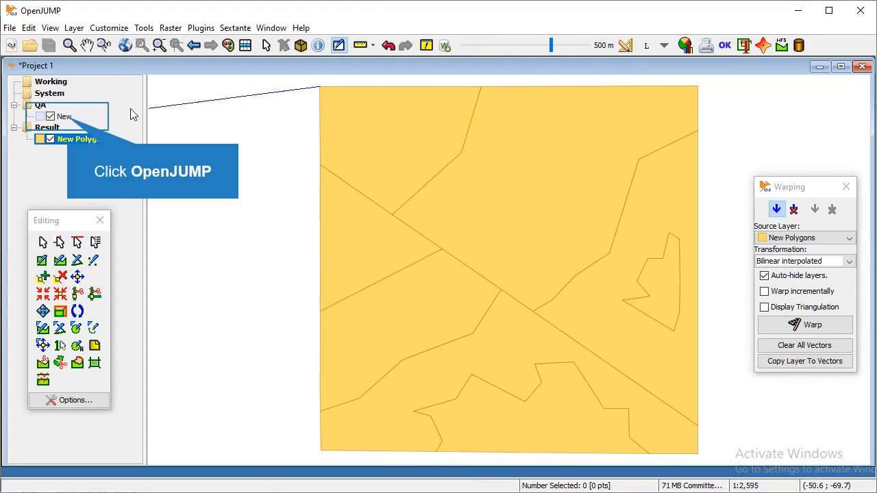
right_click(8, 118)
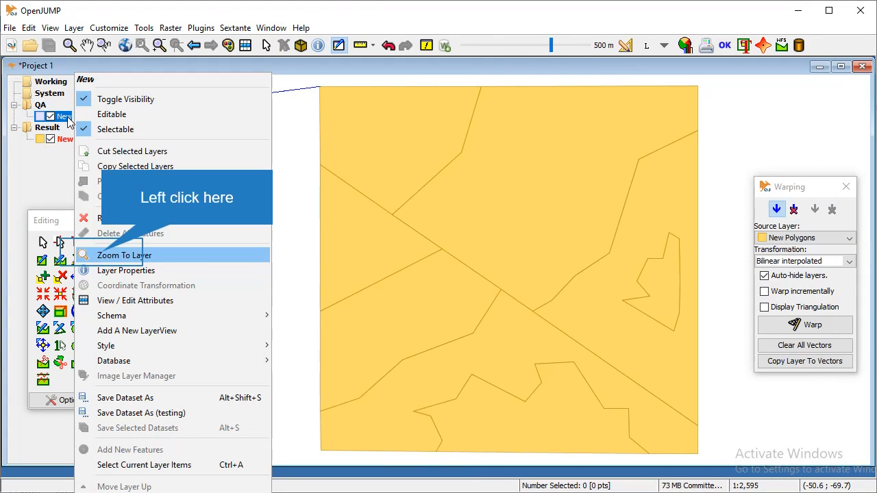
click(124, 254)
click(419, 89)
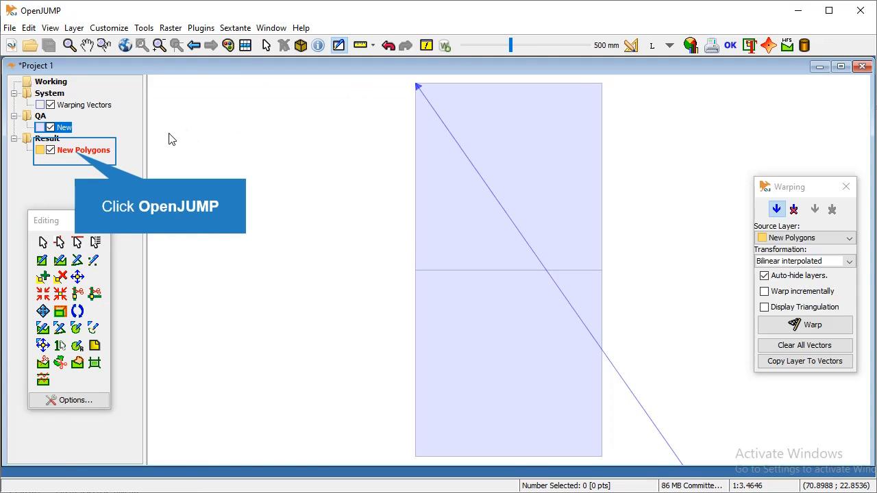
Draw a second warping vector from the map's top-right corner to the rectangle's top-right corner.
right_click(75, 152)
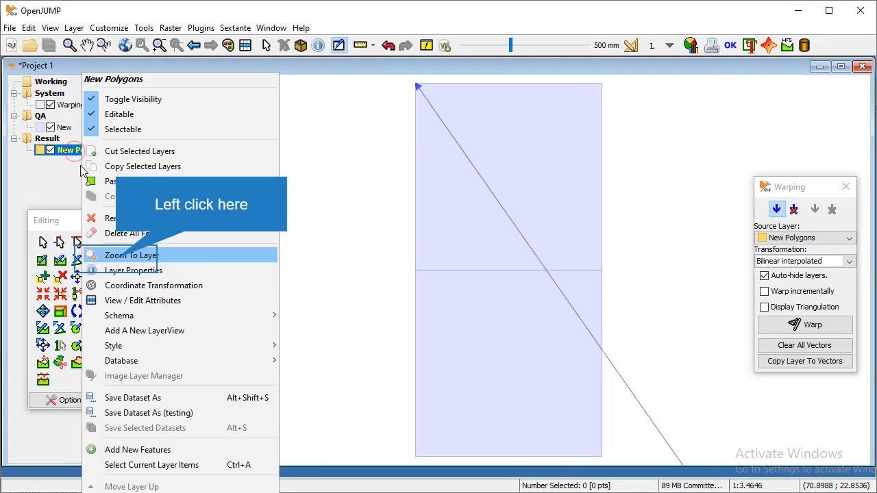
click(130, 254)
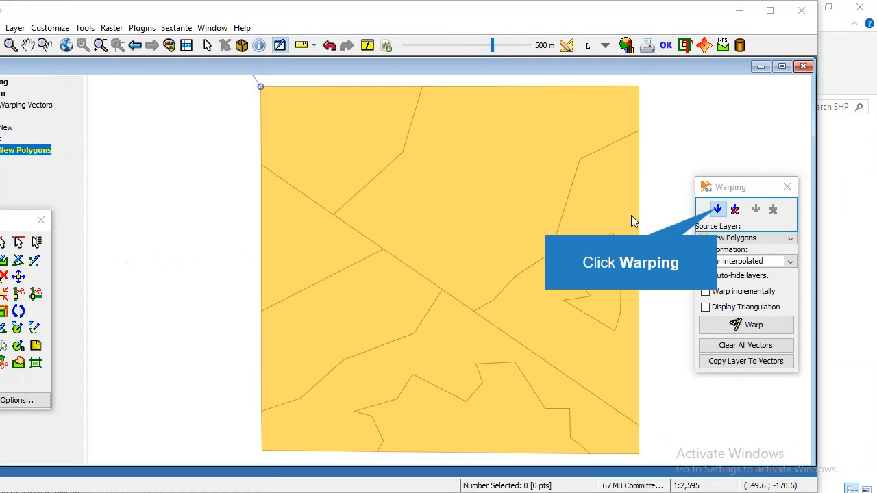
click(716, 209)
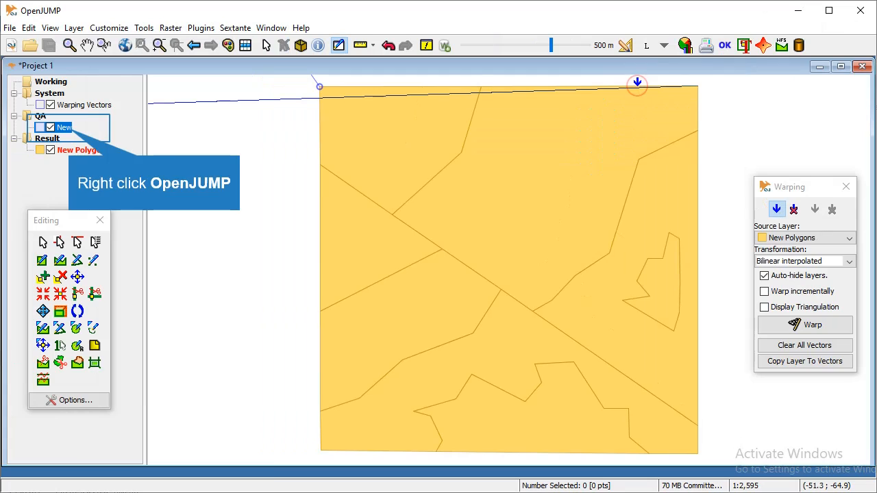
right_click(9, 127)
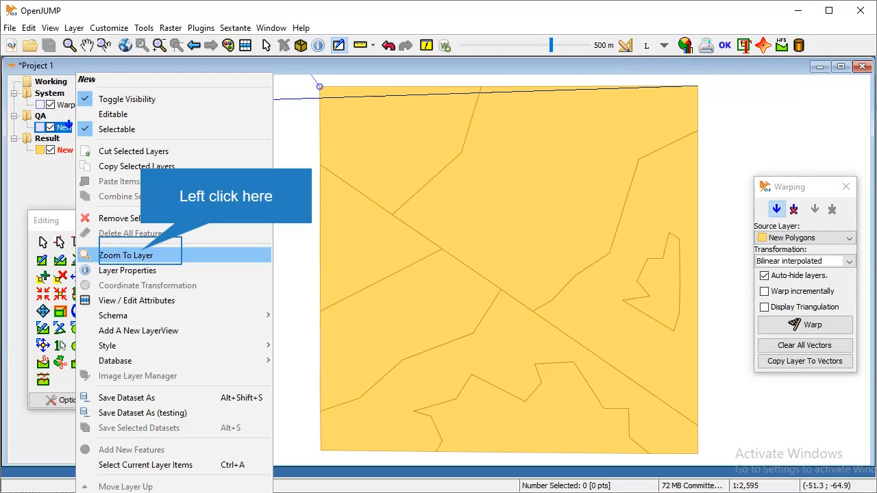
click(141, 252)
click(583, 85)
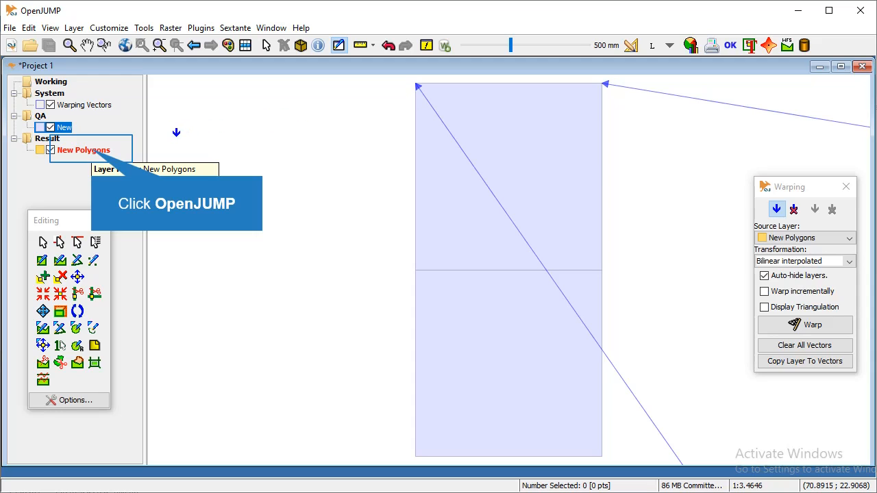
Draw a third warping vector from the map's bottom-right corner to the rectangles' shared right corner.
click(91, 146)
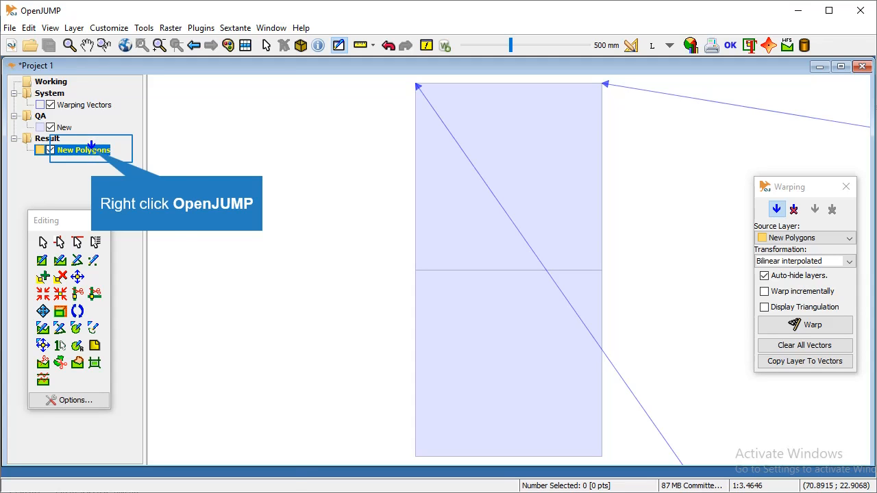
right_click(91, 145)
click(130, 255)
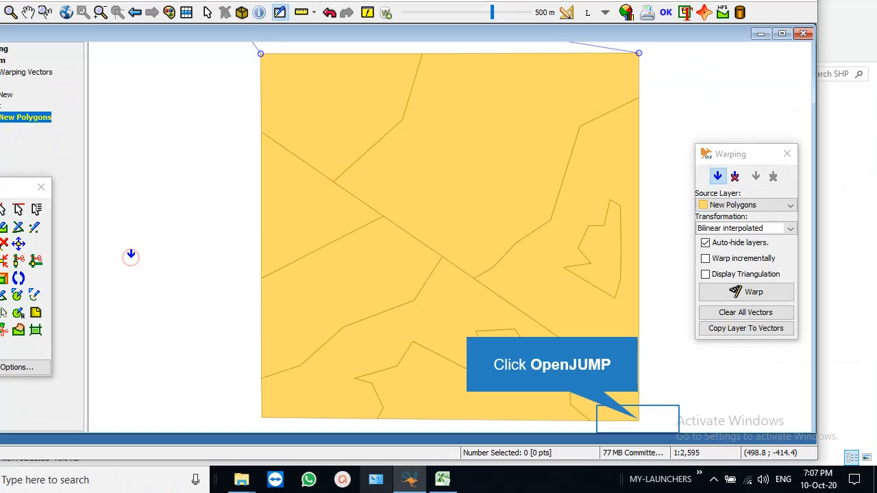
click(637, 418)
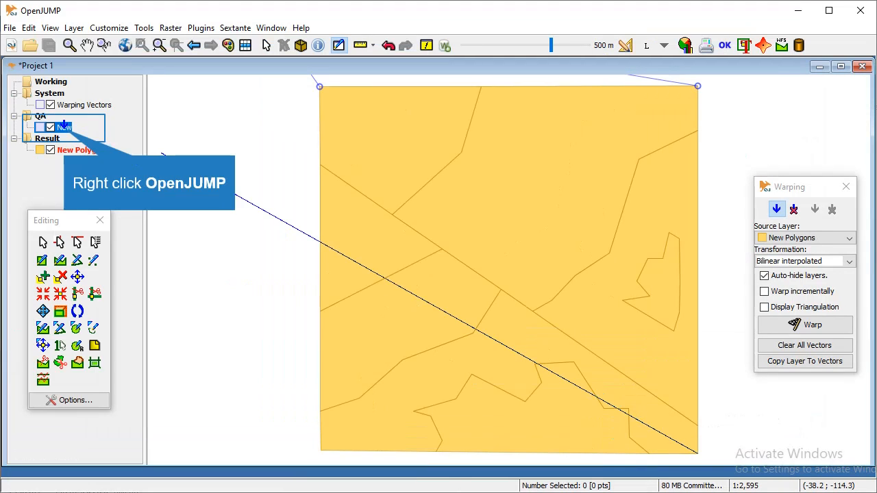
right_click(63, 126)
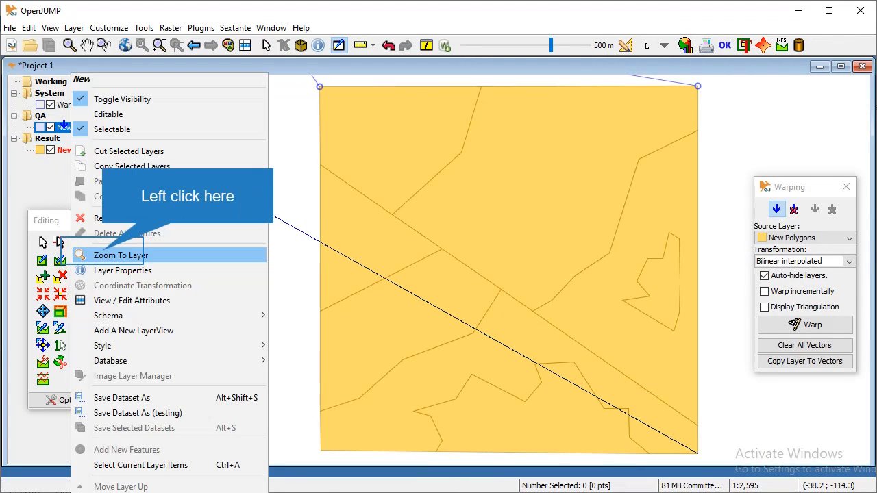
click(123, 252)
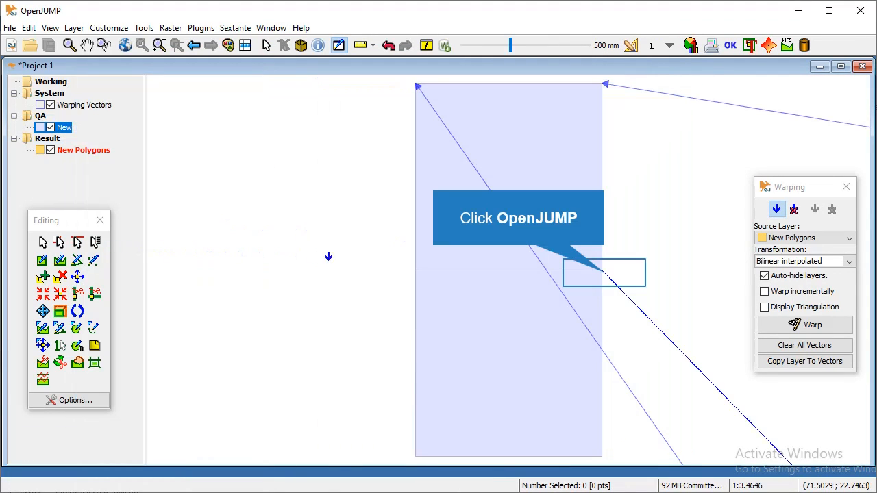
click(603, 269)
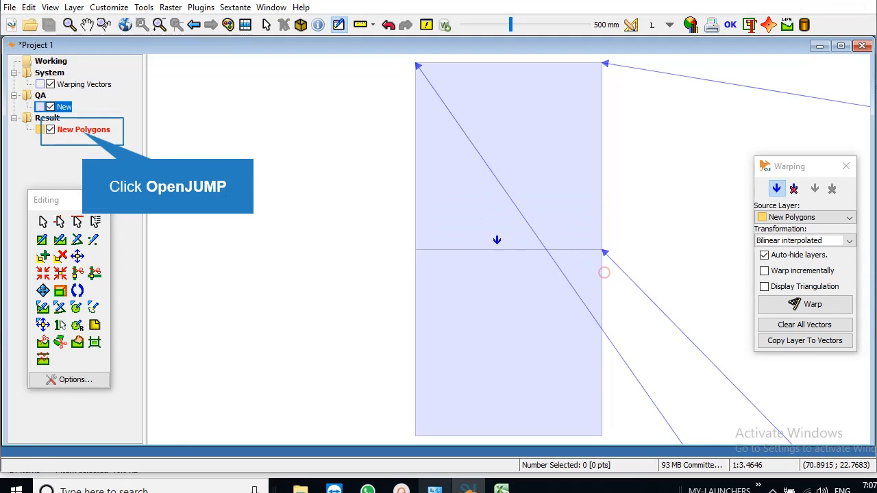
click(83, 149)
right_click(82, 148)
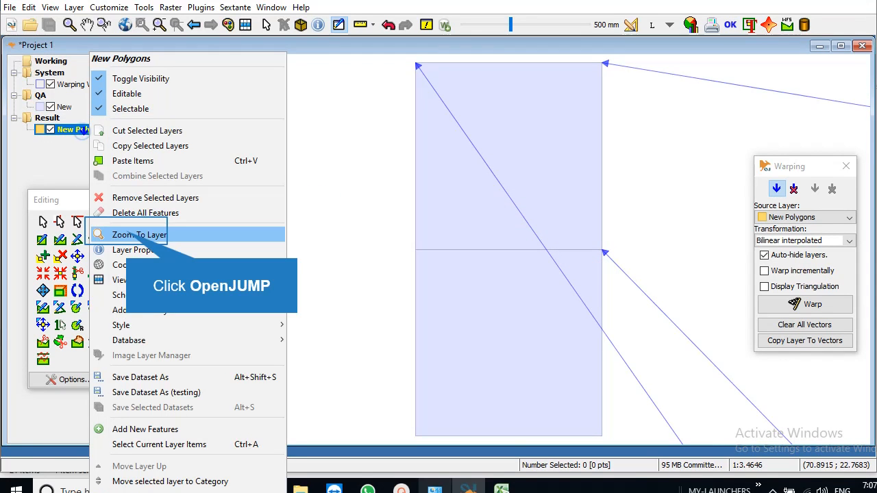
click(126, 234)
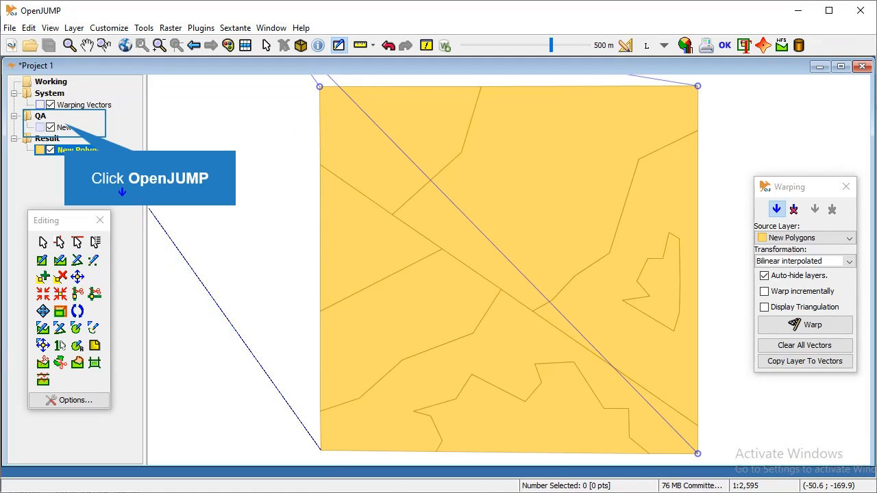
Zoom to the New layer and warp the lithology polygons onto the upper rectangle.
click(64, 123)
right_click(65, 123)
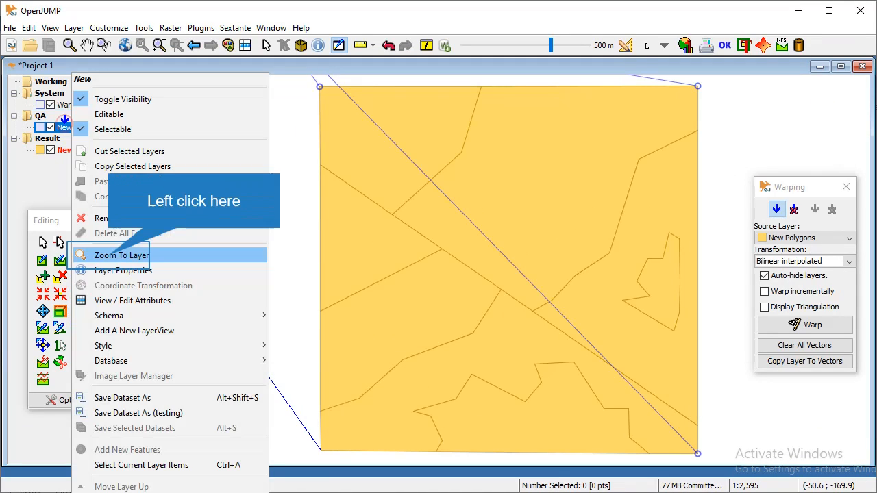
click(108, 254)
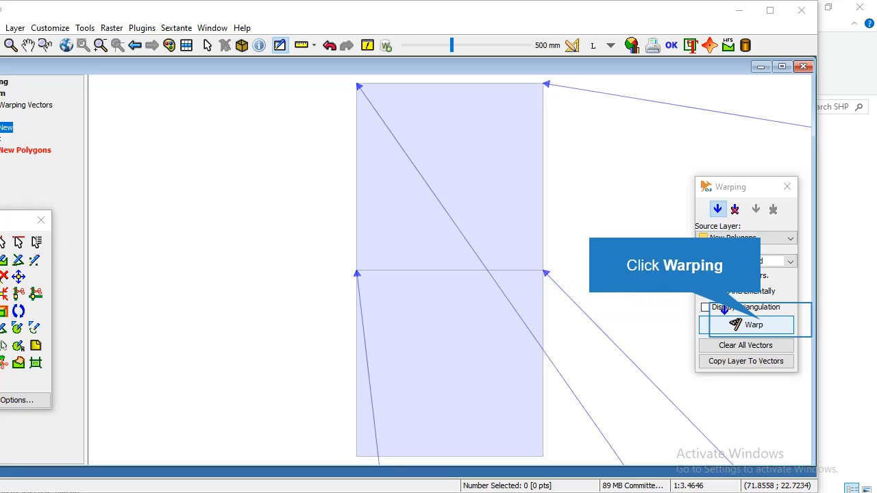
click(753, 322)
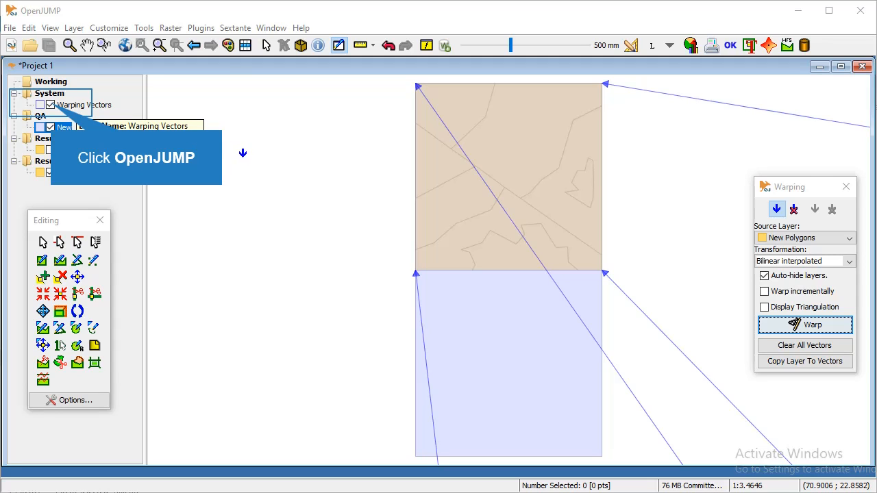
Hide and remove the Warping Vectors layer.
click(50, 103)
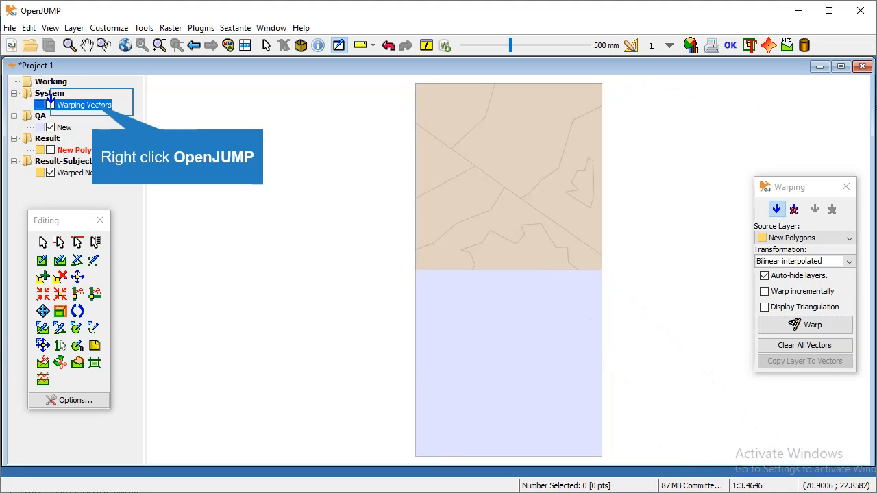
right_click(92, 99)
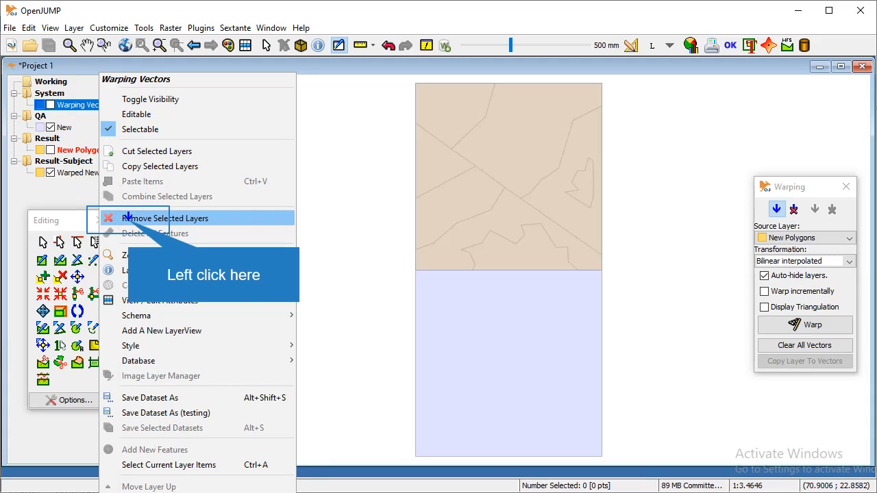
click(128, 217)
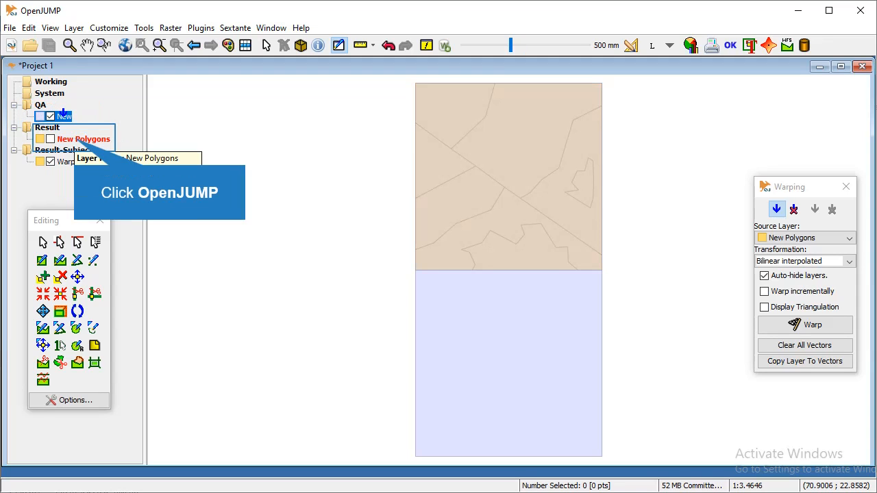
Remove the original, unwarped New Polygons layer.
click(74, 136)
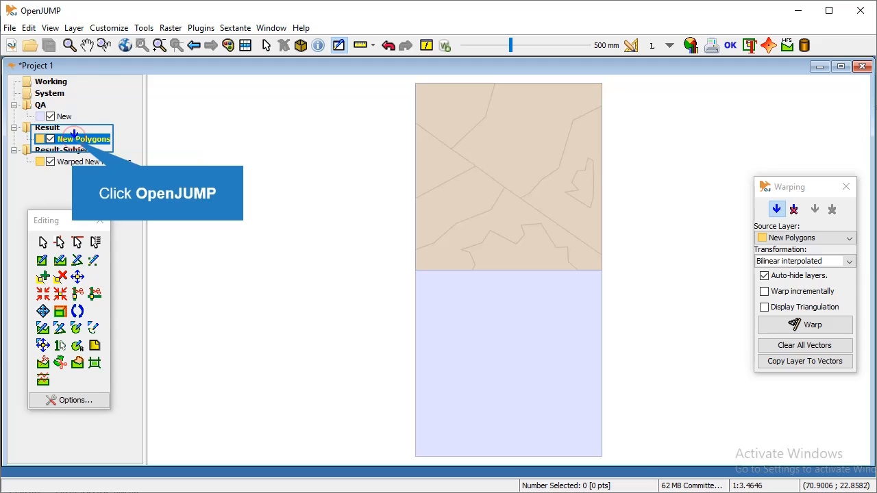
right_click(72, 136)
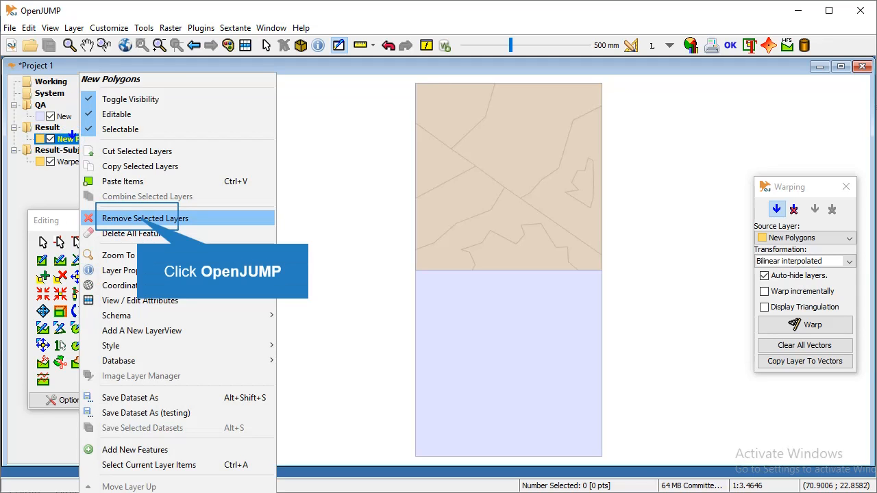
click(136, 214)
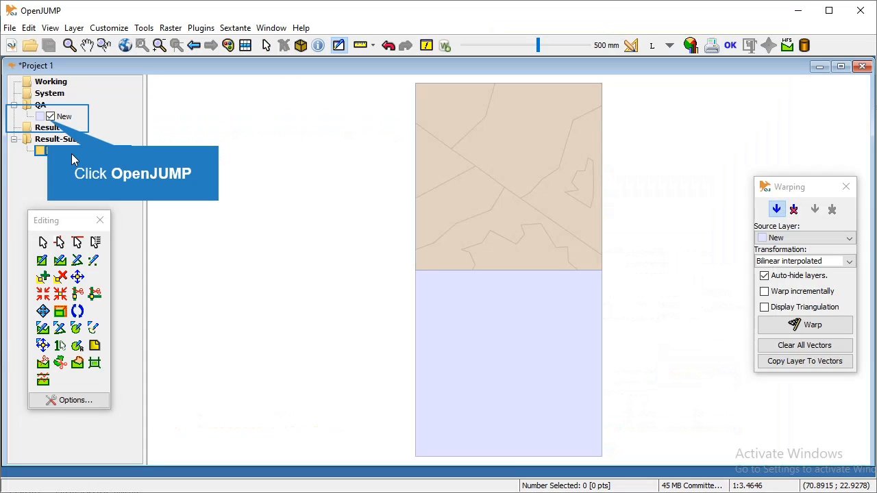
Hide the New layer and make Warped New Polygons editable.
click(50, 117)
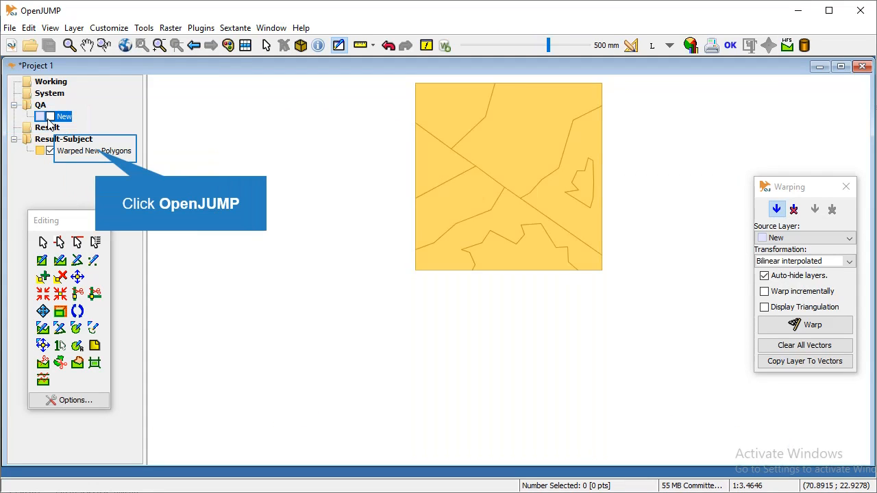
click(96, 152)
right_click(96, 153)
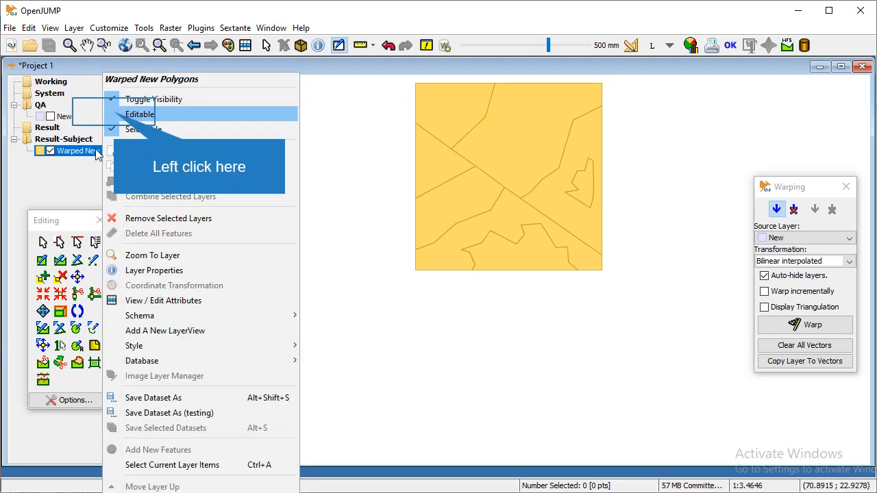
click(114, 115)
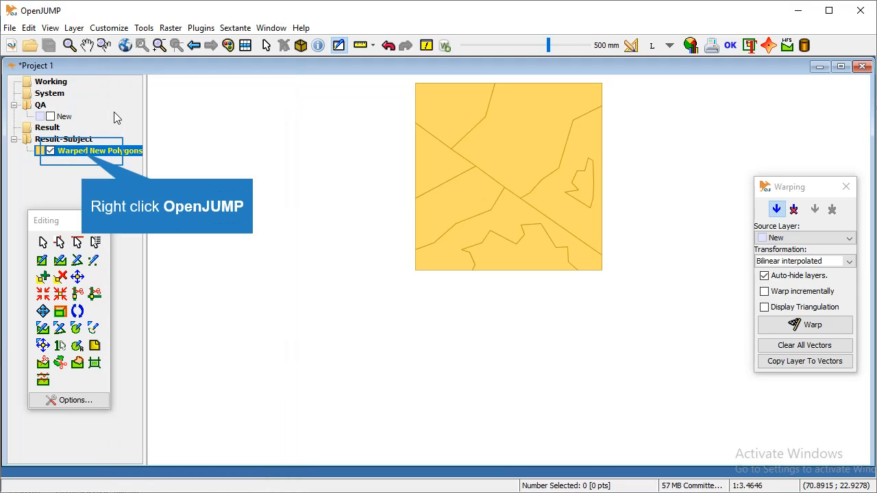
Add an Integer ID field and a String LITHOLOGY field to the layer's schema.
right_click(84, 156)
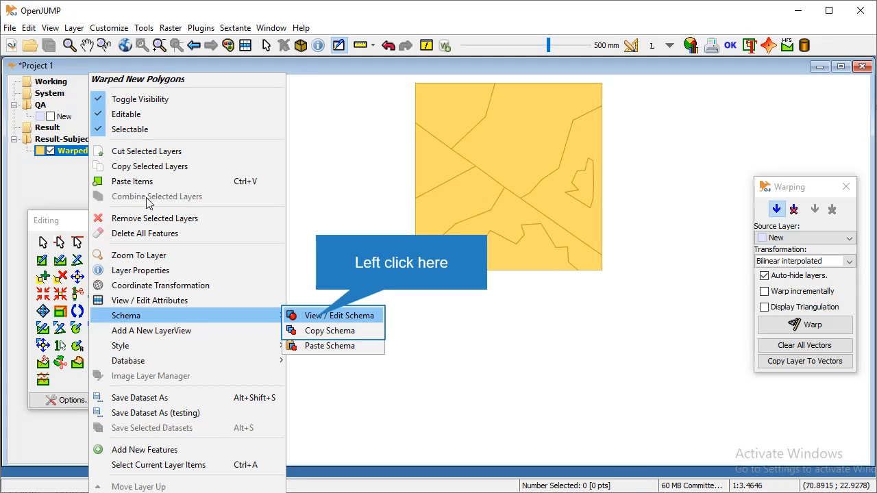
click(318, 319)
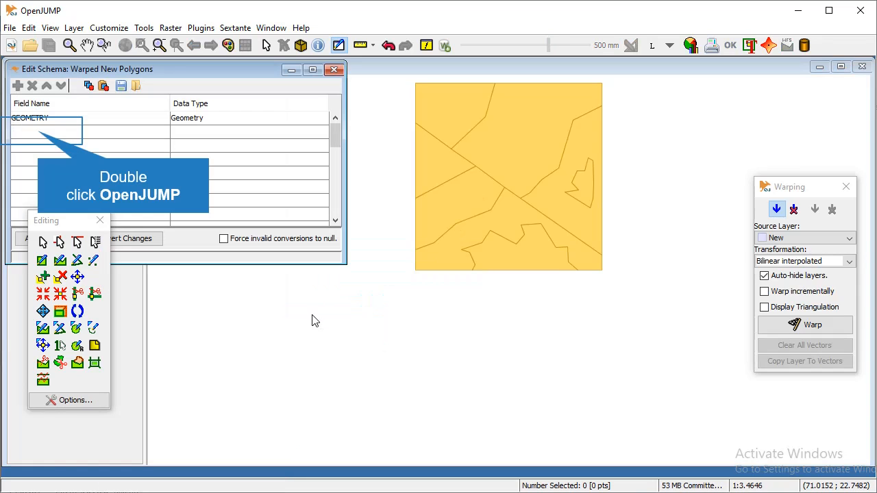
double_click(38, 132)
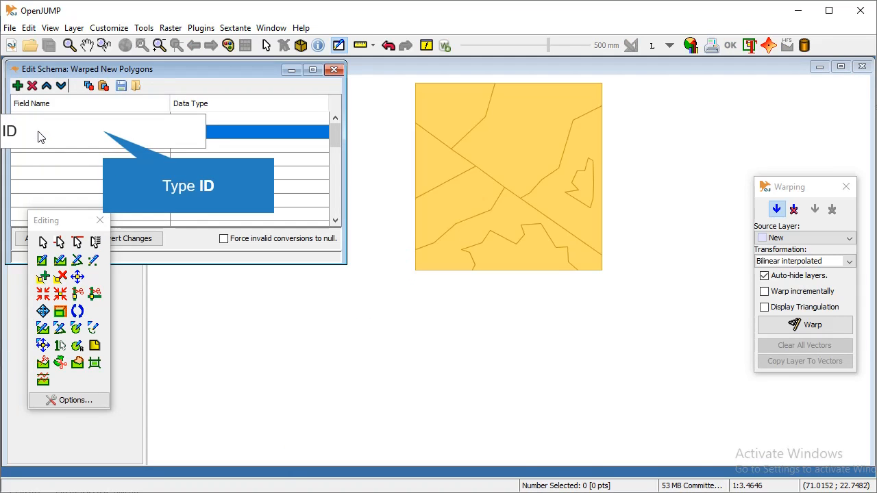
text(ID)
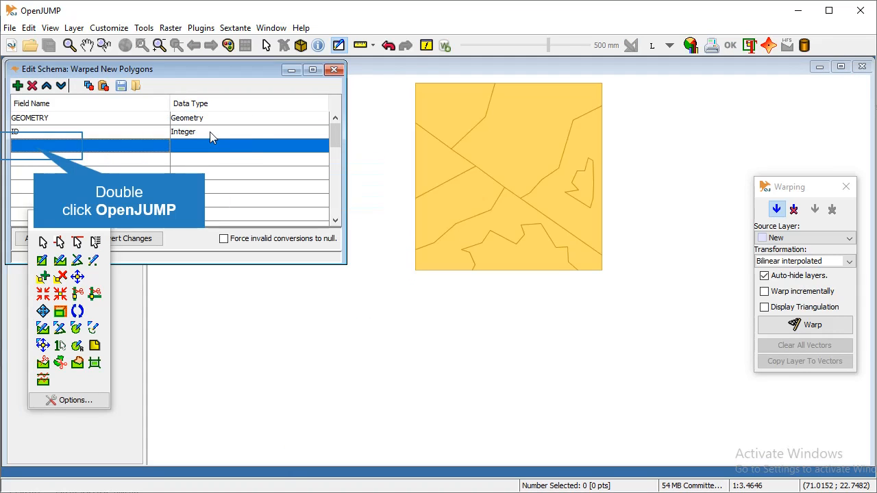
click(210, 132)
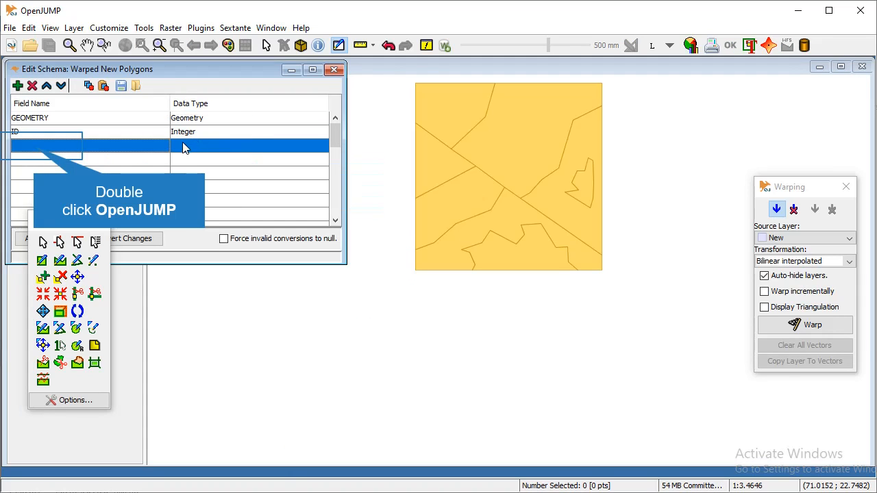
double_click(35, 146)
text(LITHOLO)
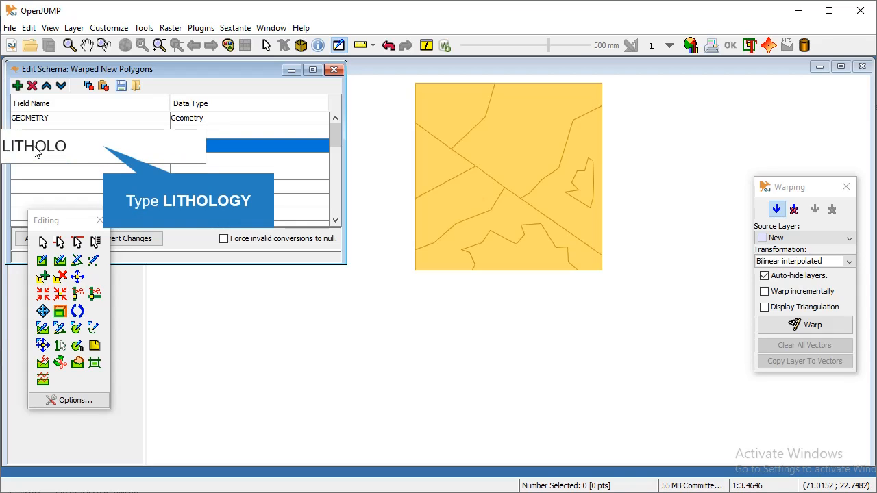
text(GY)
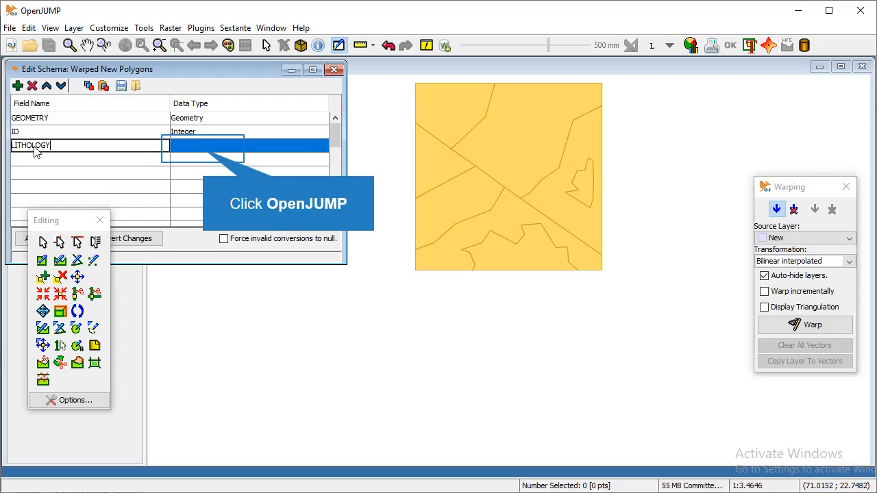
click(203, 146)
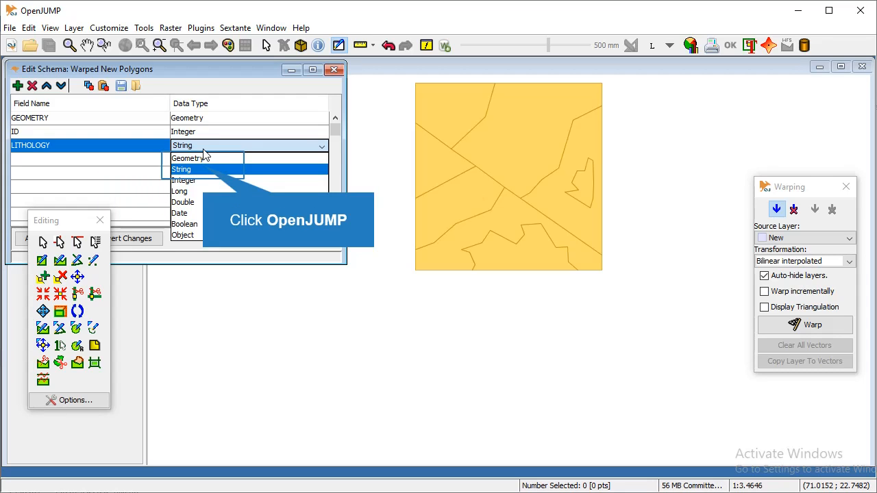
click(203, 169)
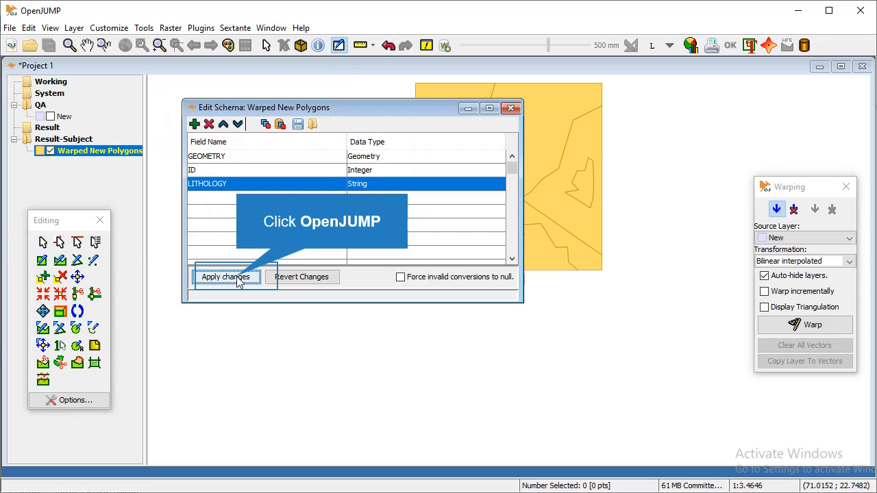
click(226, 277)
click(511, 107)
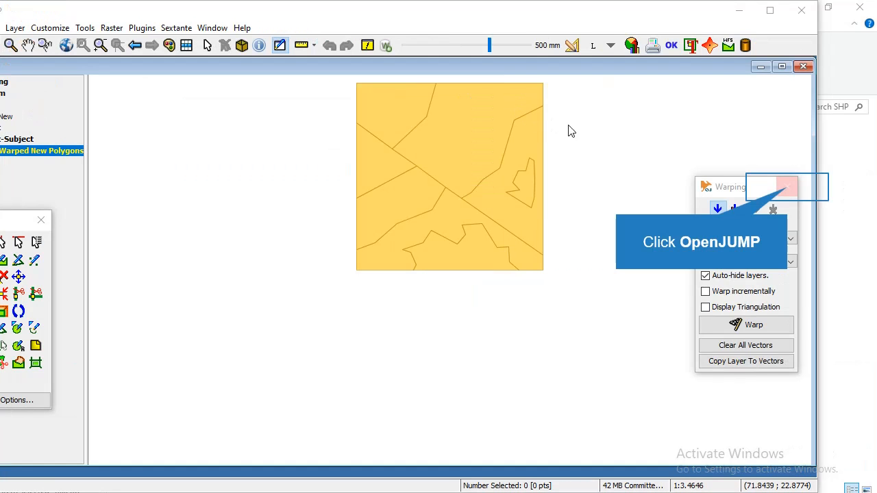
Close the Warping panel and fill ID with auto-incrementing numbers starting at 1.
click(786, 187)
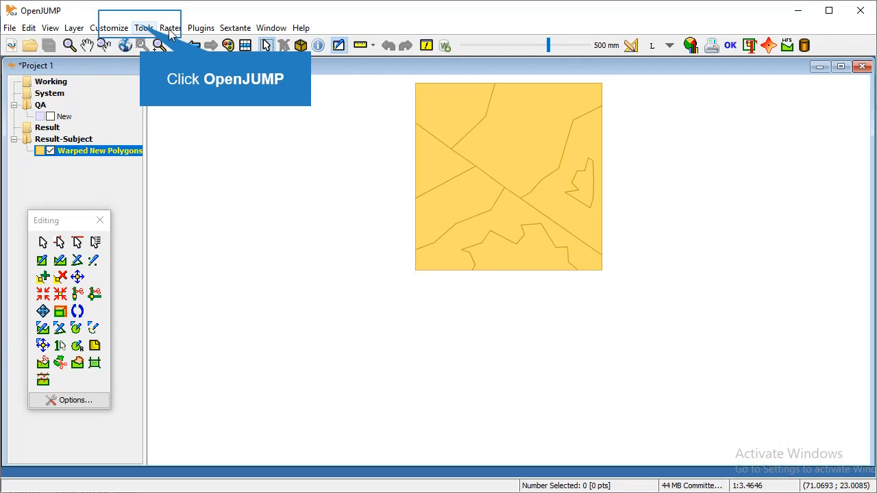
click(144, 28)
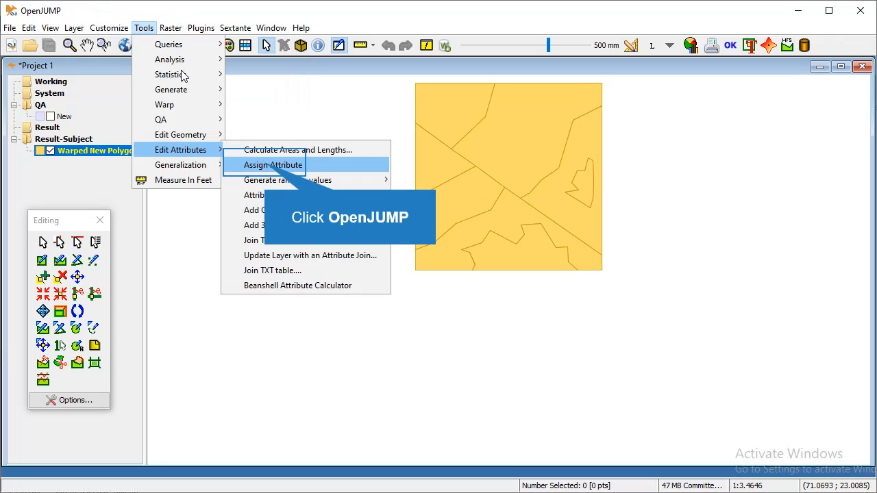
click(264, 166)
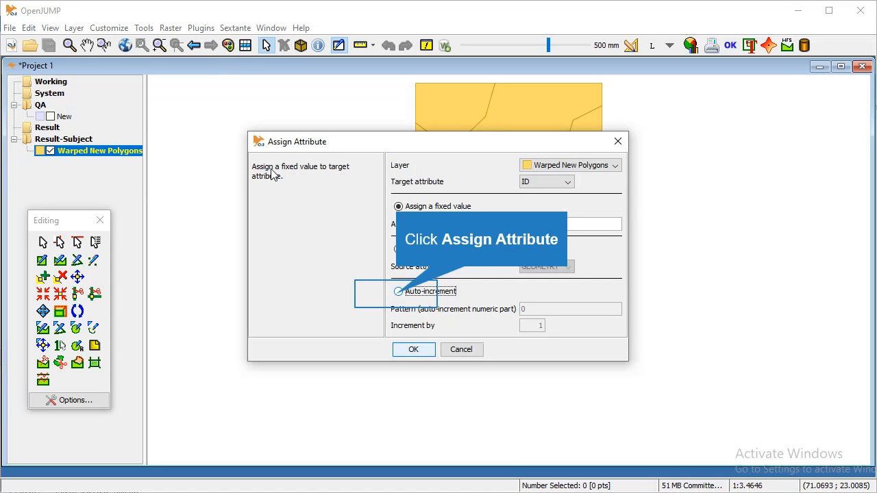
click(397, 293)
click(534, 310)
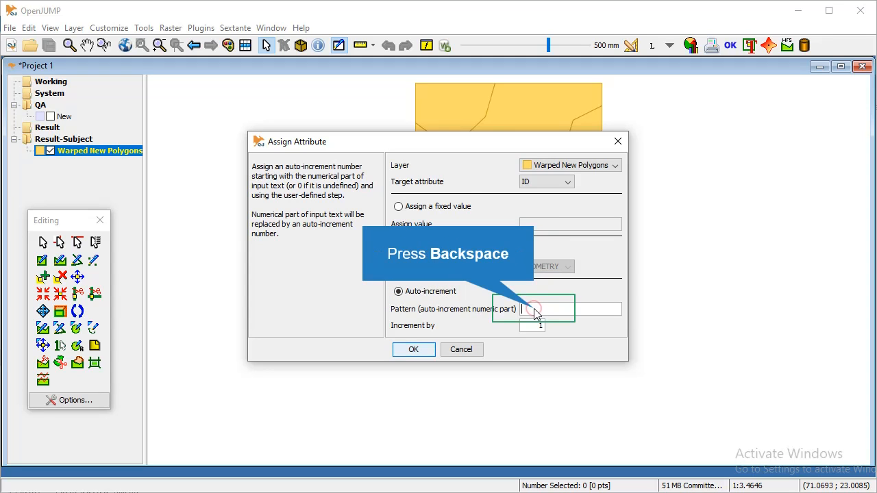
key(BackSpace)
text(1)
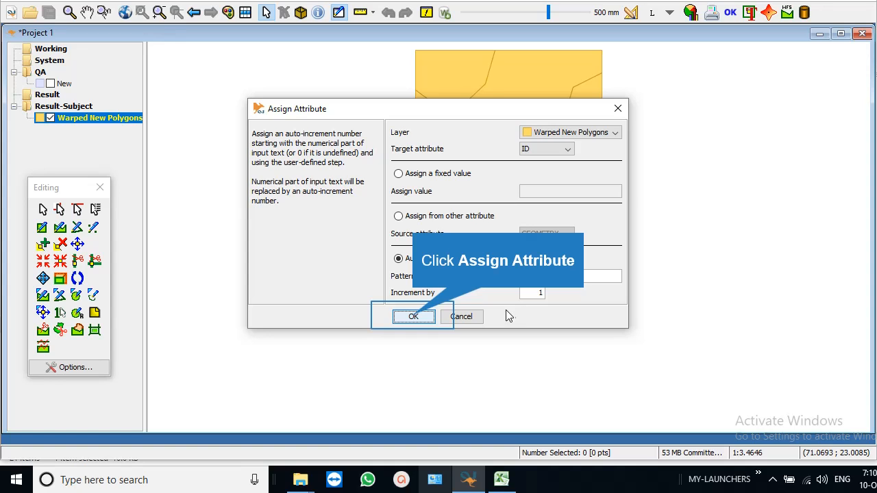
click(413, 317)
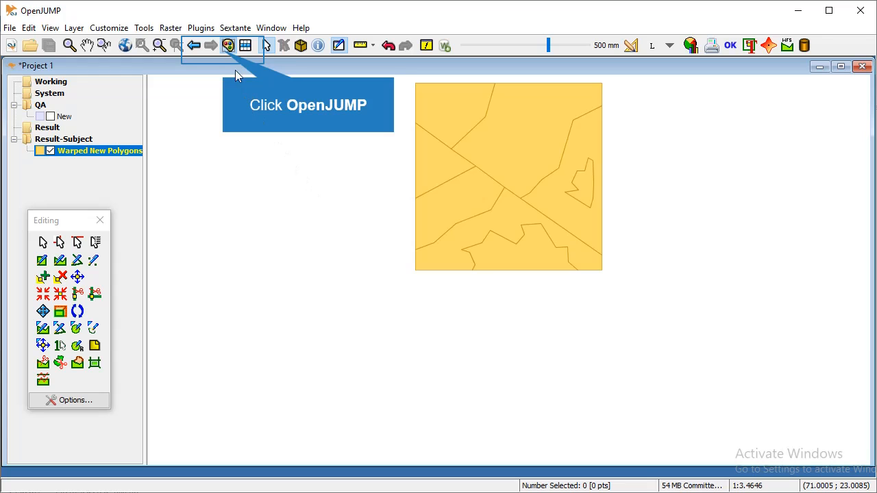
Label the Warped New Polygons with their ID attribute so each shows its number.
click(227, 46)
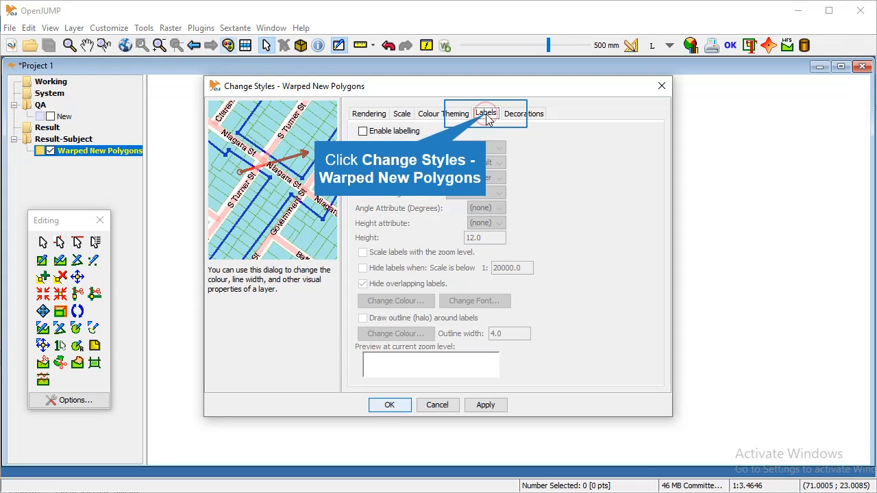
click(363, 131)
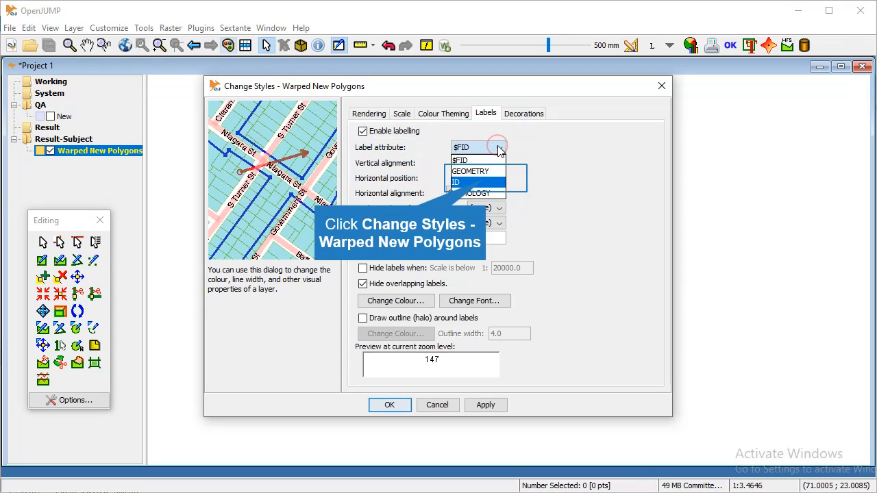
click(483, 170)
click(378, 376)
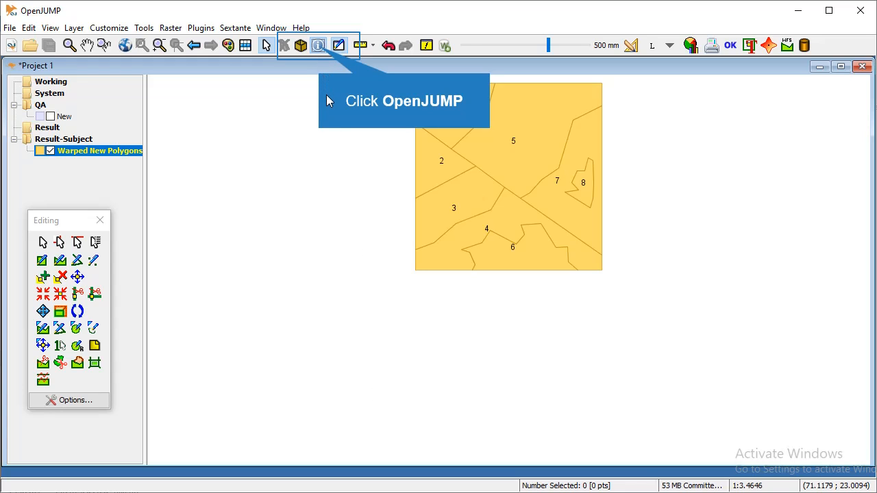
Set the empty LITHOLOGY value of one polygon to A in the feature info window.
click(320, 45)
click(456, 94)
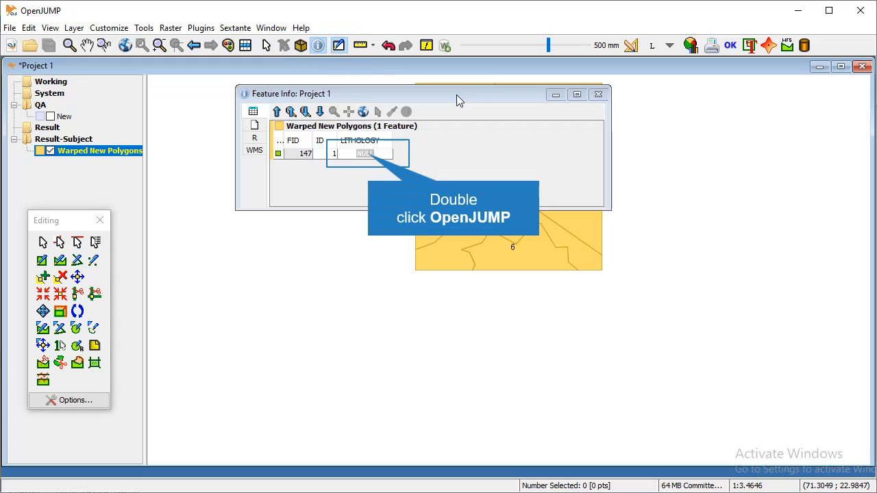
double_click(368, 155)
key(ctrl+a)
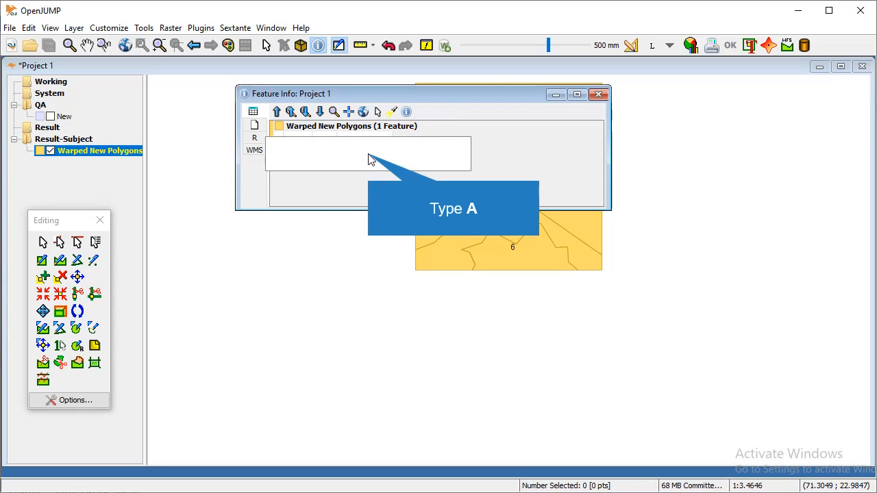
text(A)
key(Return)
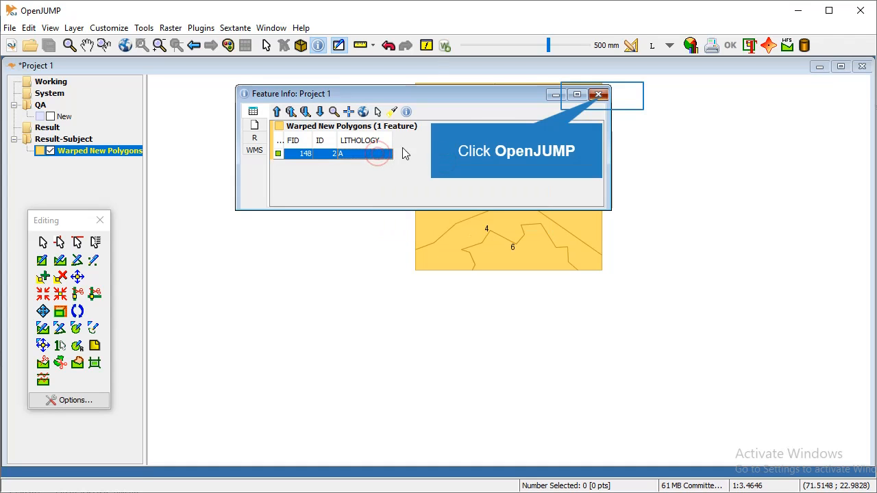
click(599, 94)
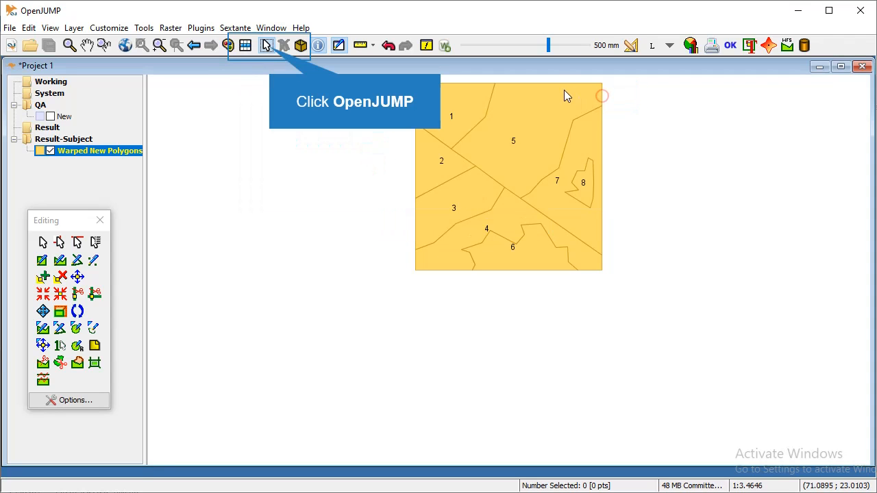
Select polygons 3 and 5 and assign them the fixed LITHOLOGY value B.
click(271, 49)
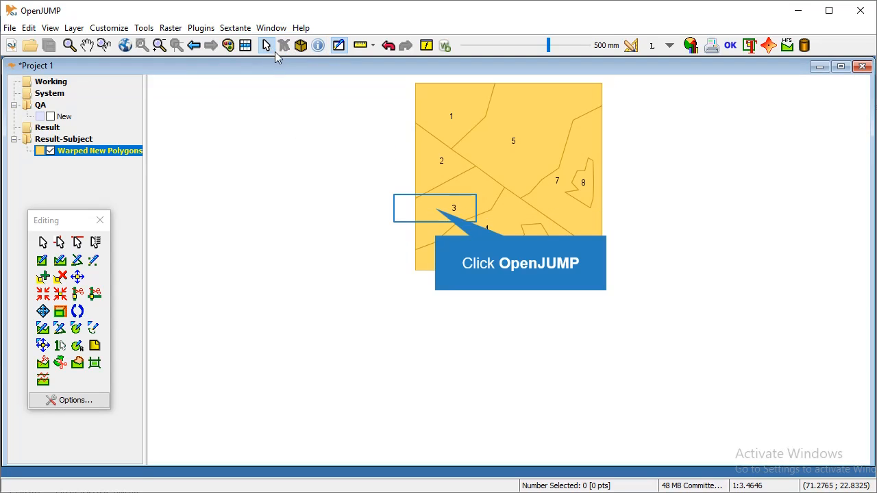
click(435, 208)
shift+click(533, 94)
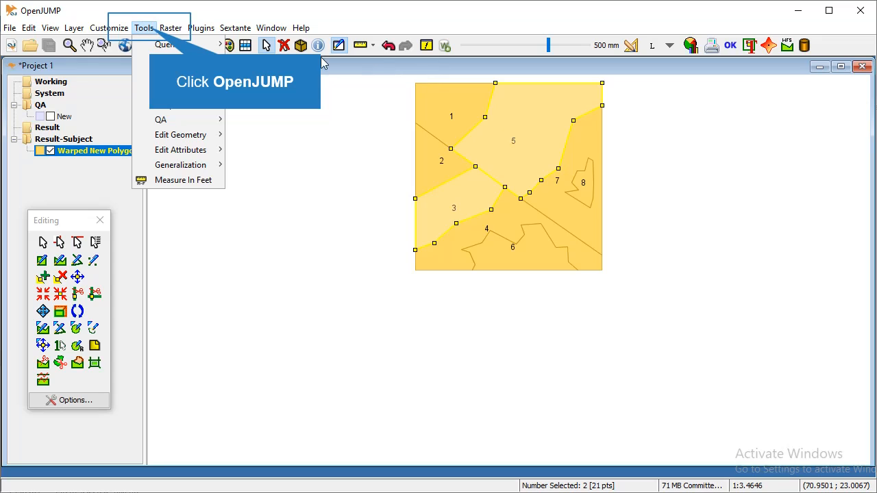
mouse_move(180, 150)
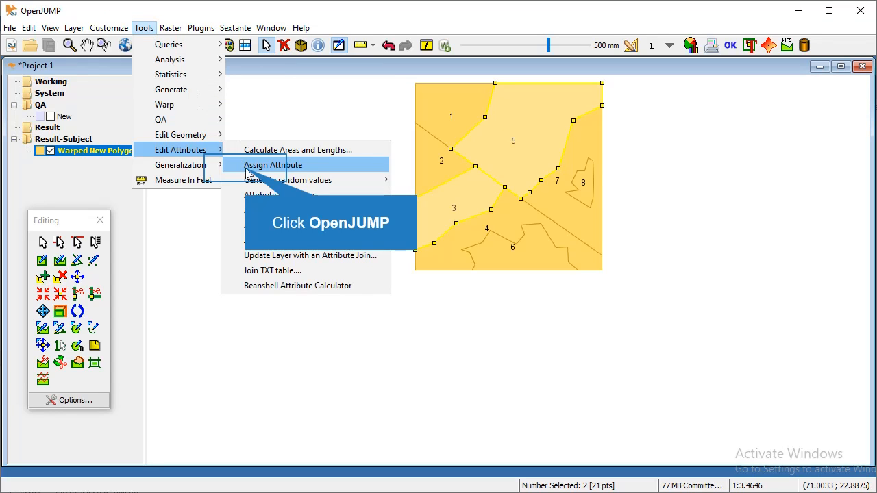
click(246, 170)
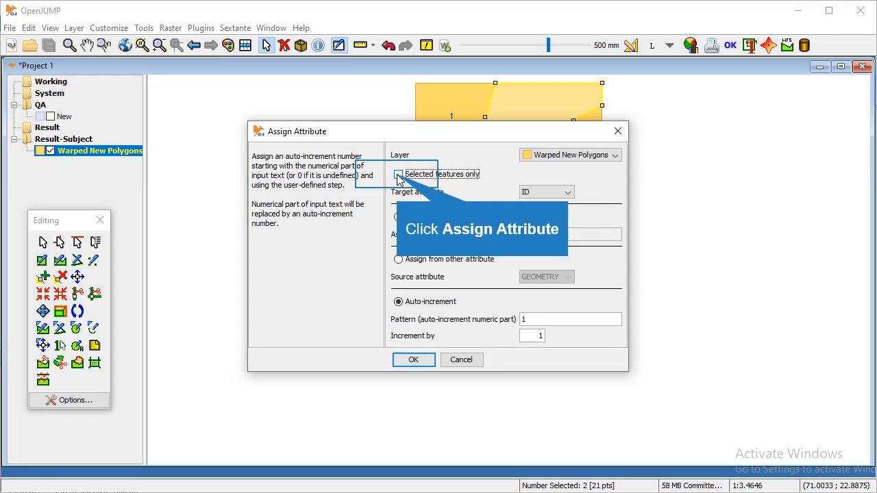
click(399, 176)
click(565, 193)
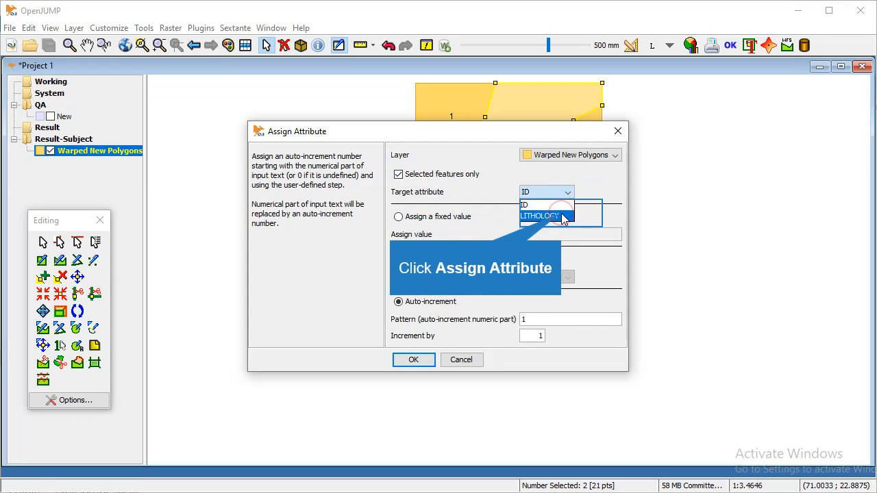
click(562, 217)
click(398, 218)
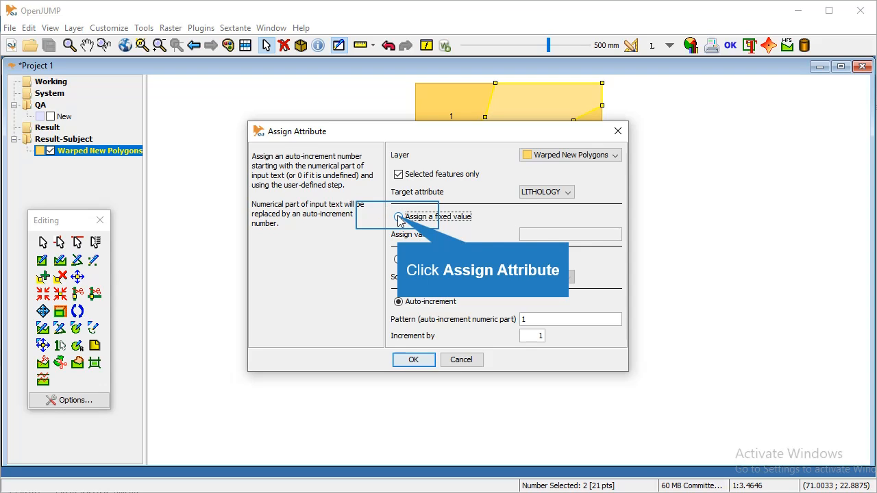
click(551, 235)
text(B)
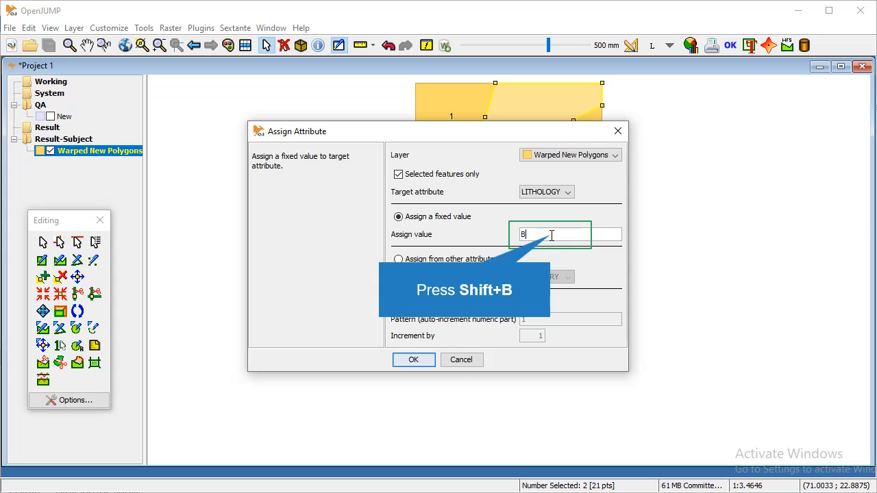
click(414, 360)
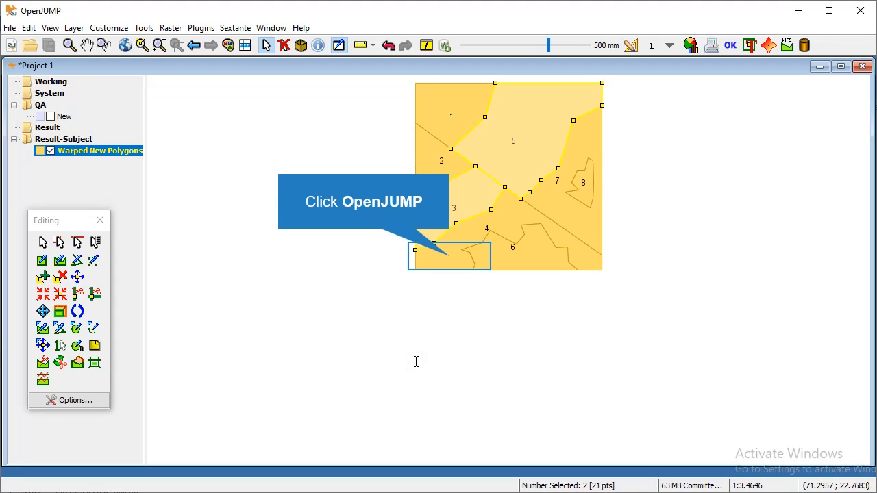
Select a lower polygon plus polygon 7 and assign them LITHOLOGY C.
click(450, 257)
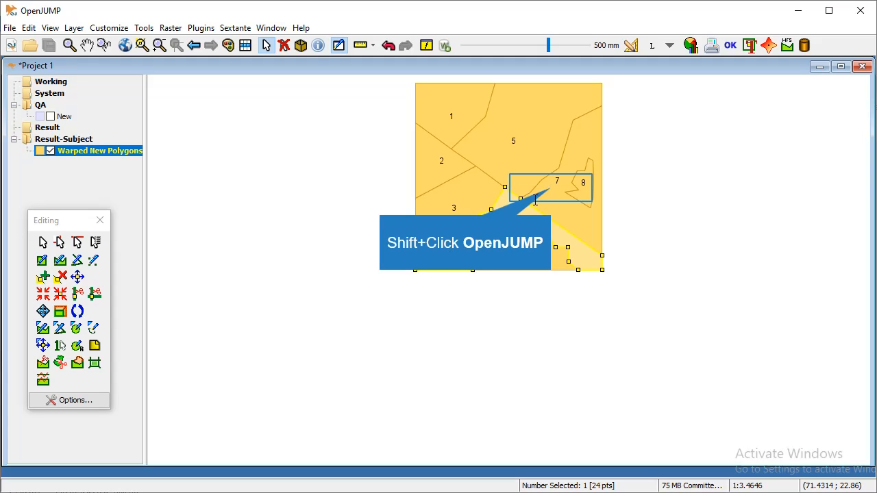
shift+click(552, 189)
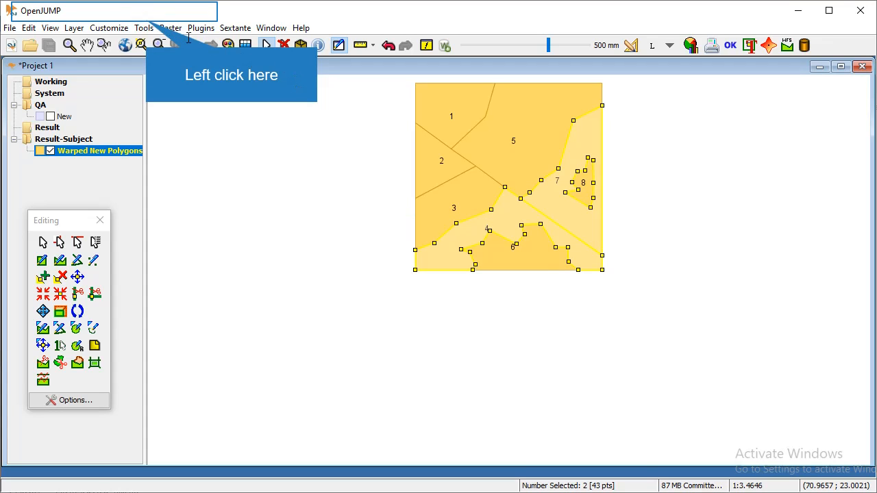
click(144, 27)
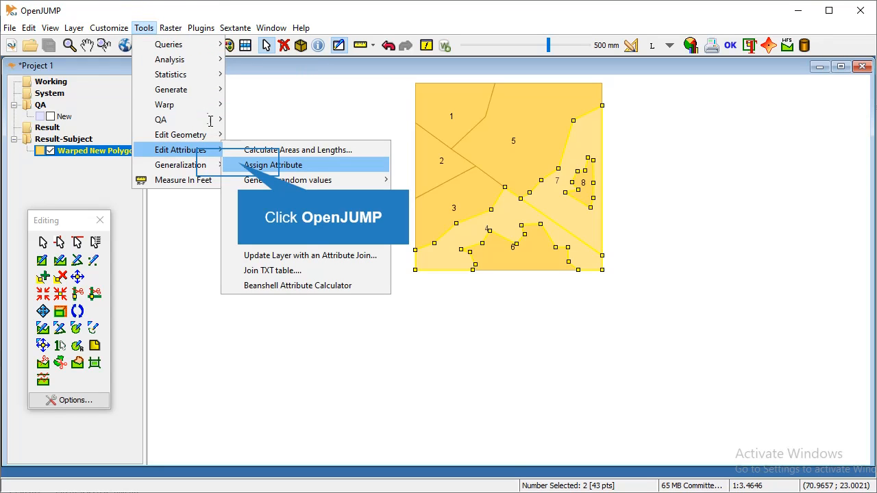
click(236, 163)
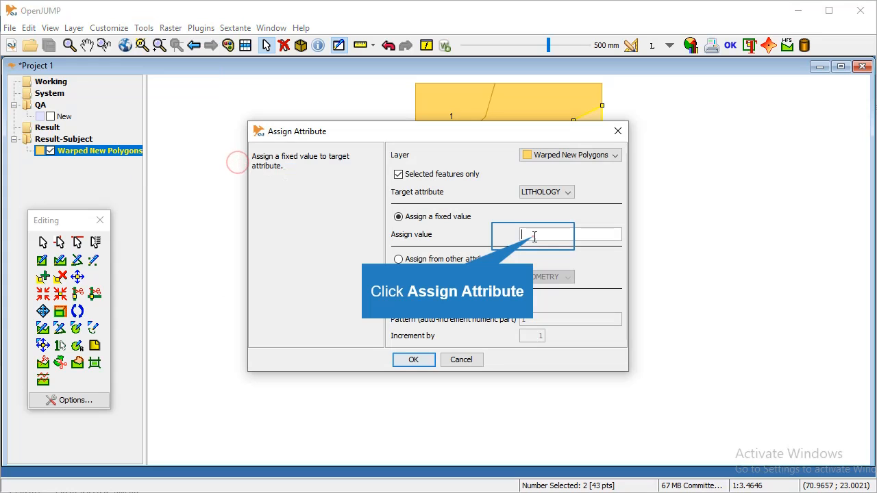
text(C)
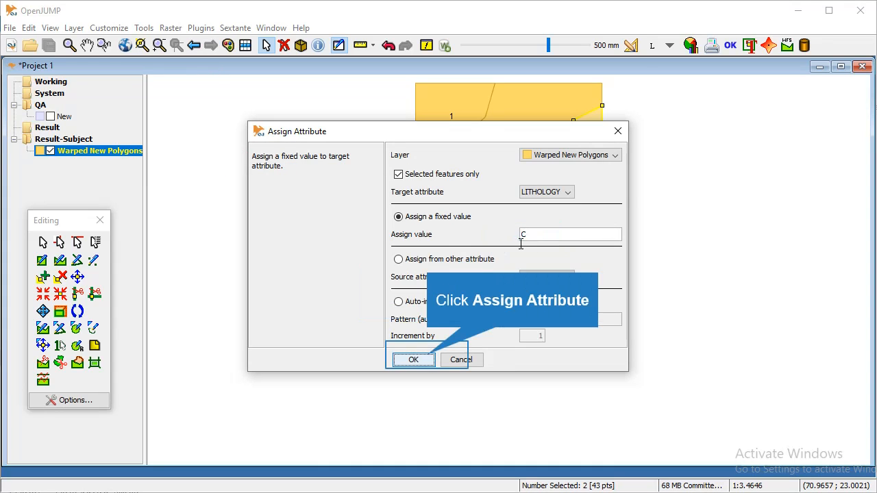
click(418, 360)
Select polygons 6 and 8 and assign them LITHOLOGY D.
click(427, 354)
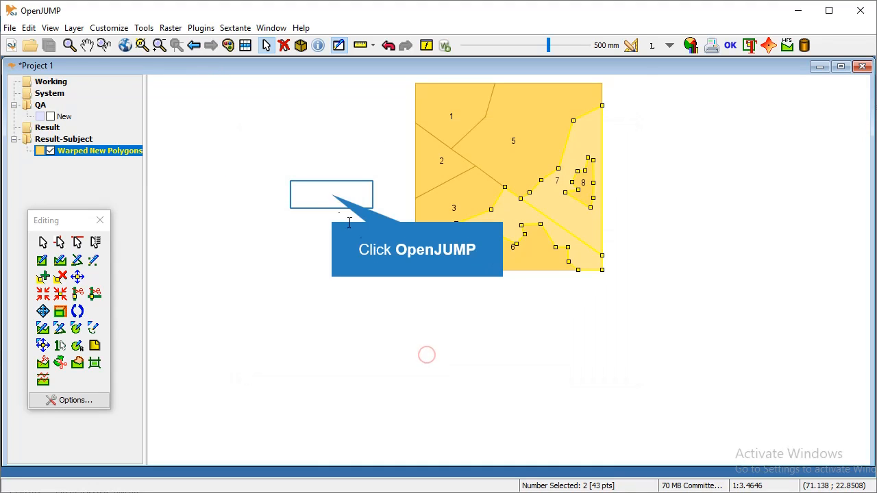
shift+click(587, 190)
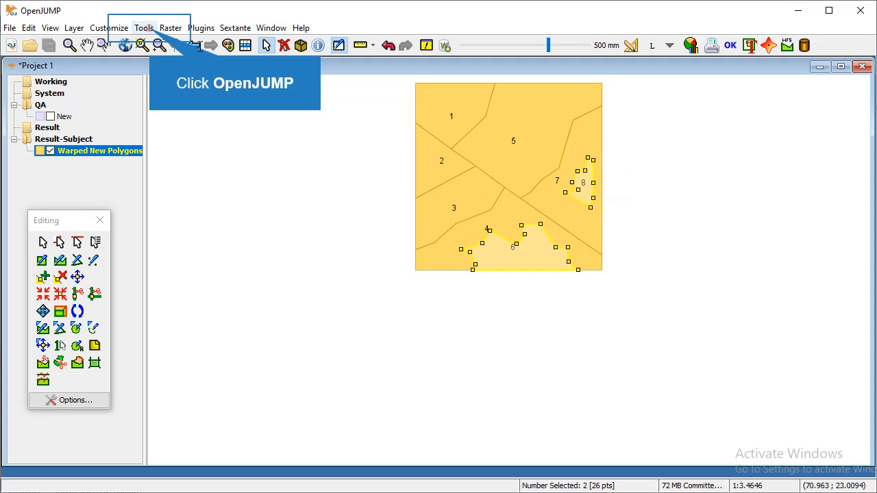
click(144, 28)
mouse_move(186, 148)
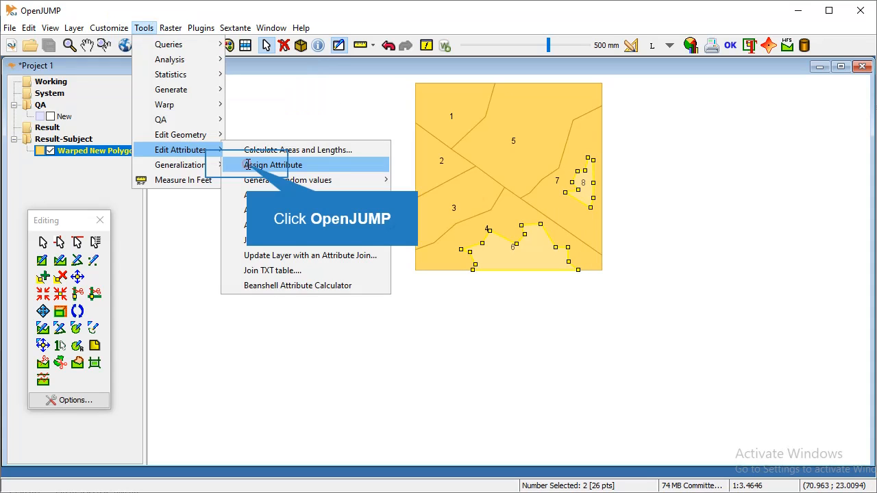
click(246, 165)
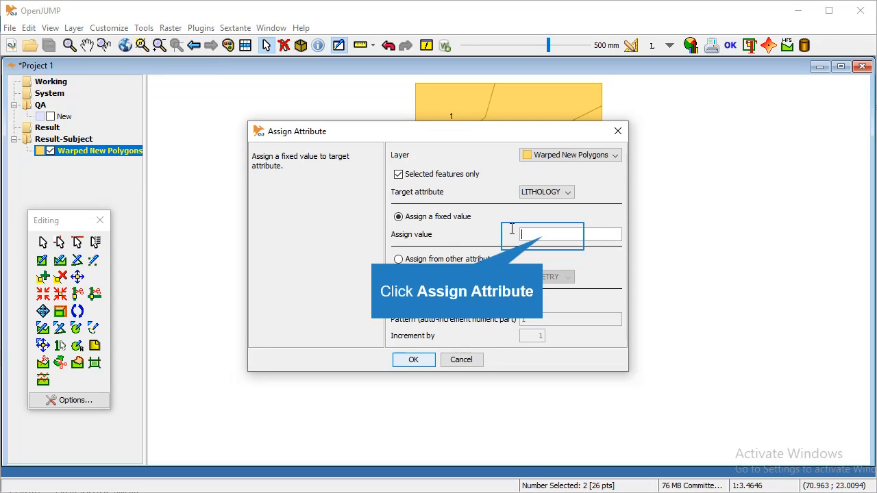
text(D)
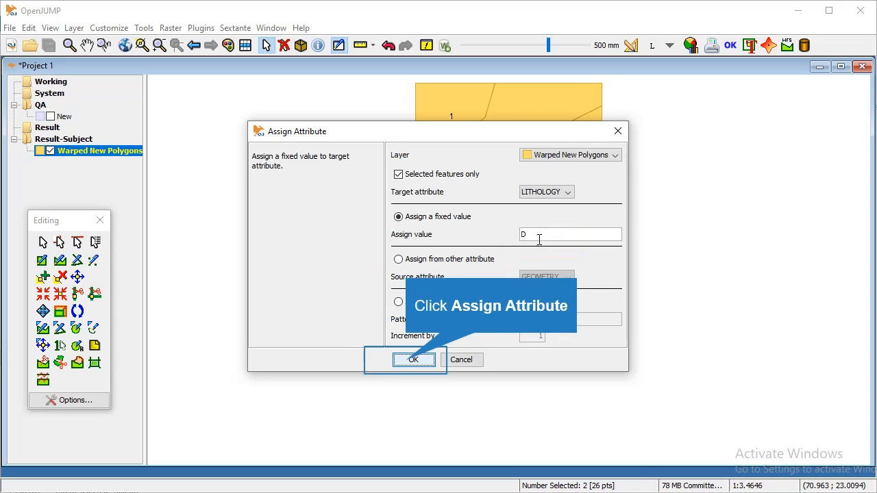
click(407, 360)
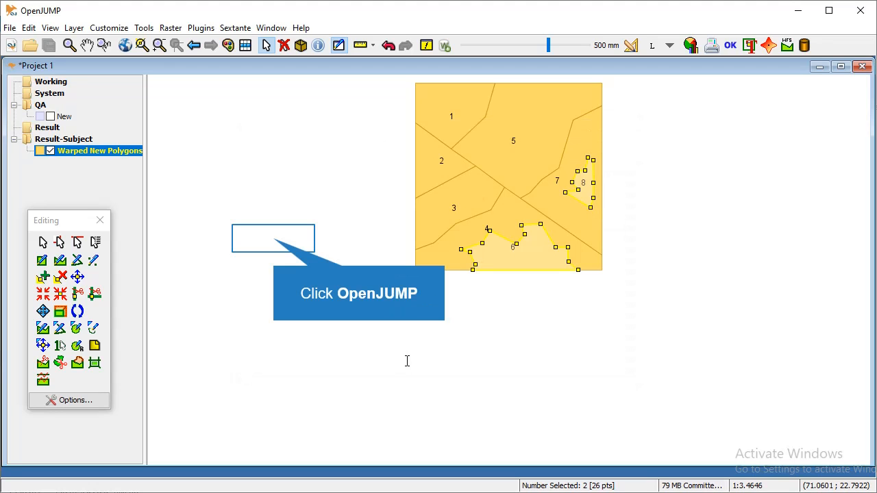
click(275, 238)
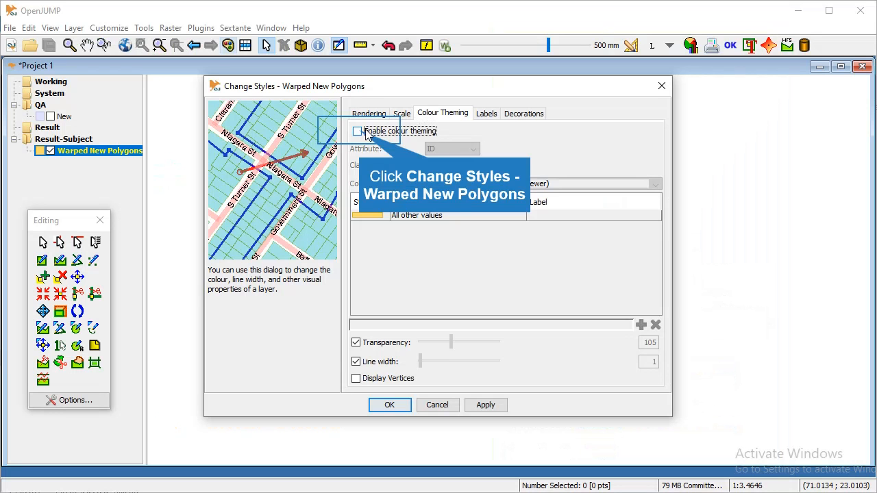
Enable colour theming on LITHOLOGY so values A to D each get their own colour.
click(363, 133)
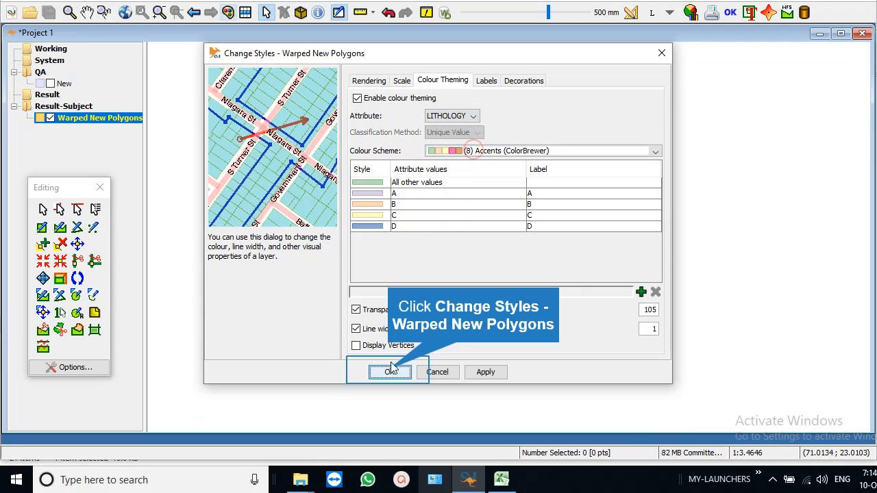
click(389, 372)
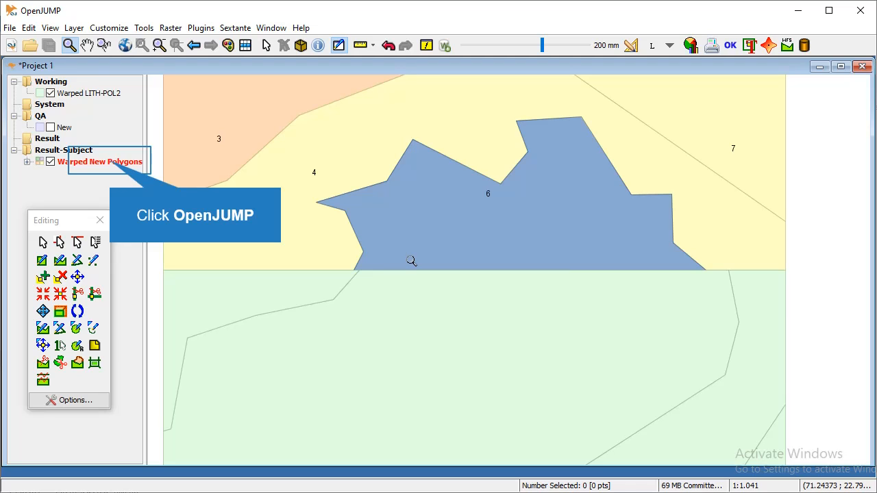
Select polygons 4 and 6 in Warped New Polygons, try an edit operation, then zoom to full extent.
click(110, 161)
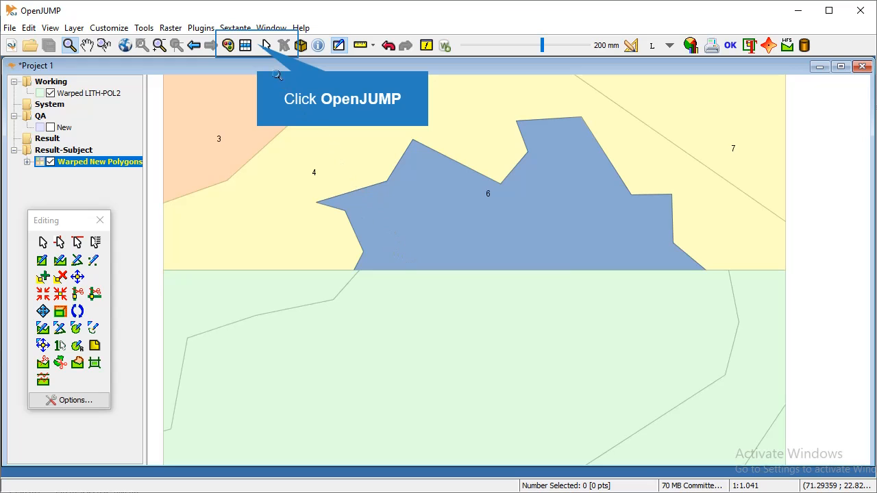
click(266, 47)
click(332, 247)
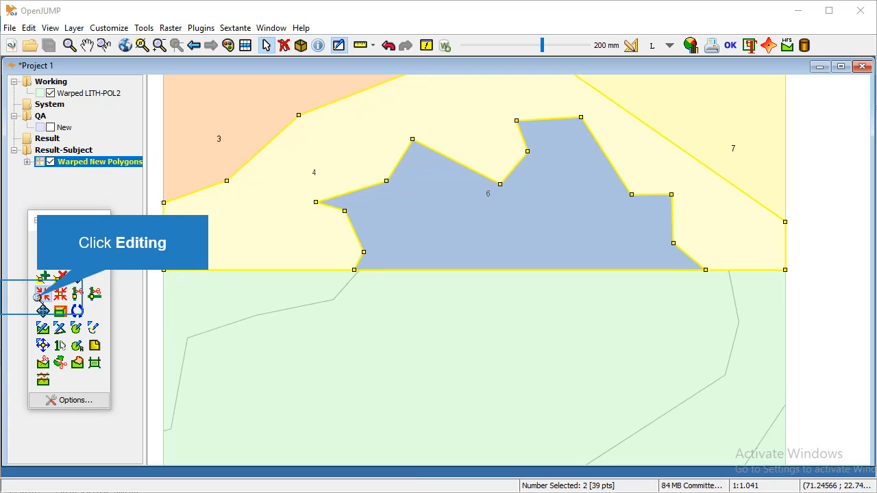
click(40, 297)
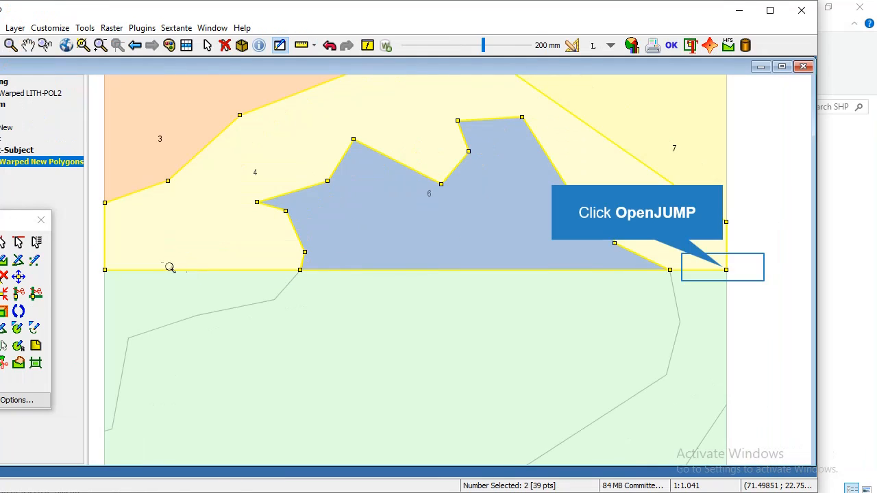
click(723, 268)
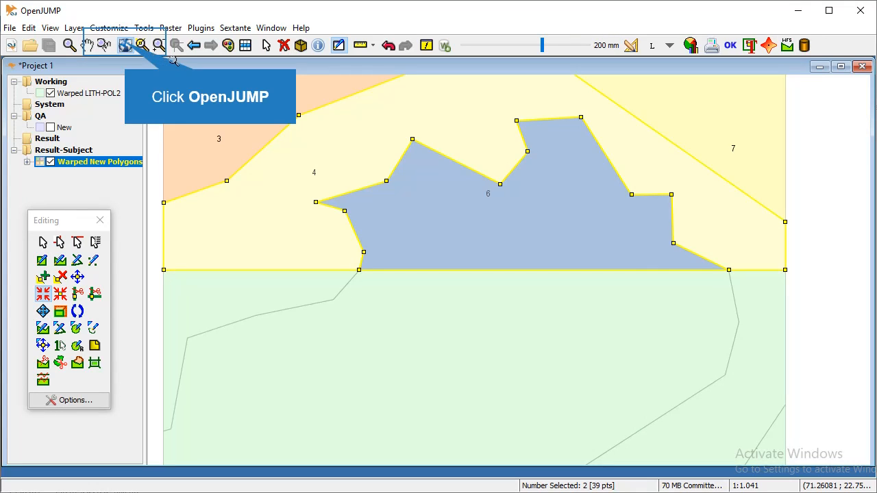
click(126, 45)
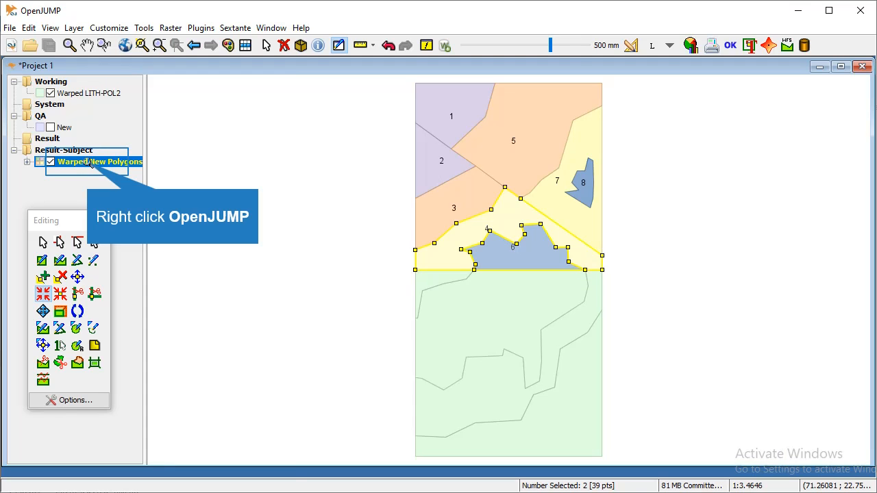
Copy the Warped New Polygons style and try pasting it onto Warped LITH-POL2, dismissing the error.
right_click(89, 163)
mouse_move(125, 346)
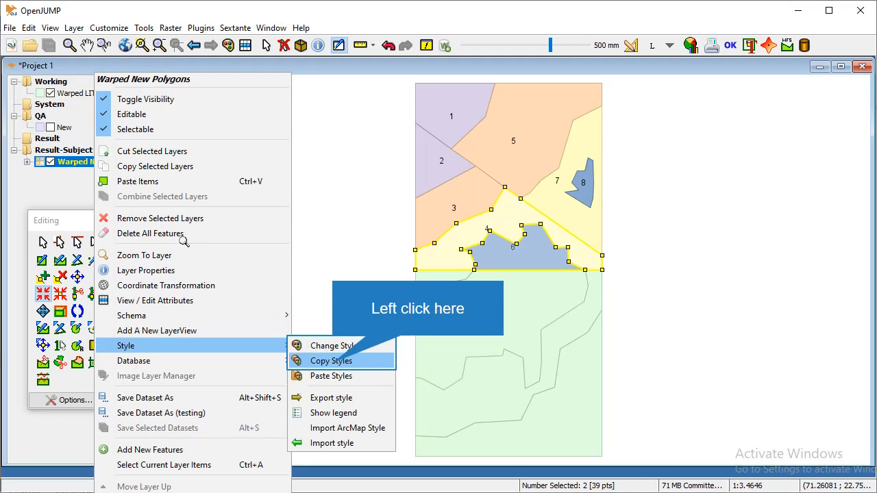
click(332, 362)
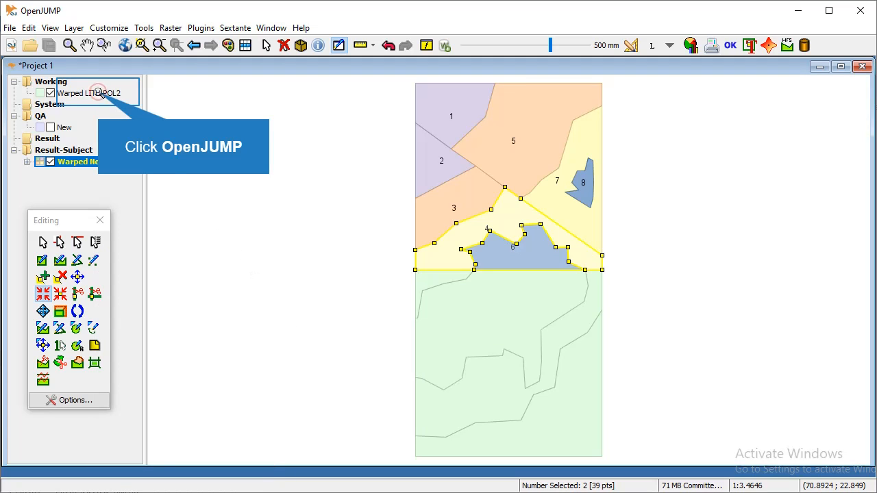
right_click(100, 93)
mouse_move(136, 326)
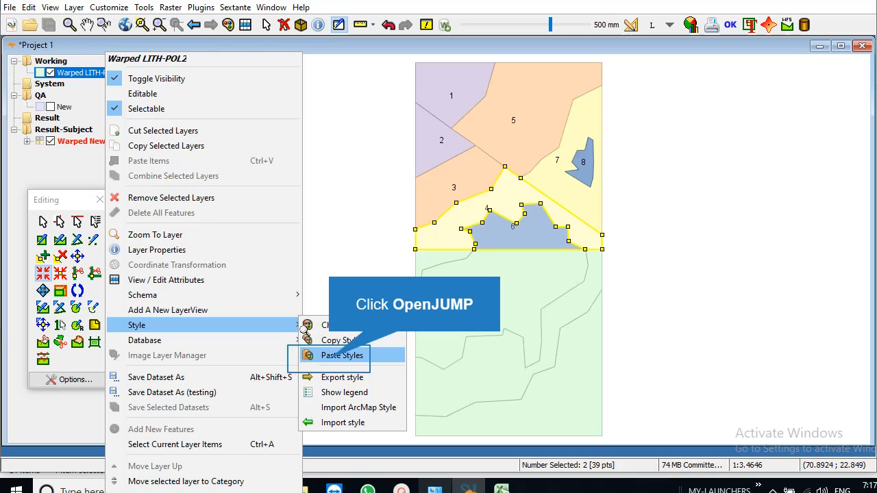
click(329, 356)
click(402, 256)
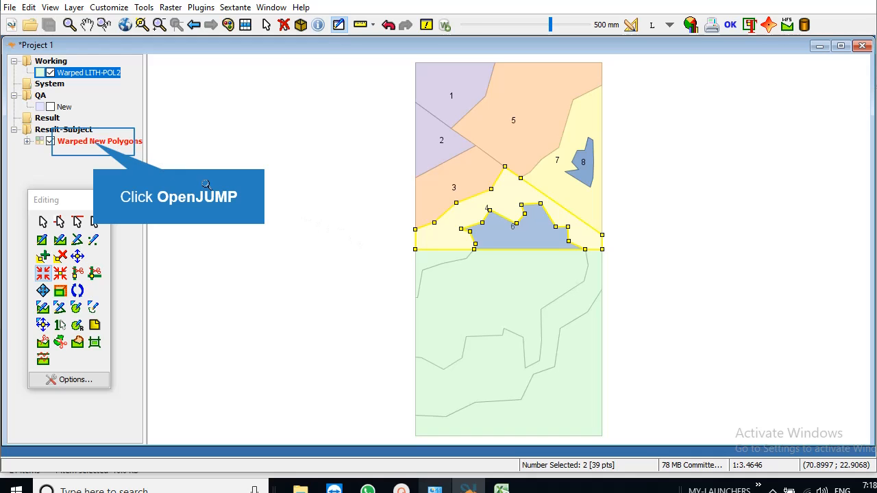
Review the Warped New Polygons attribute table with LITHOLOGY values A to D, then close it.
right_click(92, 142)
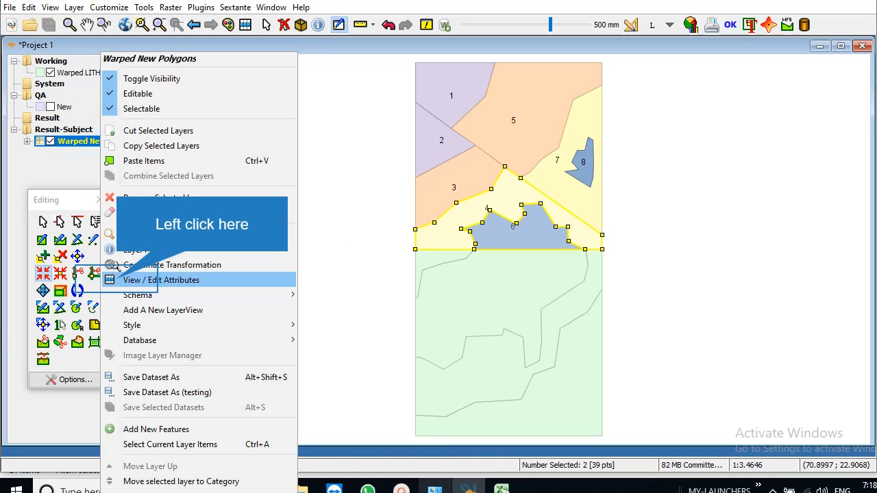
click(116, 280)
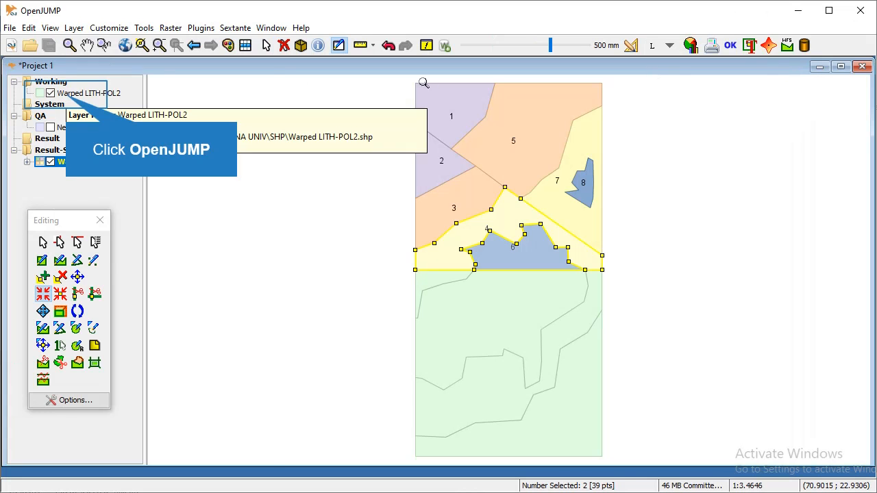
click(89, 93)
Rename Warped LITH-POL2's Lithology field to LITHOLOGY in the schema editor and apply the change.
right_click(89, 93)
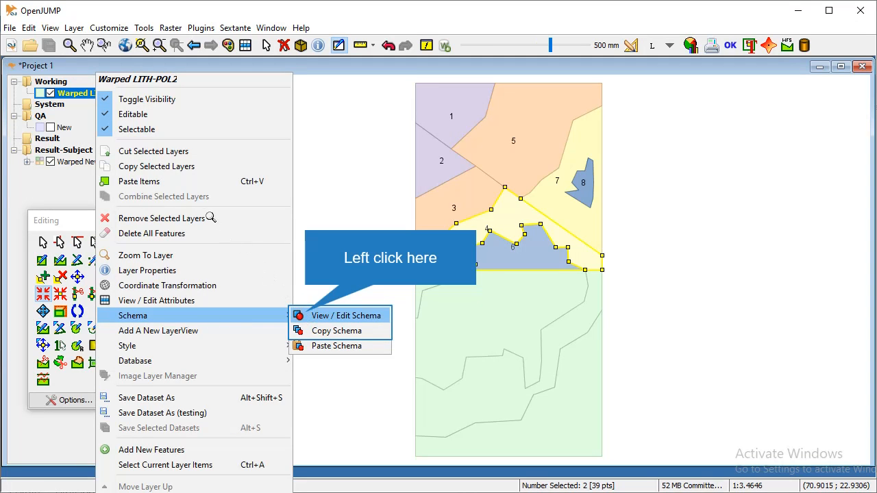
click(306, 315)
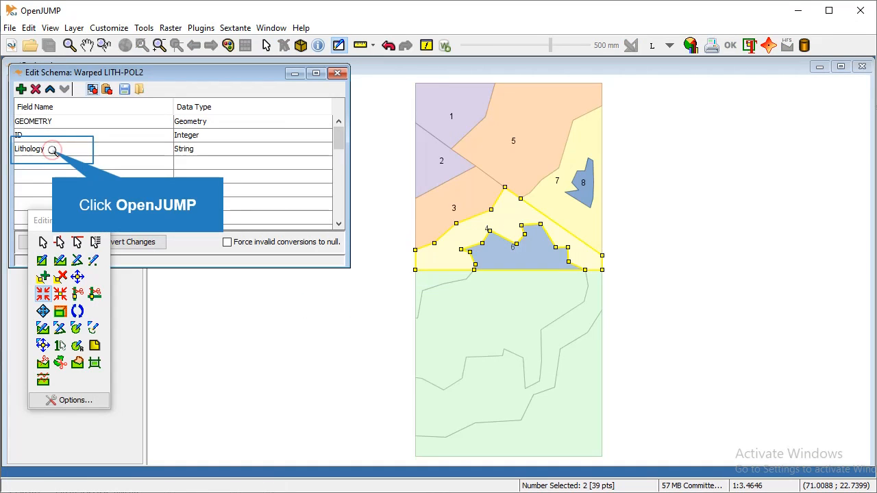
click(53, 150)
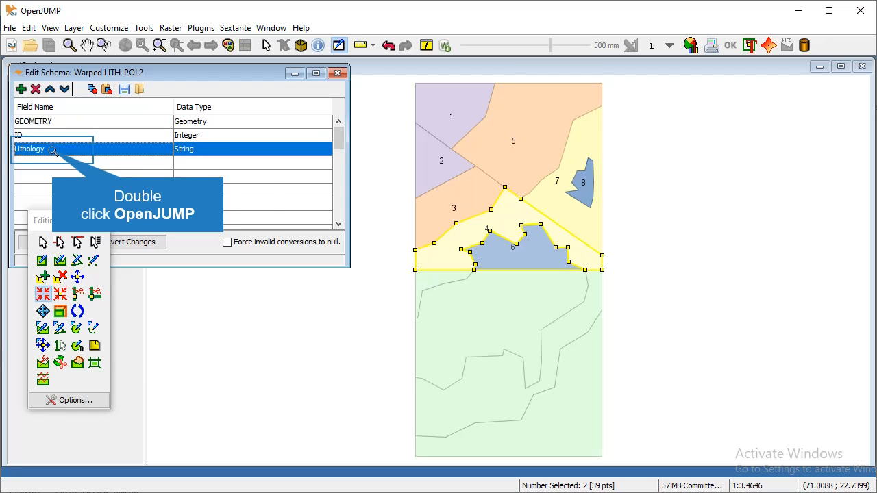
double_click(51, 150)
text(LITHOLOGY)
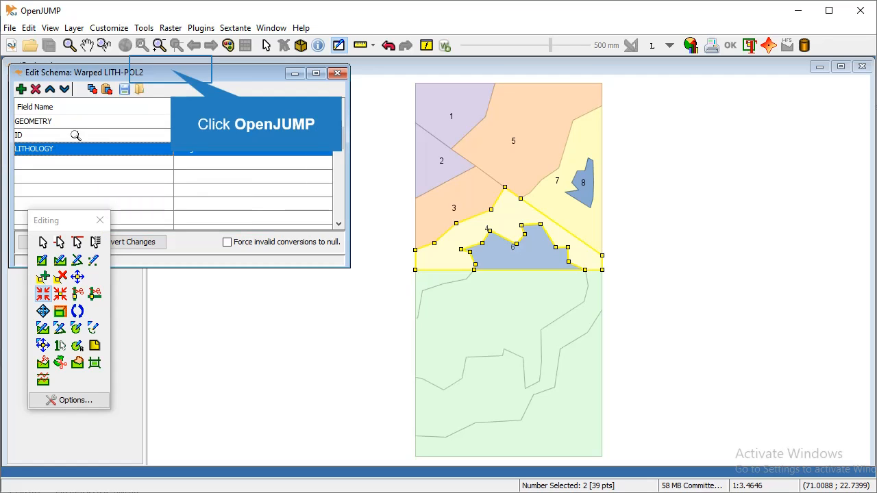
drag(172, 70, 348, 93)
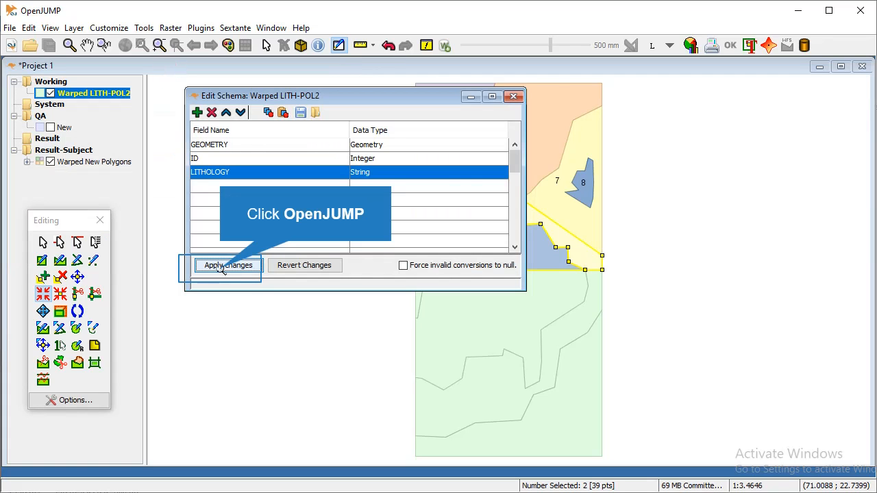
click(227, 265)
click(513, 95)
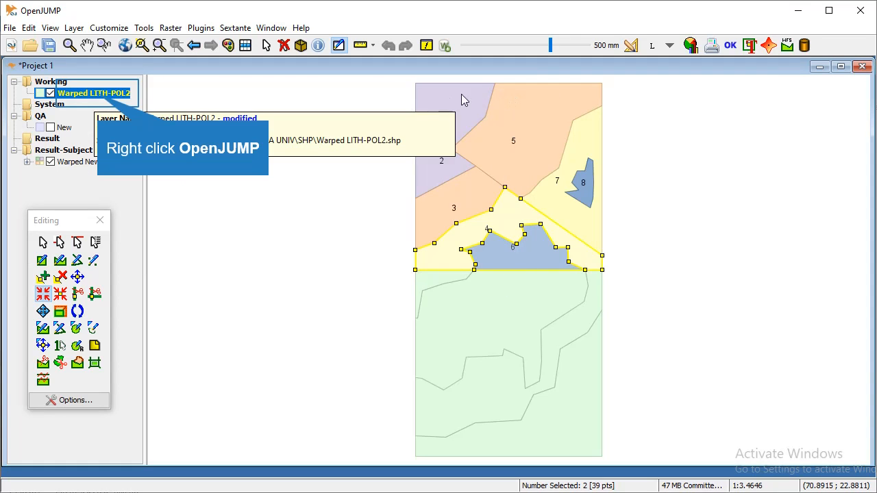
Paste the copied LITHOLOGY colour theme onto Warped LITH-POL2.
right_click(101, 94)
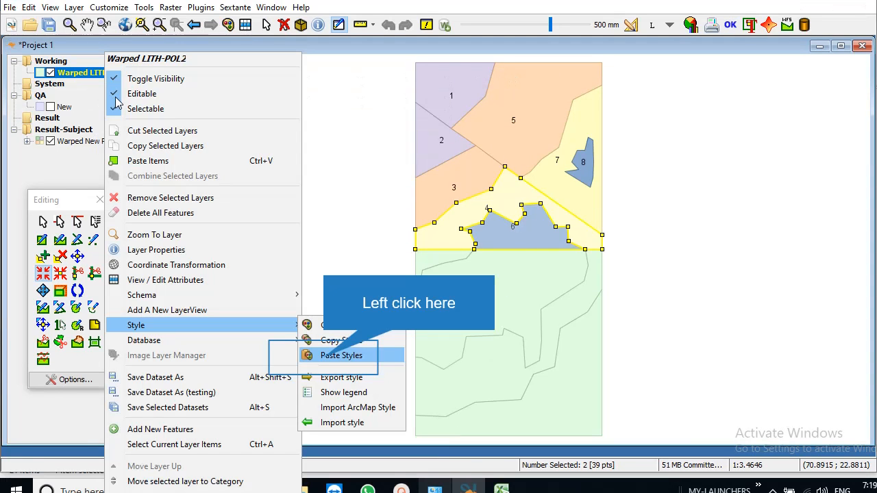
click(320, 356)
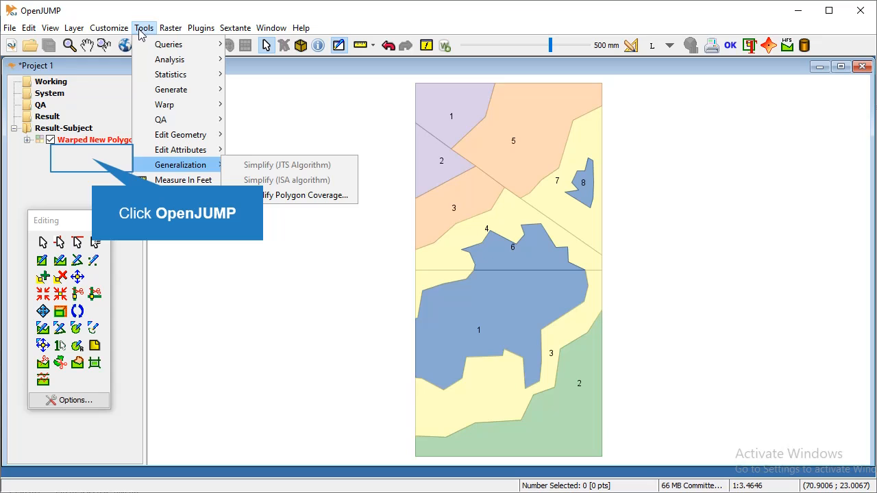
Select every feature in the Warped New Polygons layer.
click(95, 165)
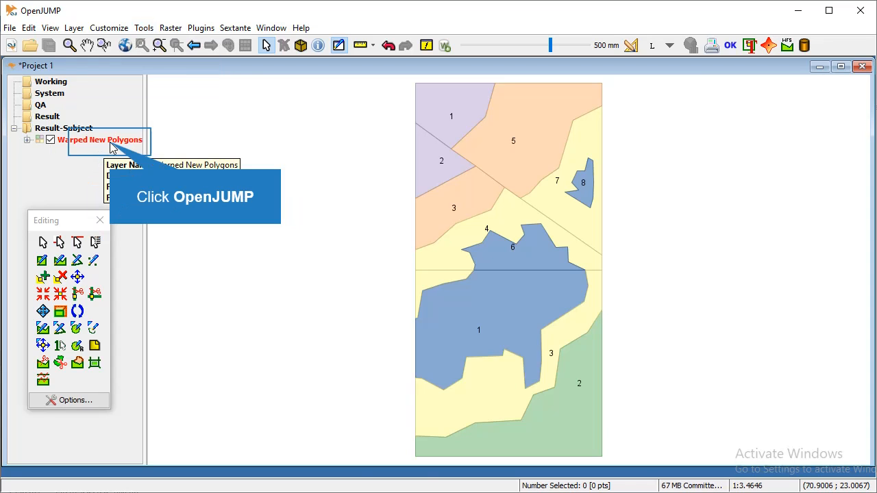
click(112, 142)
right_click(112, 142)
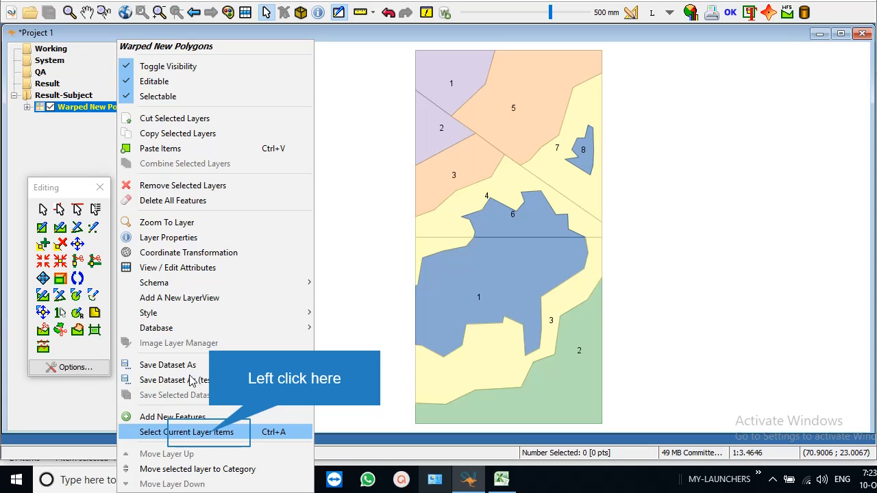
click(209, 432)
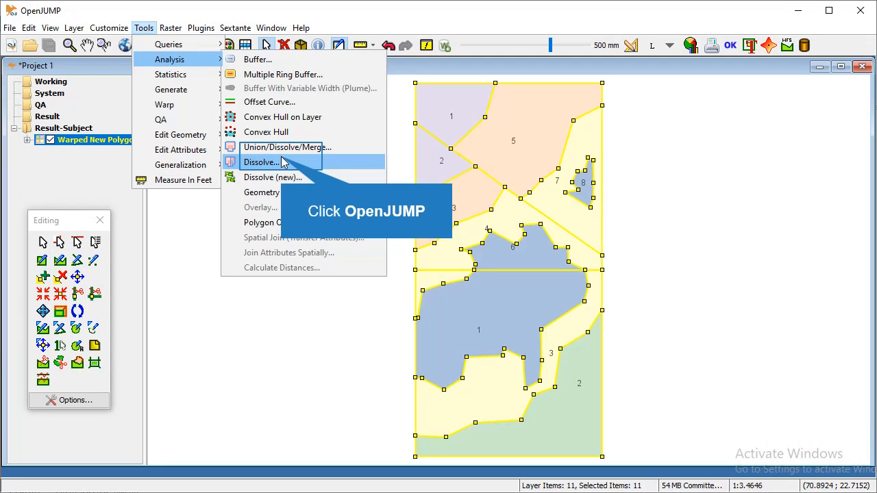
Dissolve the selected polygons by LITHOLOGY and compare the result by toggling the original layer.
click(282, 161)
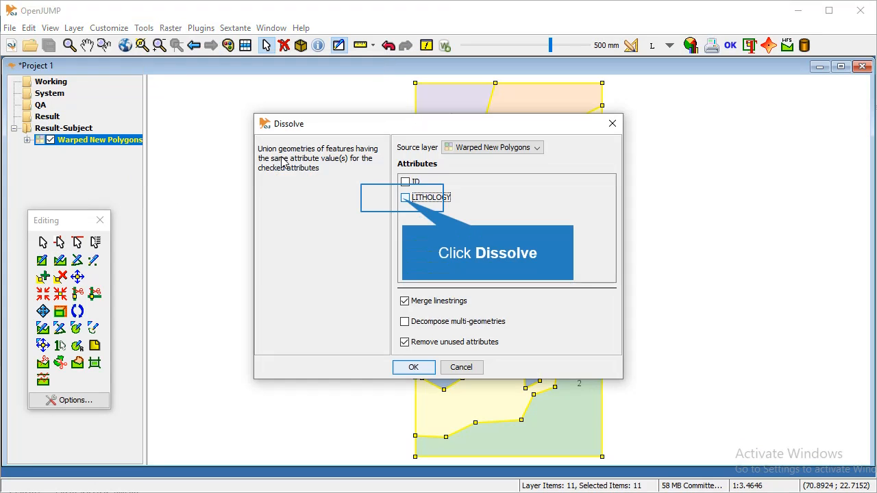
click(402, 199)
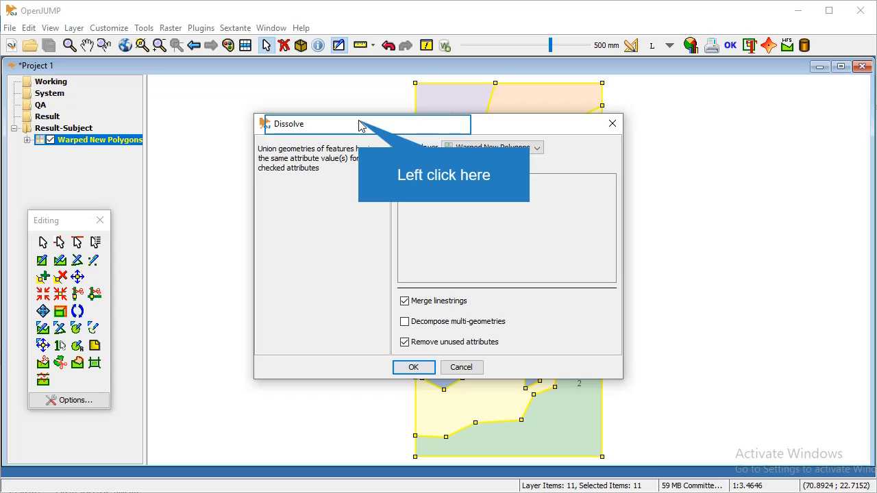
drag(361, 125, 167, 116)
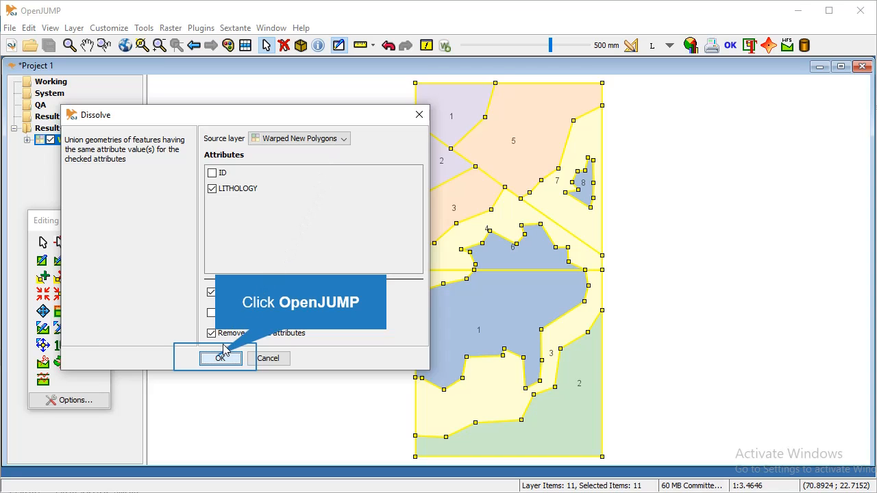
click(220, 357)
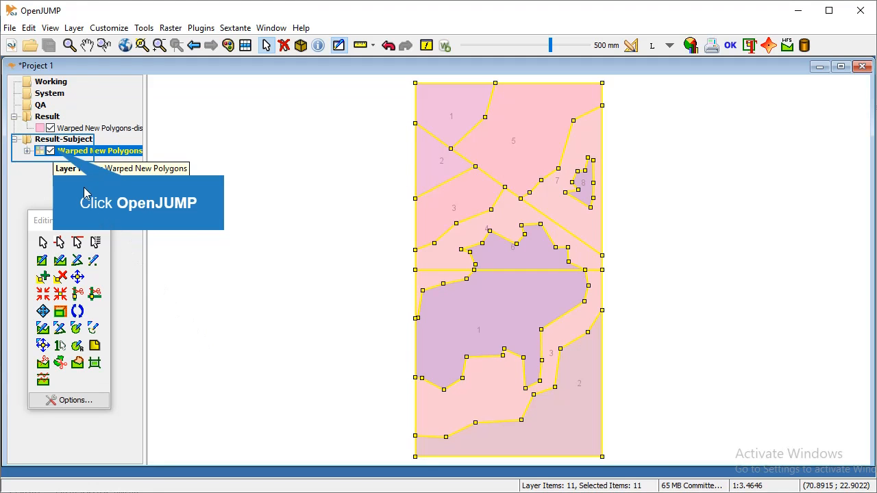
click(51, 151)
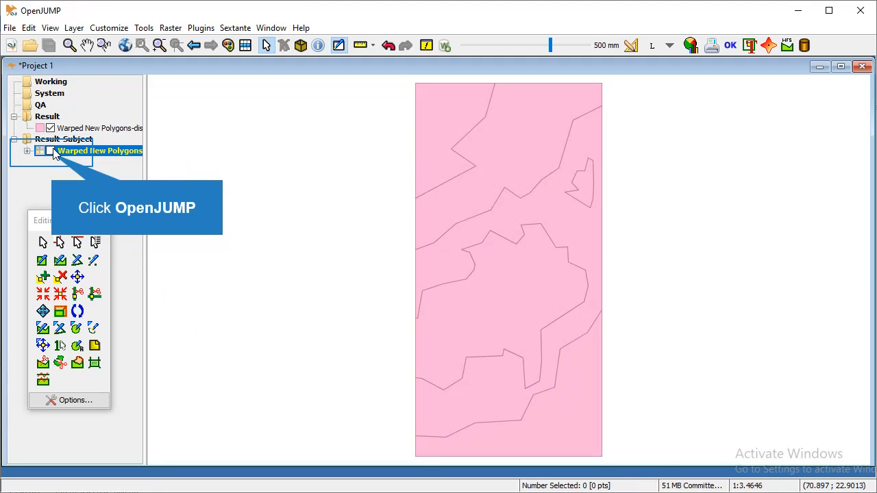
click(50, 151)
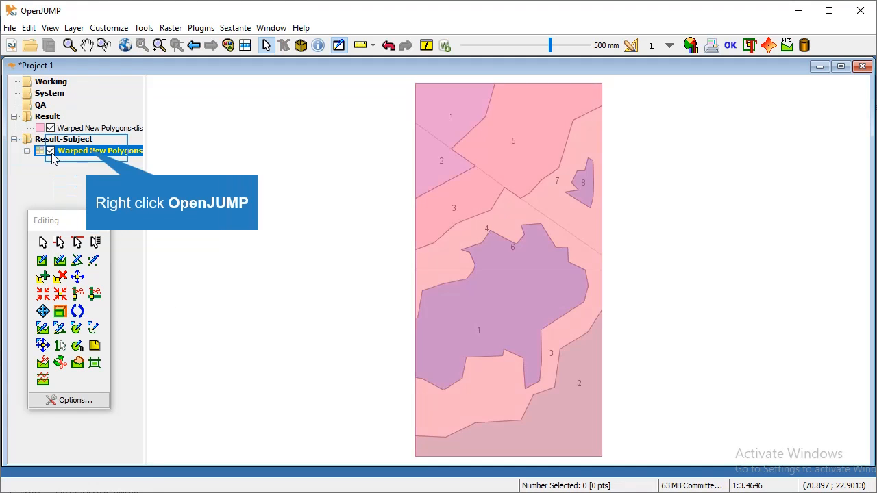
right_click(87, 152)
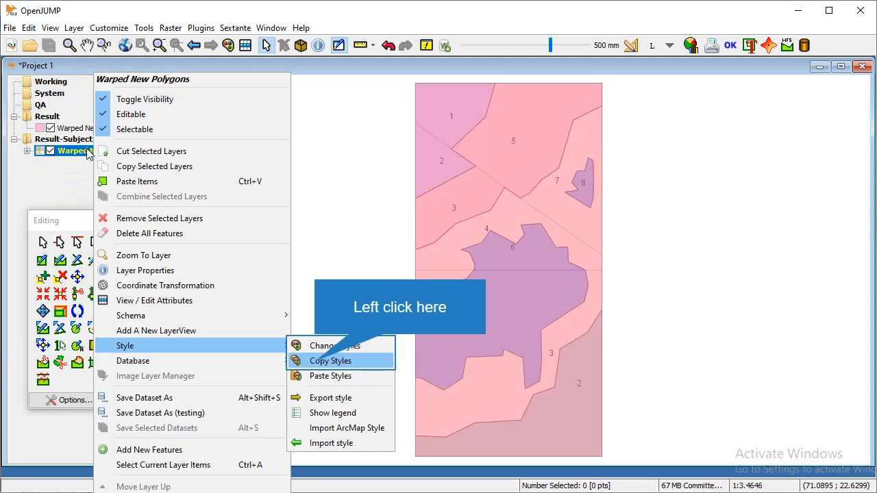
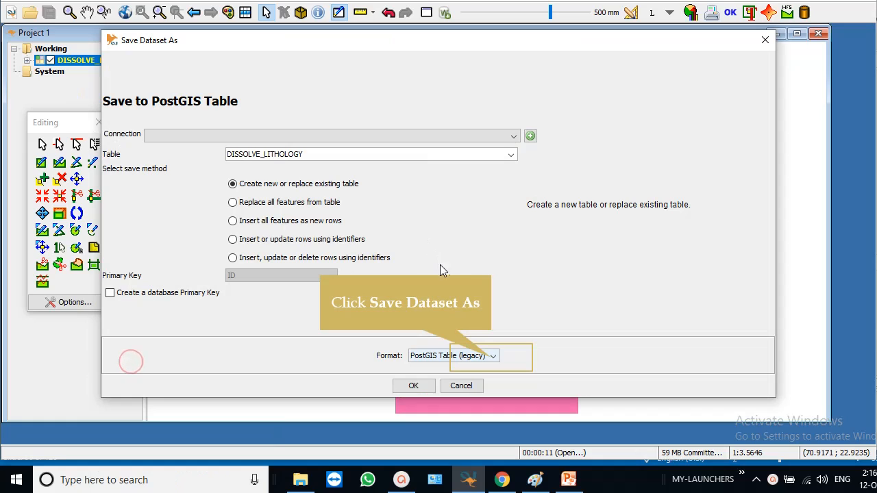
Save DISSOLVE_LITHOLOGY as an ESRI Shapefile, overwriting DISSOLVE_LITHOLOGY.shp in the SHP folder.
click(492, 357)
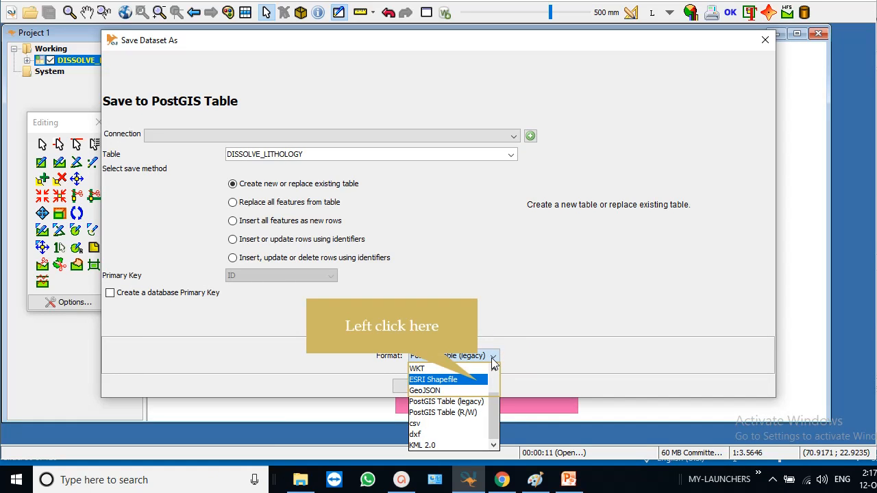
click(483, 379)
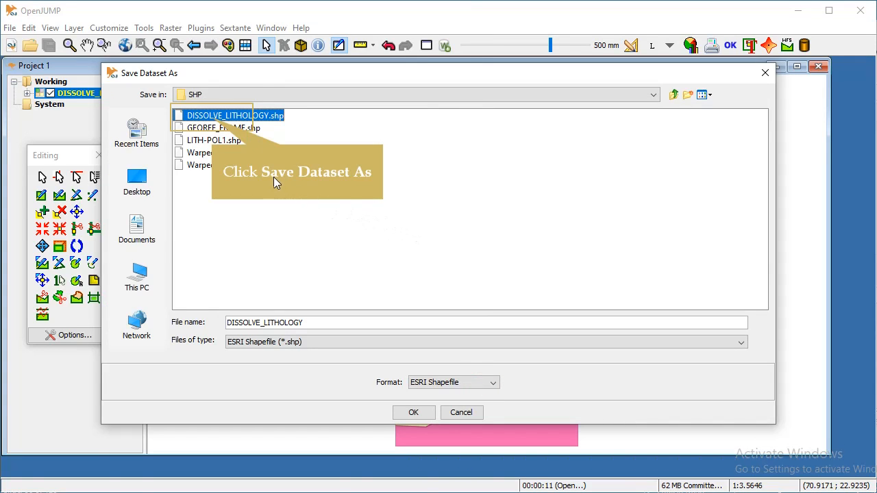
click(211, 117)
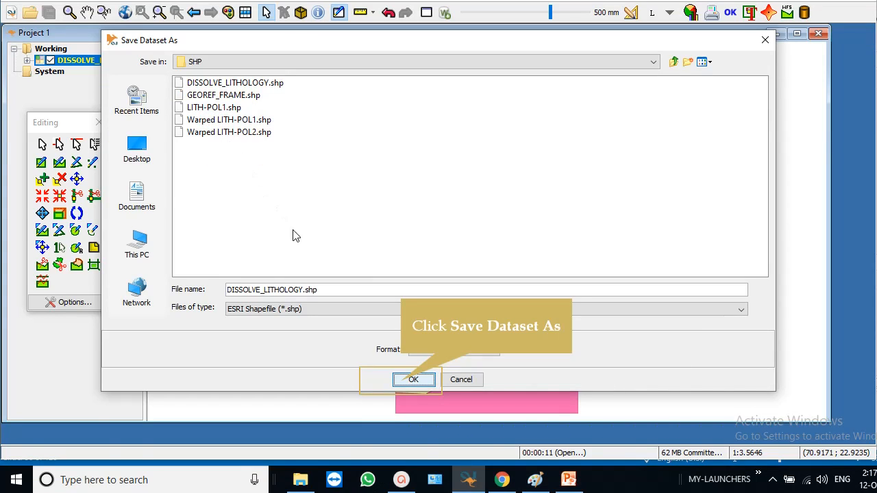
click(402, 385)
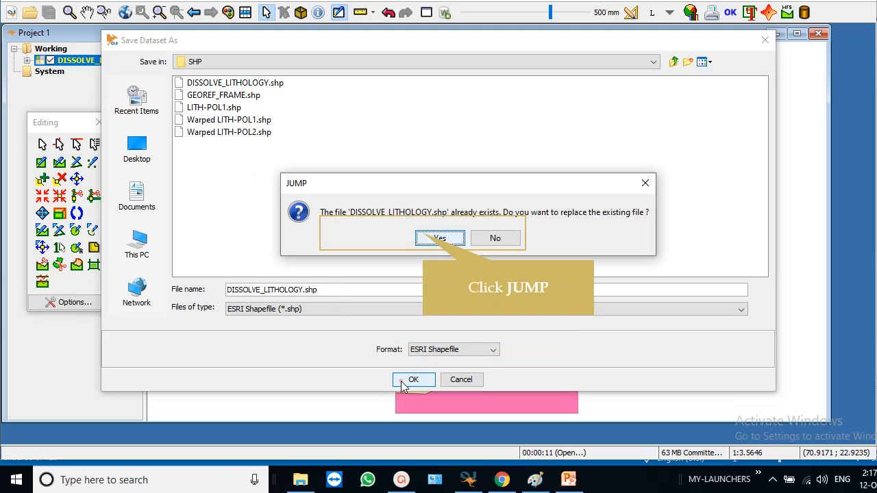
click(424, 237)
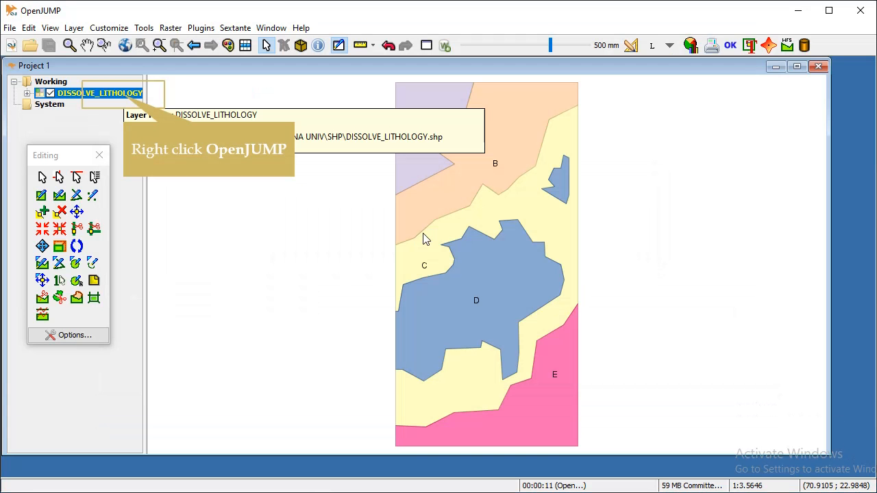
From Save Dataset As, start a new connection named connectPOSTGIS using the PostGIS driver.
right_click(125, 98)
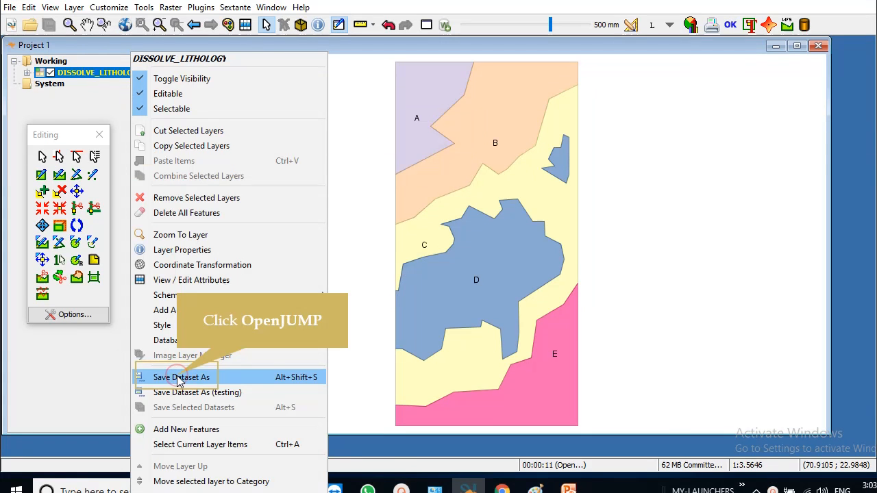
click(178, 377)
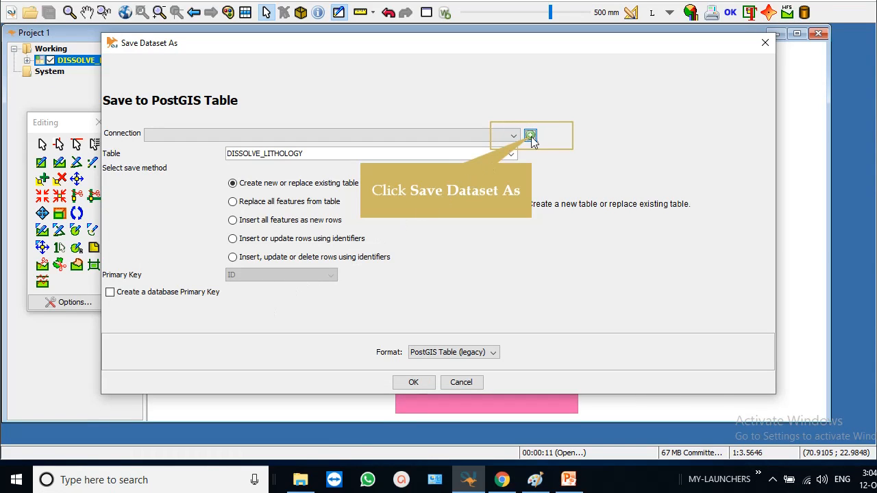
click(530, 135)
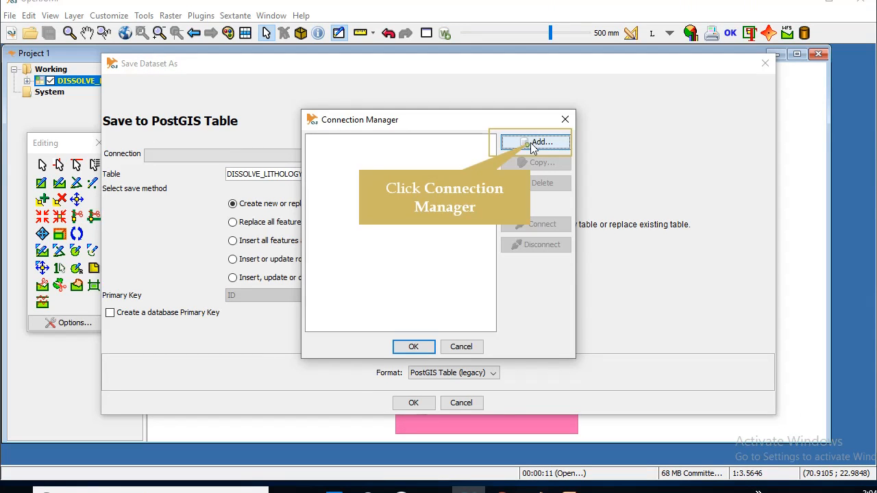
click(533, 143)
text(connectPOSTGIS)
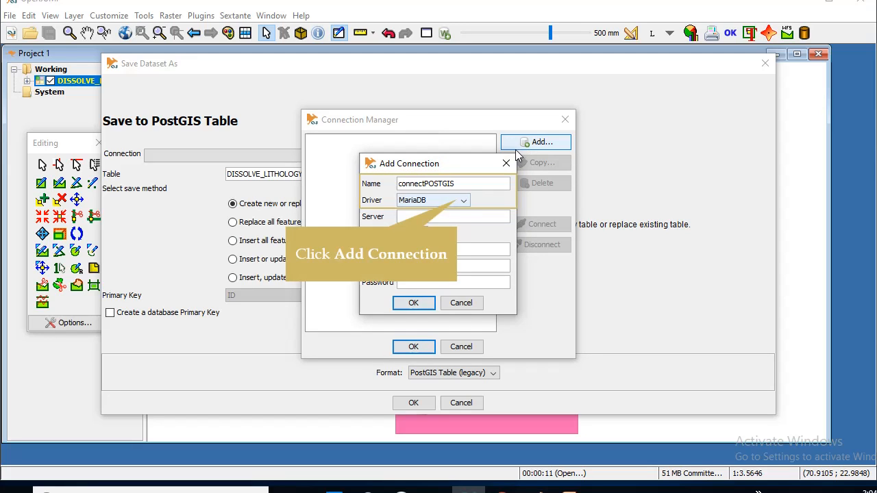
click(464, 200)
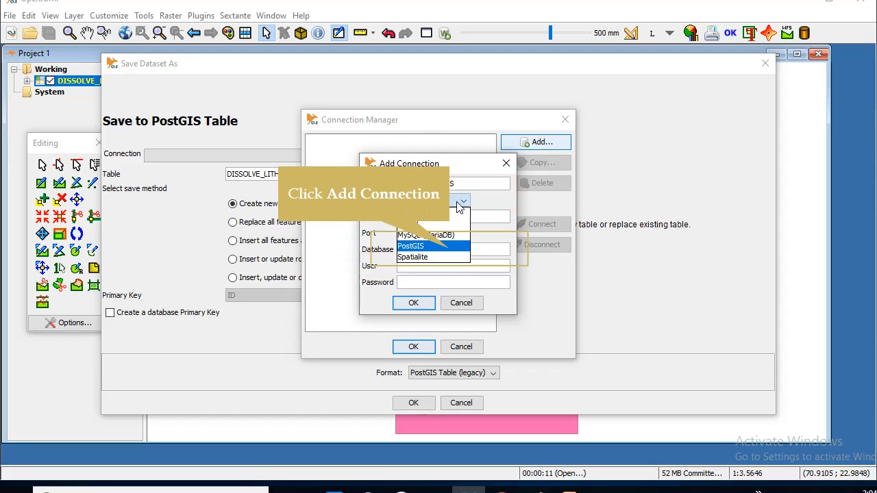
click(445, 245)
Enter server localhost, port 5433, database postgis, and the database user and password, then save.
click(414, 221)
text(localhost)
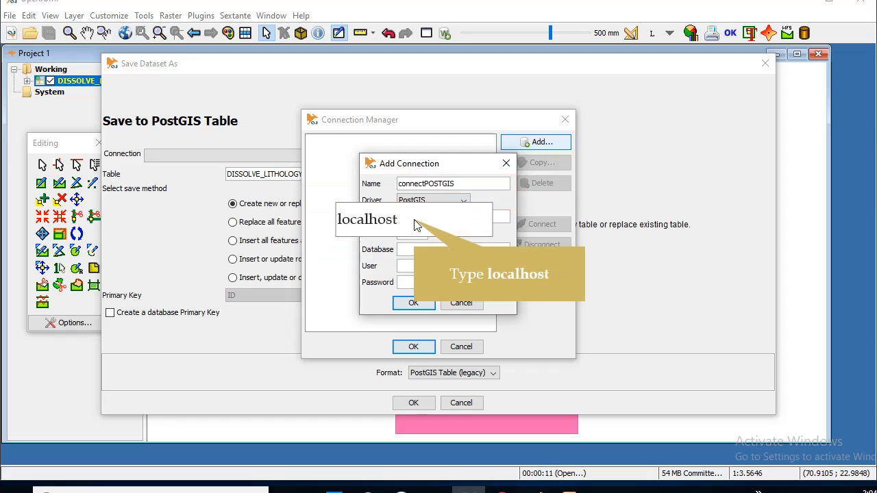
click(412, 235)
text(5433)
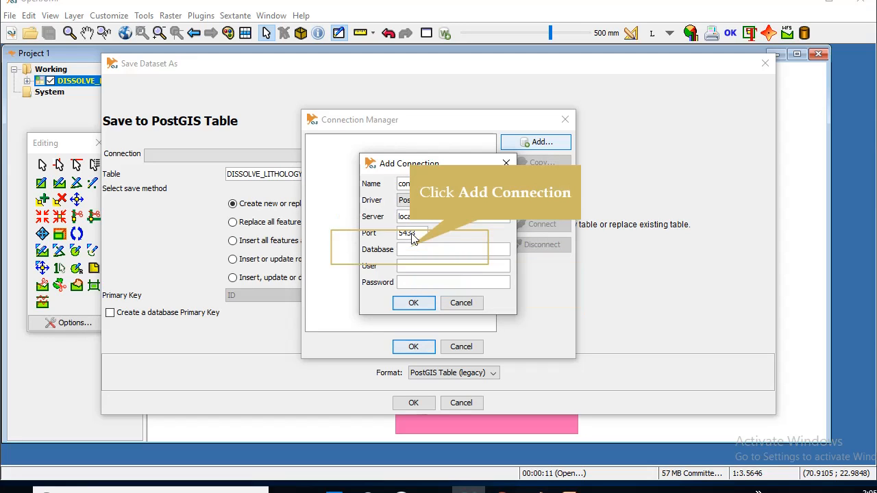
click(410, 248)
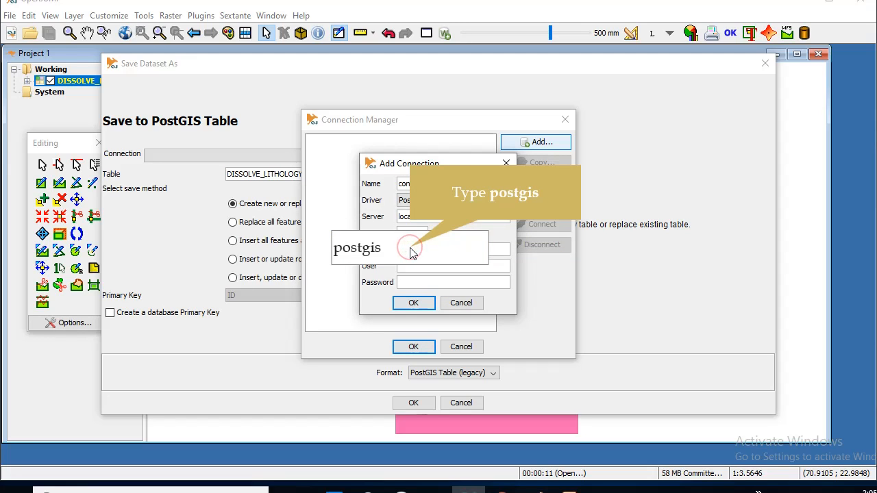
text(postgis)
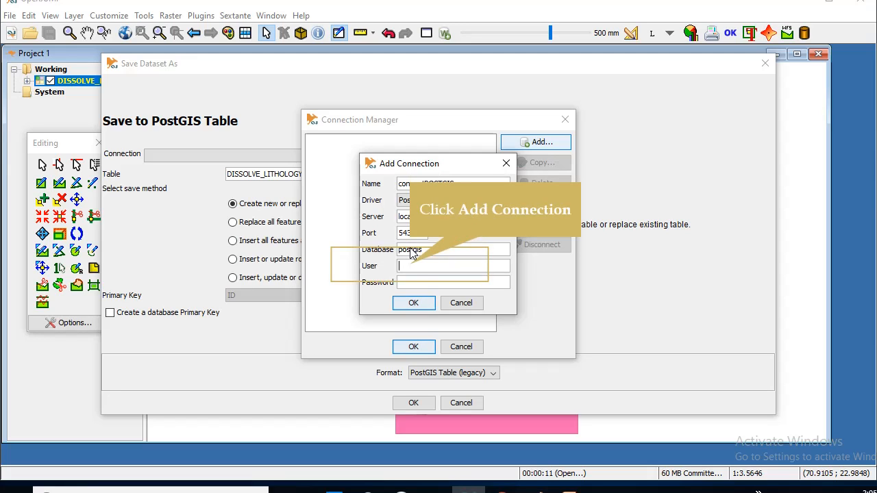
click(411, 269)
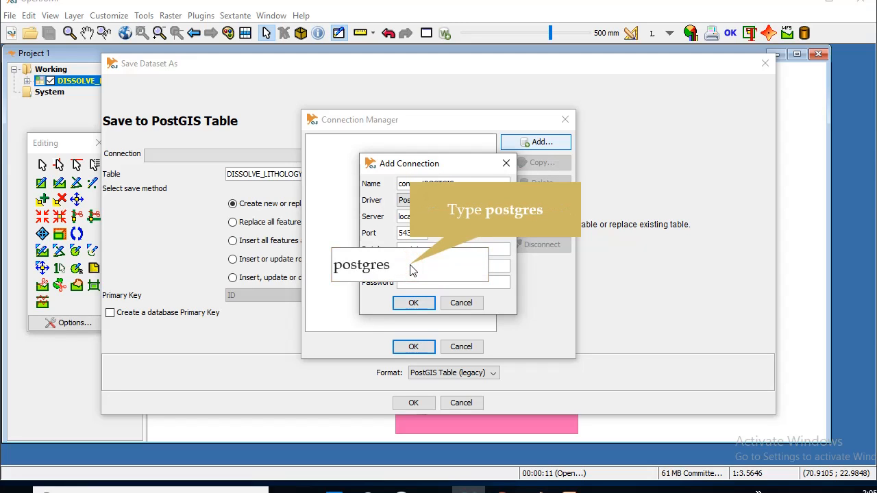
key(Tab)
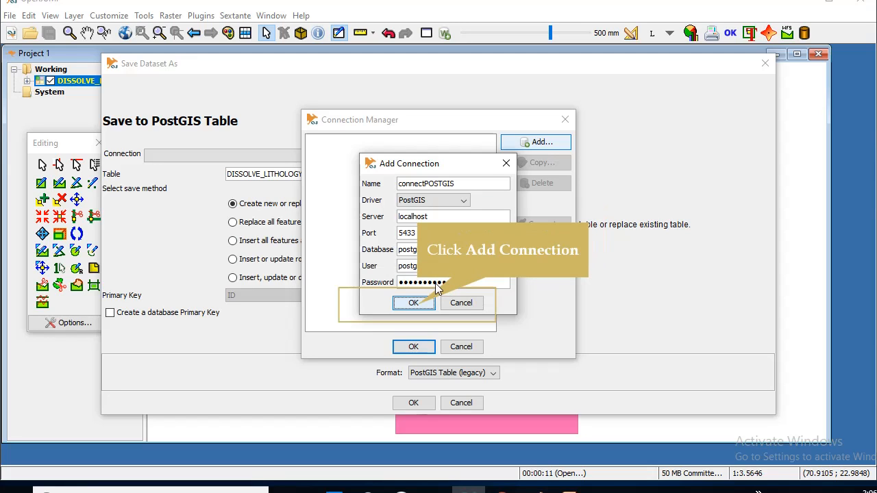
click(417, 305)
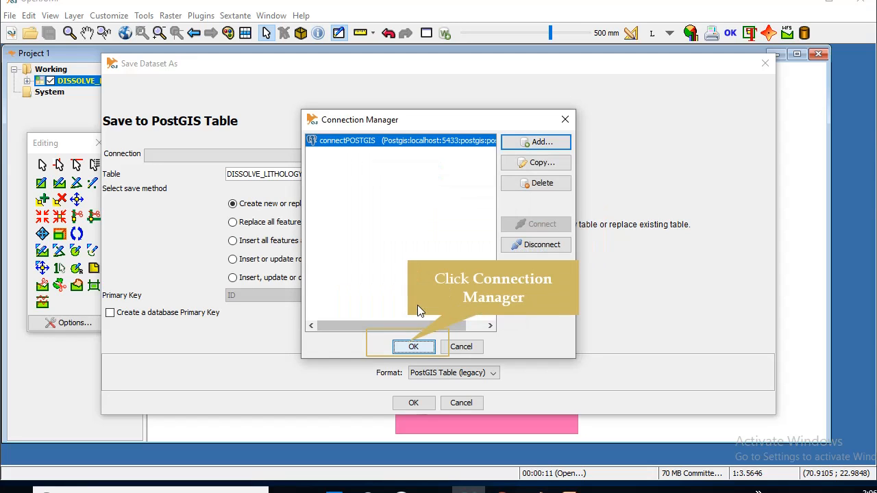
Choose connectPOSTGIS and export DISSOLVE_LITHOLOGY as a new PostGIS table.
click(410, 348)
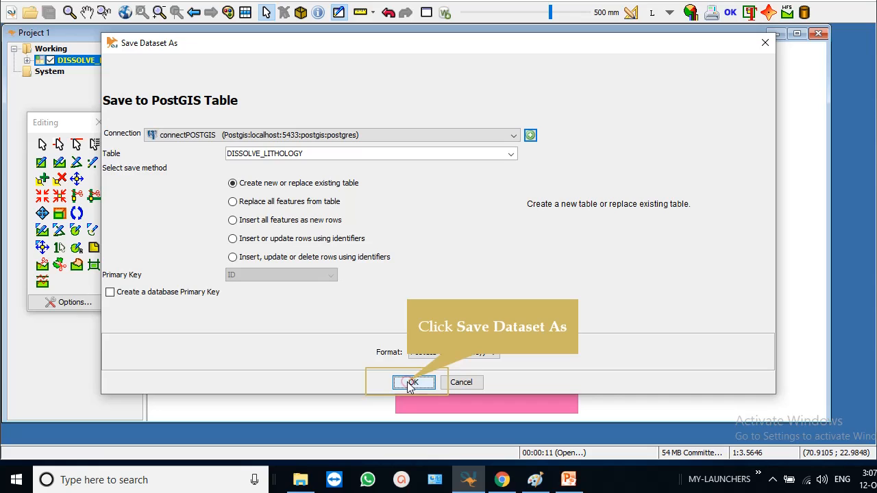
click(409, 403)
click(413, 382)
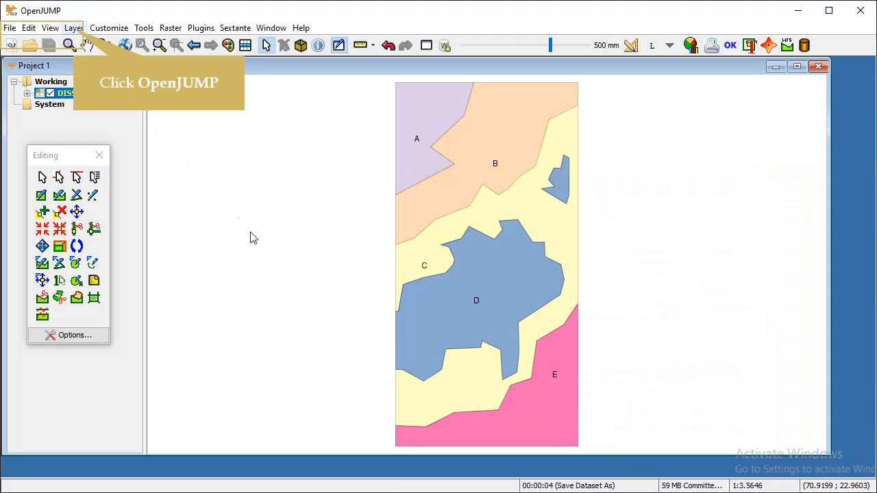
Replace the DISSOLVE_LITHOLOGY layer's SRID with 4326 using Layer > Set SRID.
click(74, 30)
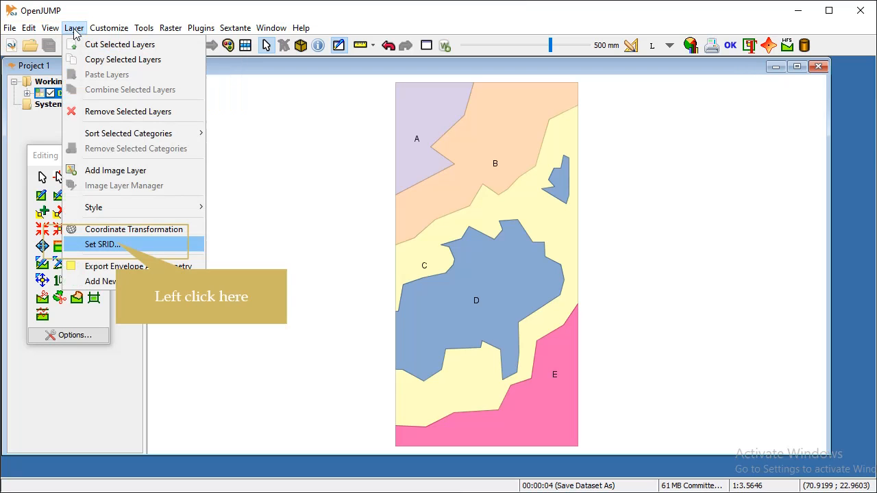
click(117, 244)
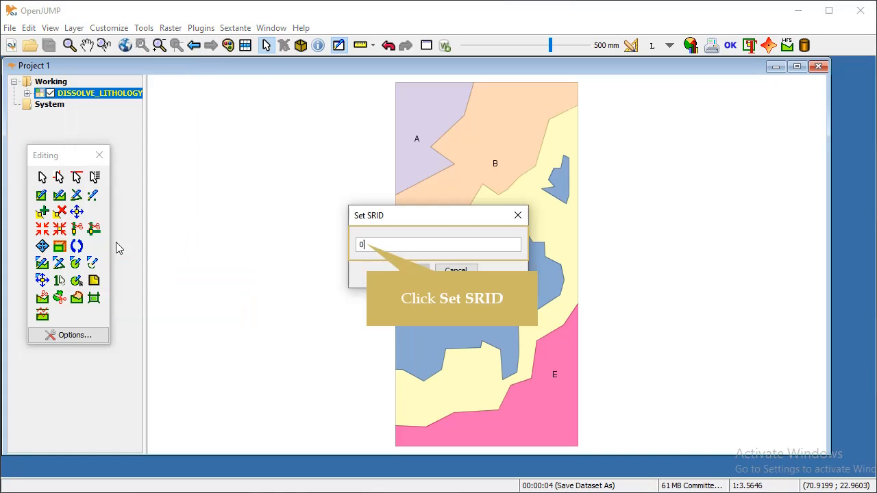
double_click(361, 245)
text(4326)
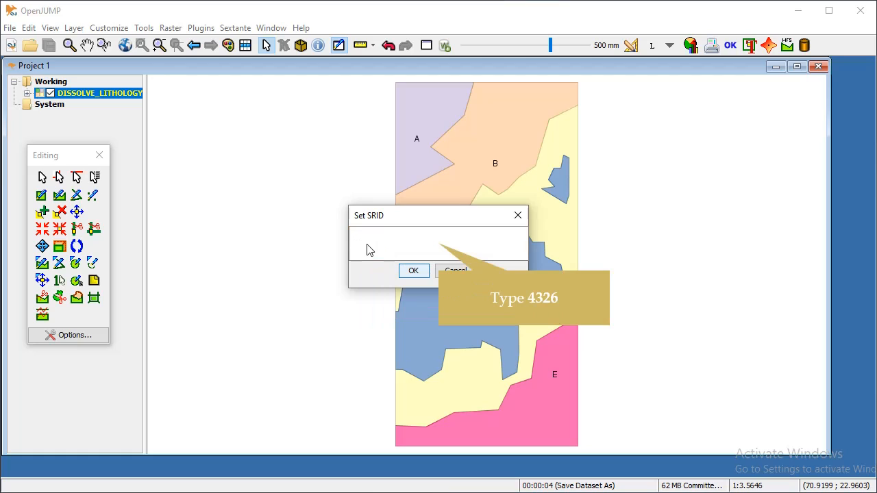
text(4326)
key(BackSpace)
text(6)
key(BackSpace)
text(6)
click(413, 272)
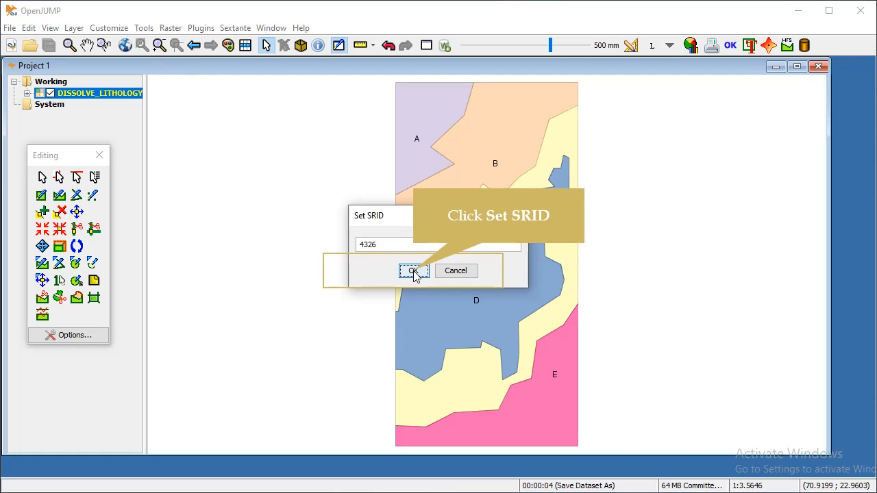
click(413, 271)
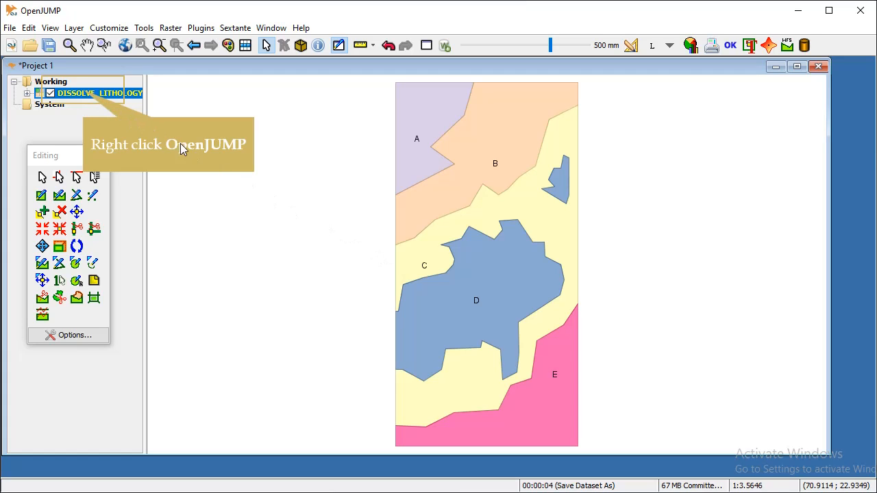
Export the layer through connectPOSTGIS to the PostGIS table DISSOLVE_LITHOLOGY4326.
right_click(86, 95)
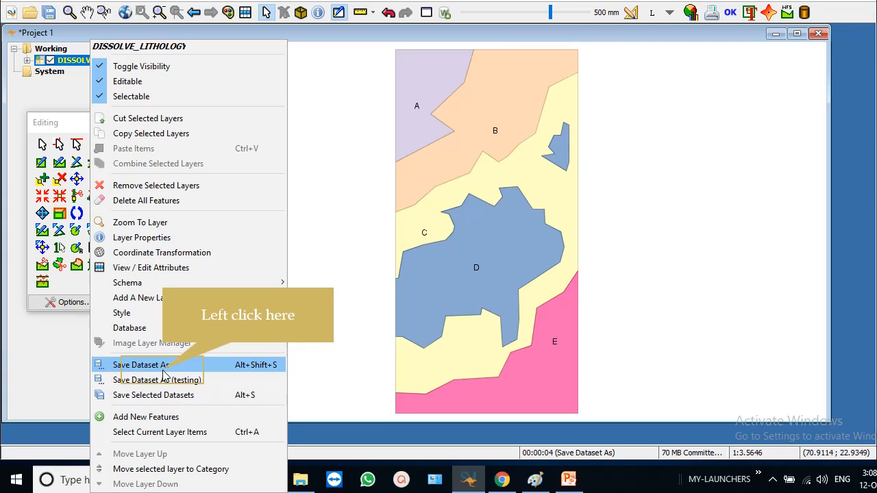
click(141, 365)
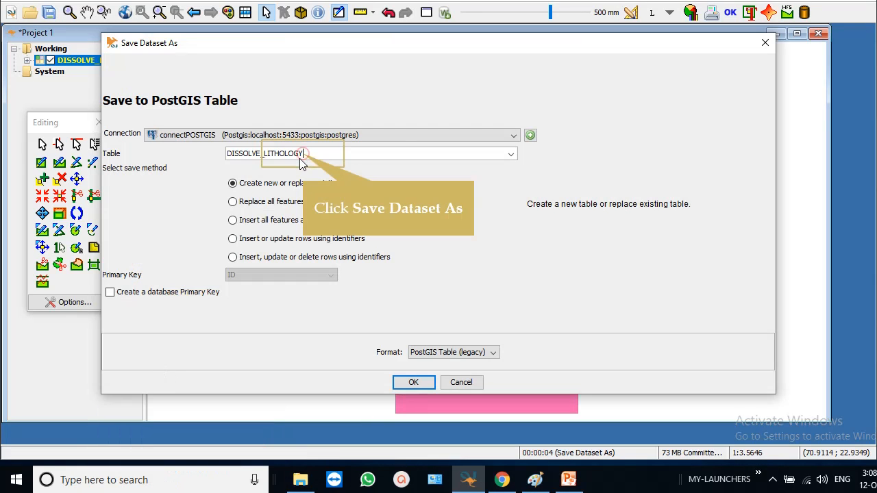
text(4326)
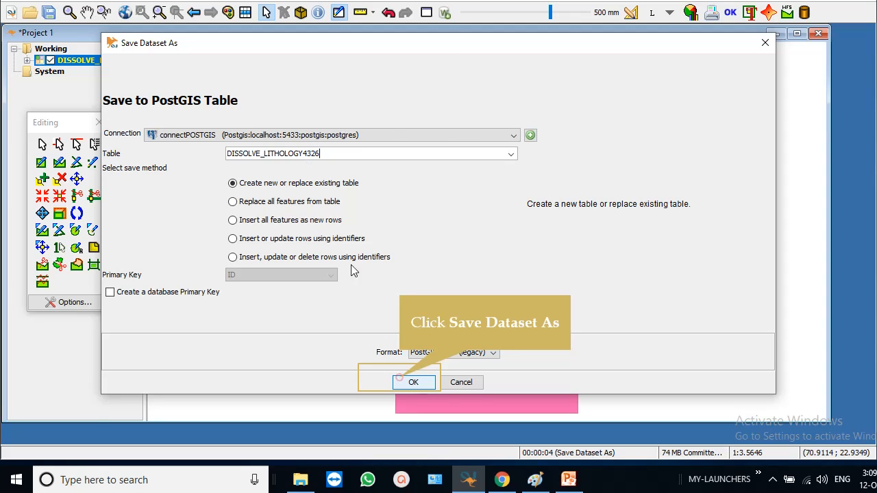
click(400, 382)
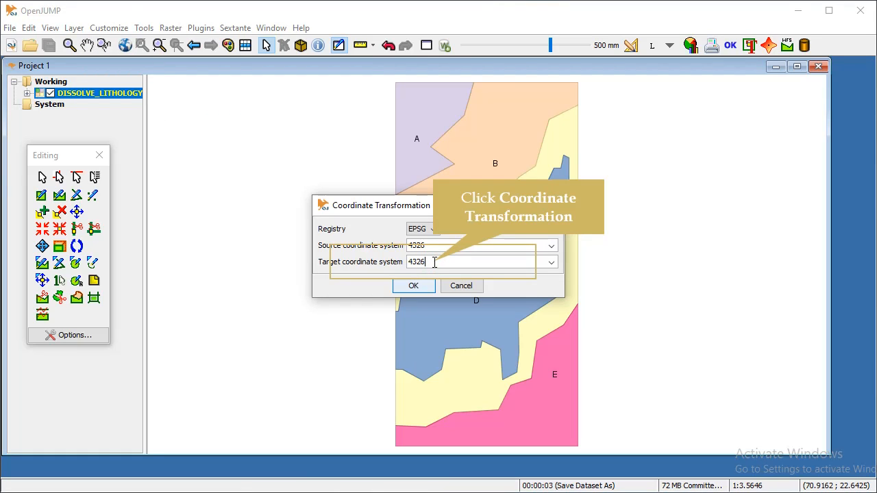
Enter 32642 as the target coordinate system and reproject the layer from EPSG 4326.
key(BackSpace)
key(BackSpace)
key(BackSpace)
key(BackSpace)
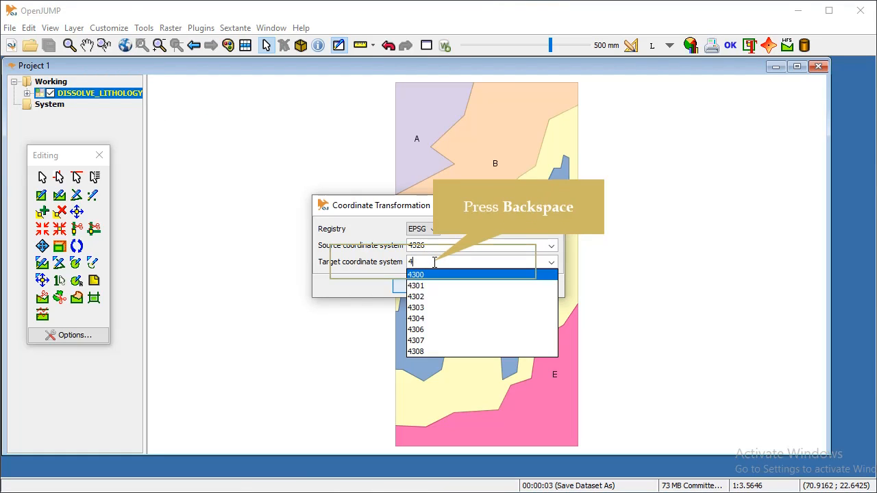
text(3264)
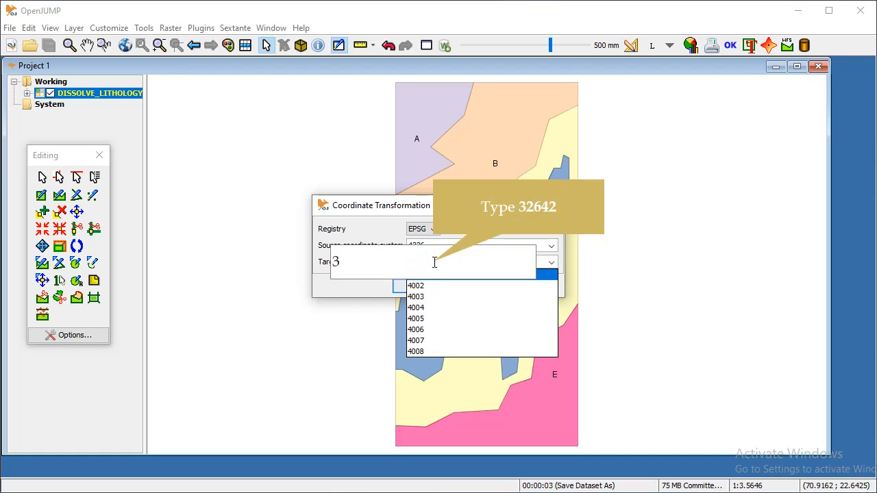
text(2)
text(3264)
text(2)
text(32642)
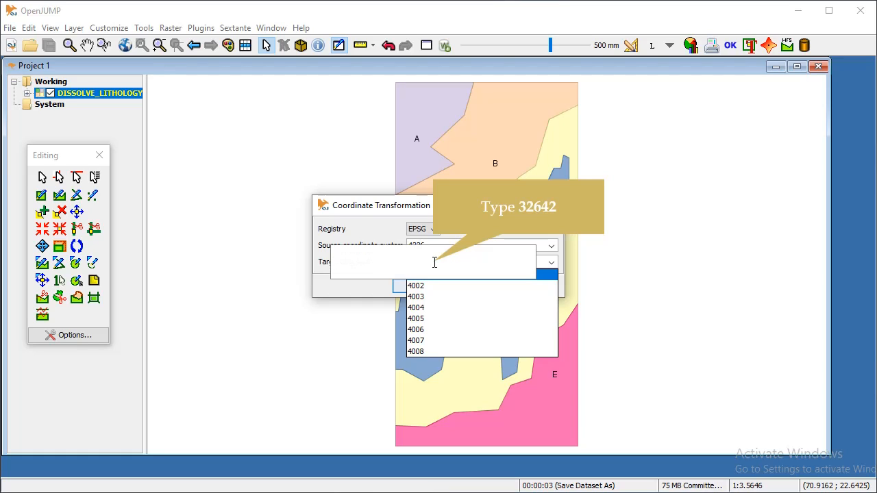
text(3264)
text(2)
text(2)
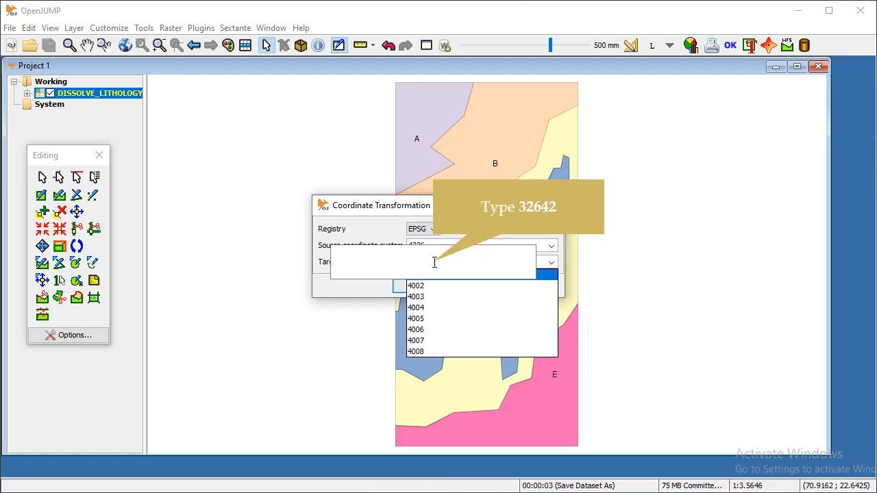
text(32642)
key(Return)
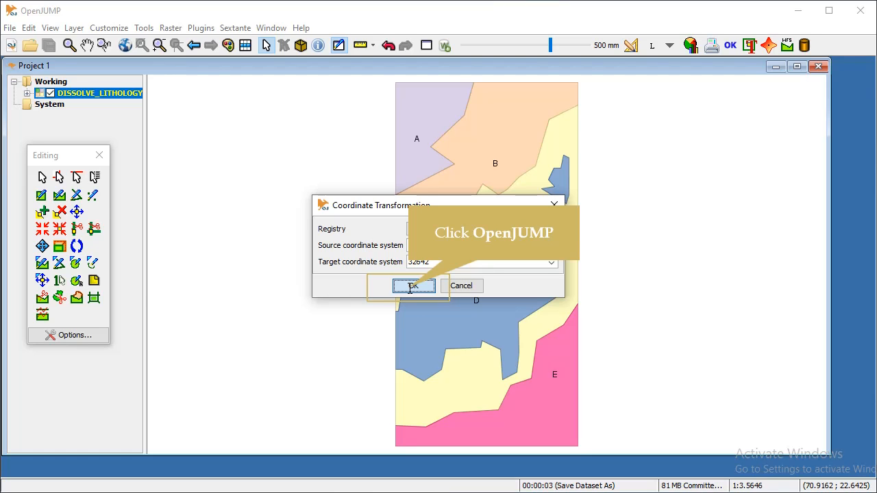
click(413, 285)
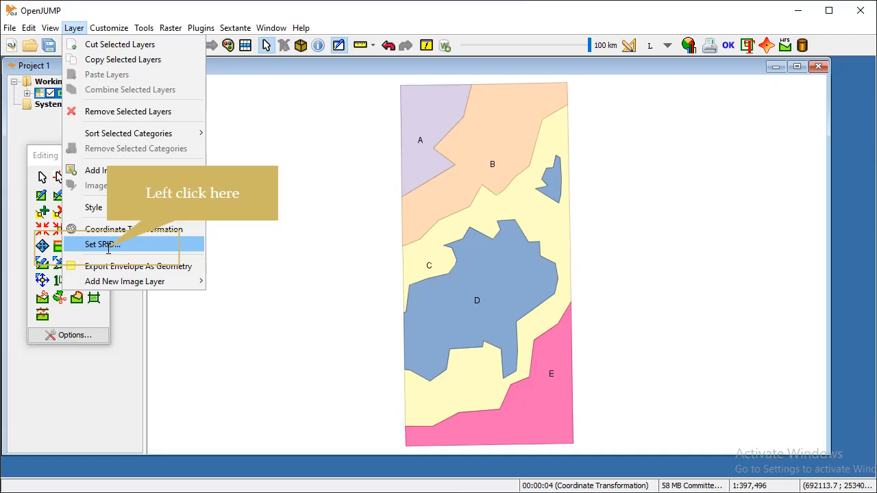
Cancel the Set SRID dialog, then save the layer to PostGIS table DISSOLVE_LITHOLOGY32644.
click(108, 245)
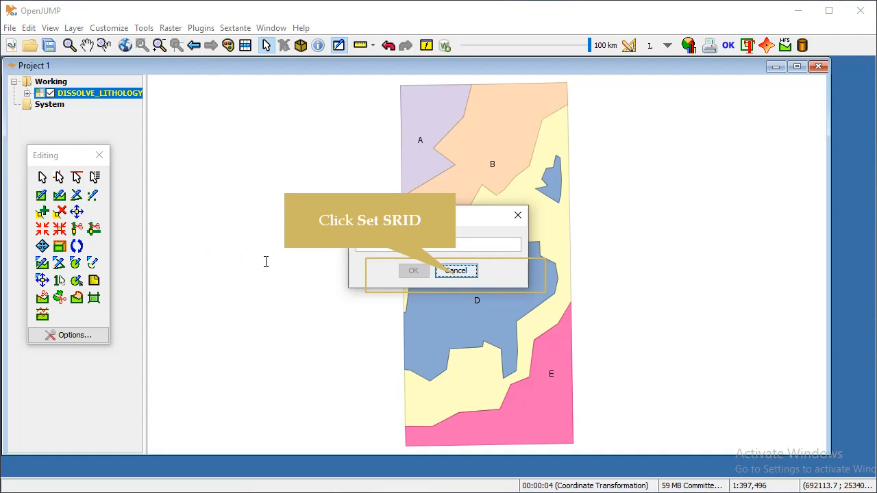
click(455, 273)
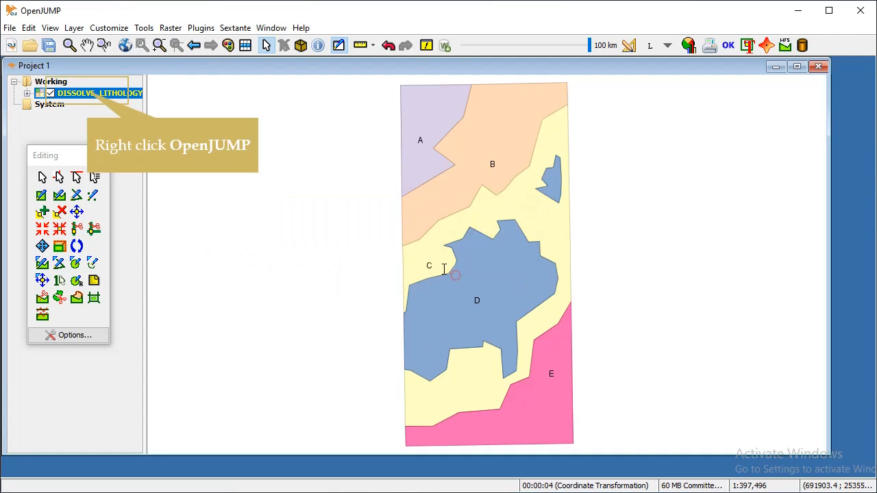
right_click(101, 96)
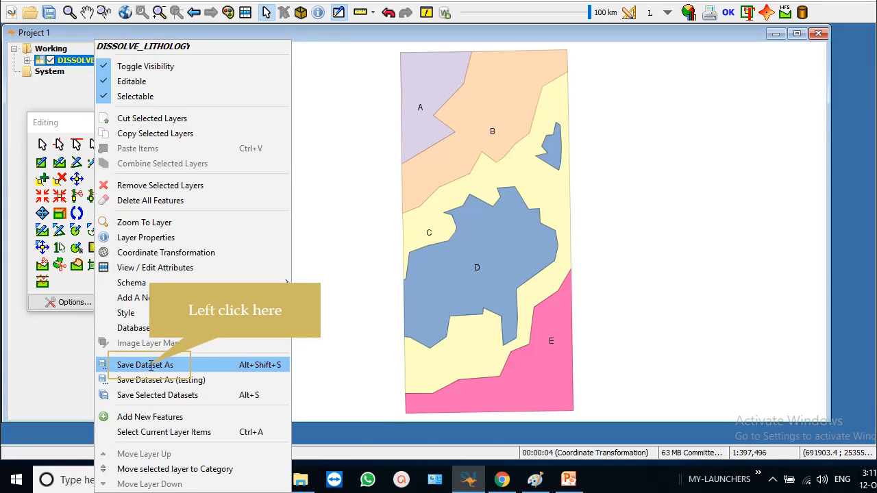
click(151, 365)
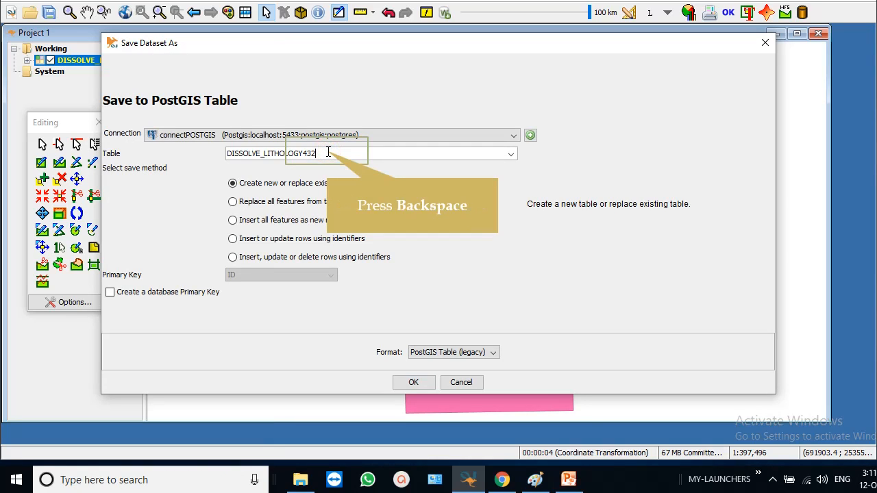
key(BackSpace)
key(BackSpace)
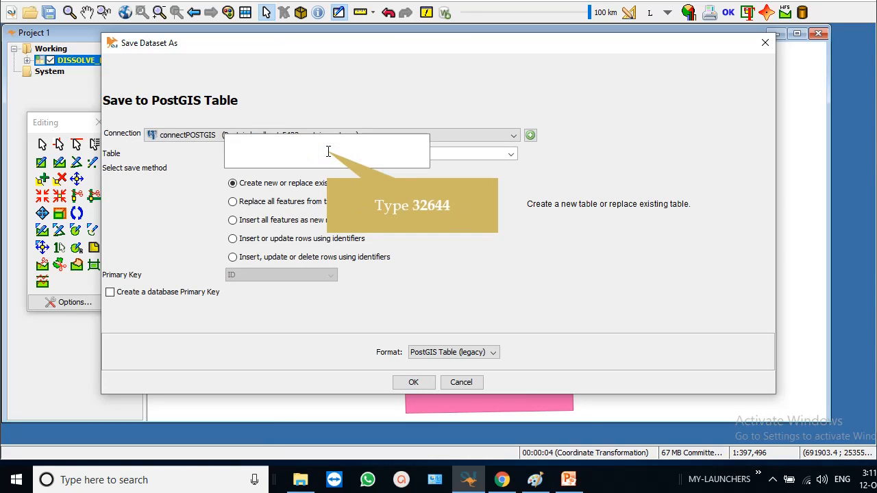
text(32644)
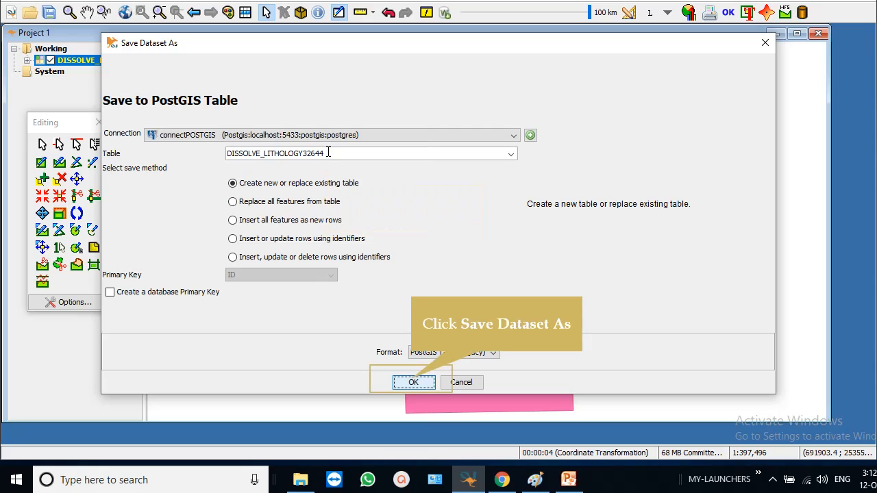
click(411, 378)
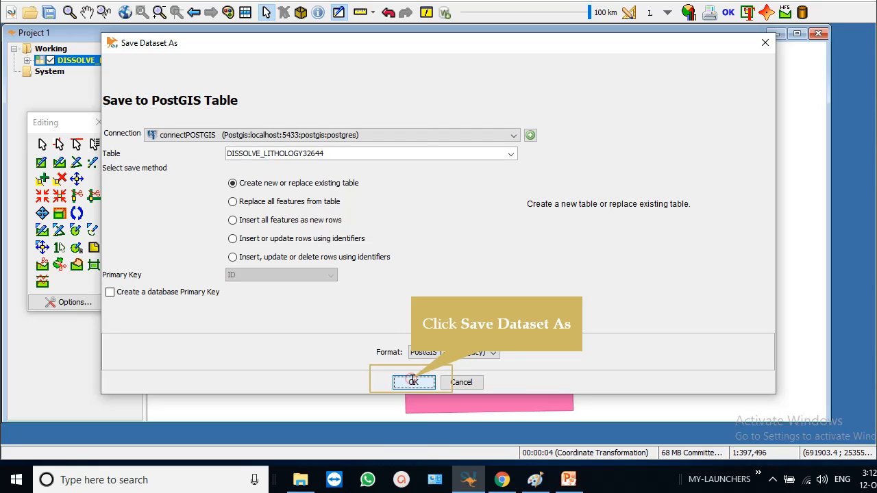
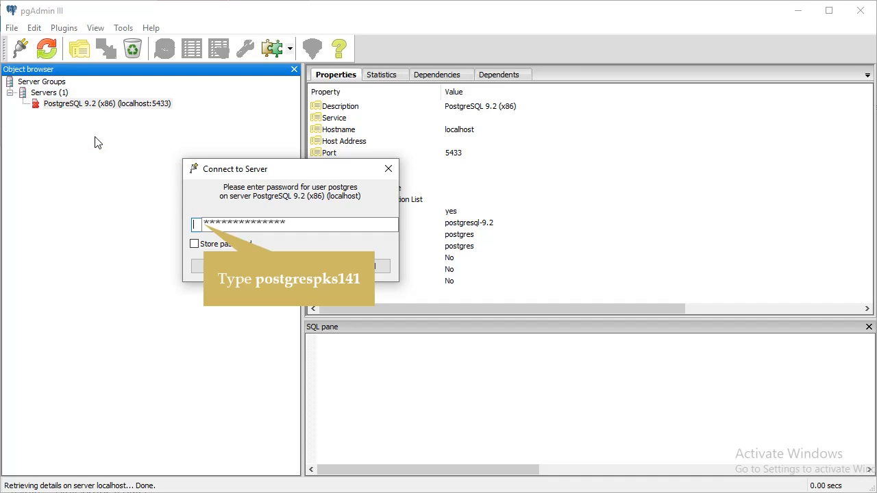
Connect to the server and expand postgis > Schemas > public to show the DISSOLVE_LITHOLOGY4326 table details.
click(305, 266)
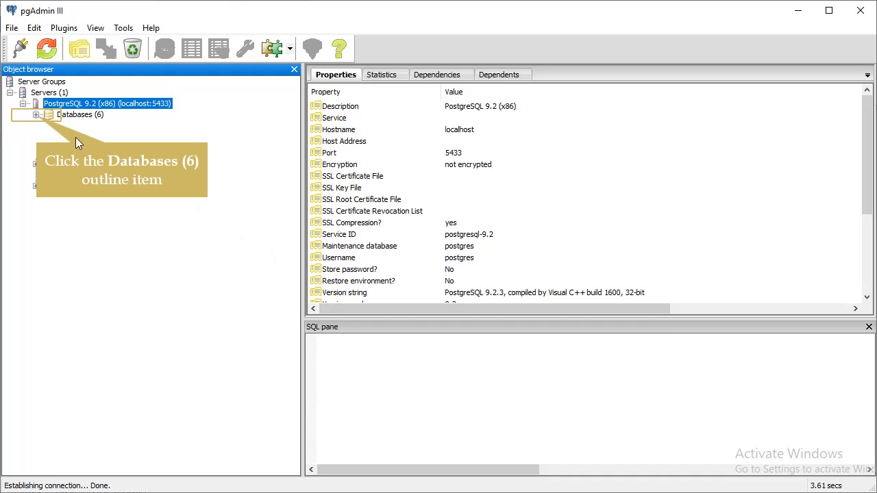
click(35, 115)
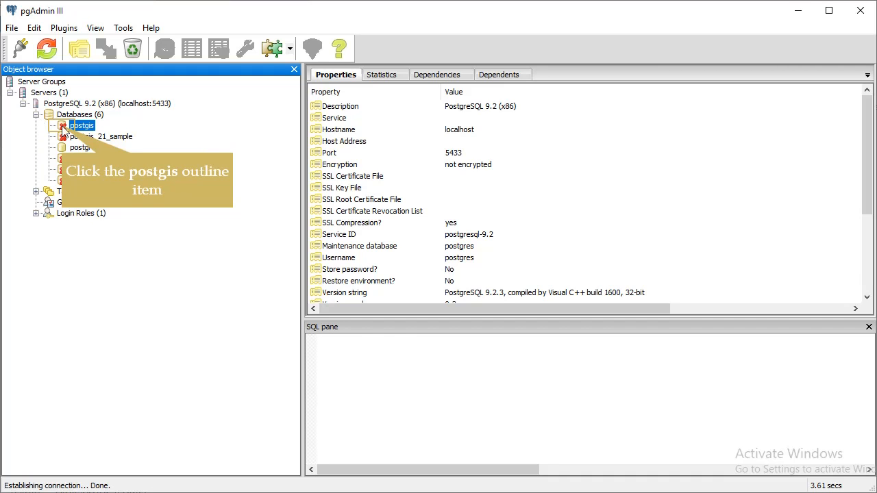
click(62, 127)
click(49, 126)
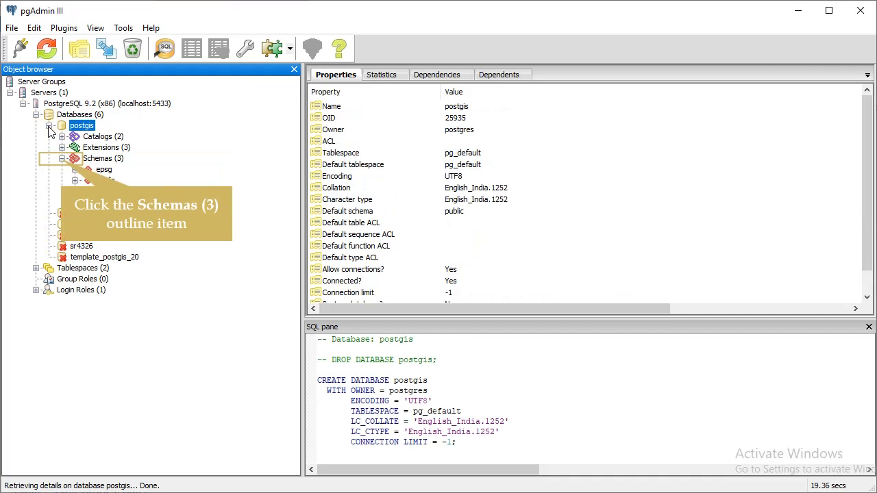
click(61, 159)
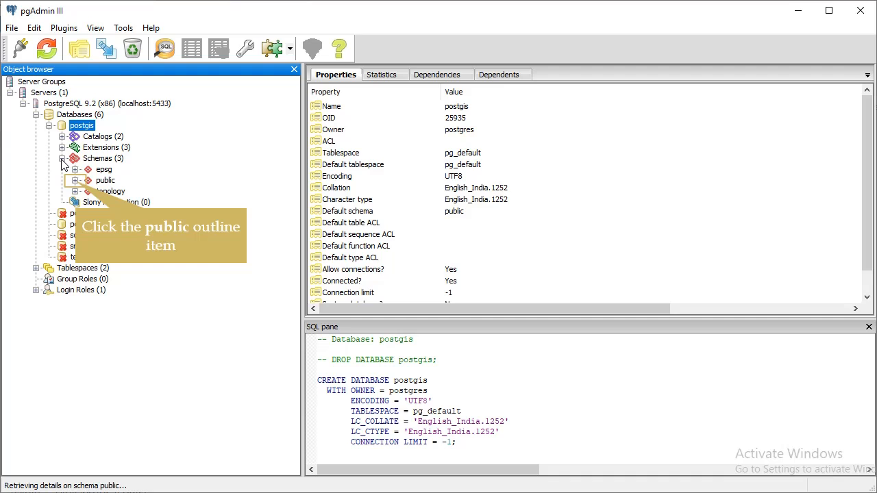
click(75, 181)
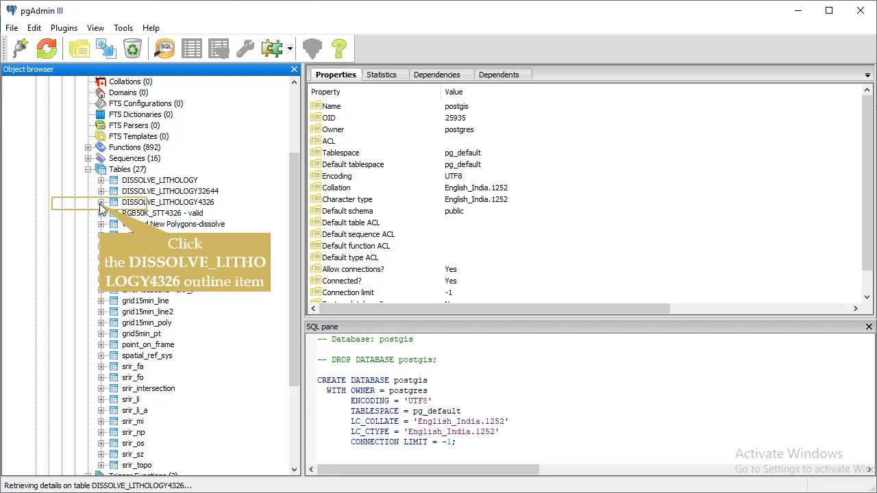
click(100, 203)
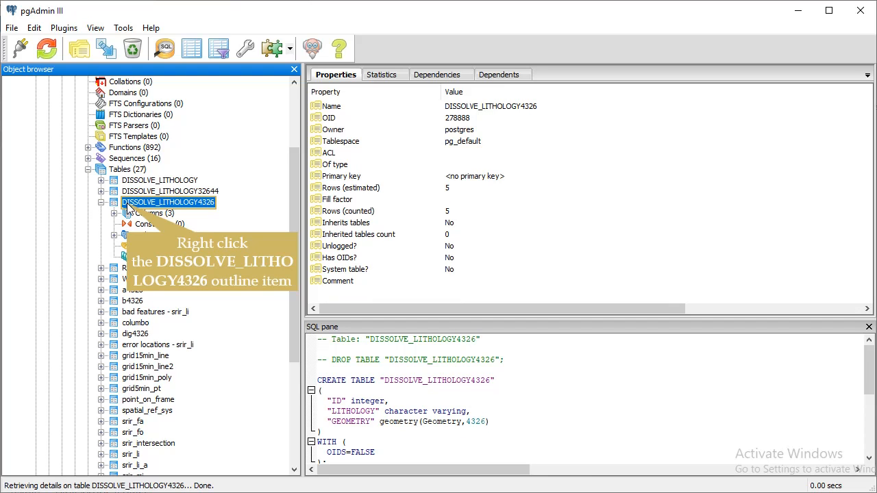
Generate a SELECT script for DISSOLVE_LITHOLOGY4326 and run it to preview the rows.
right_click(127, 206)
mouse_move(162, 342)
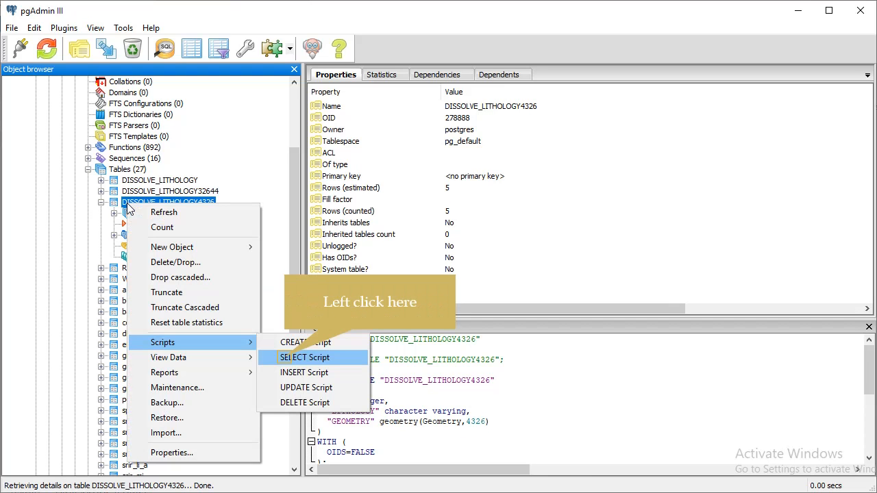
click(284, 357)
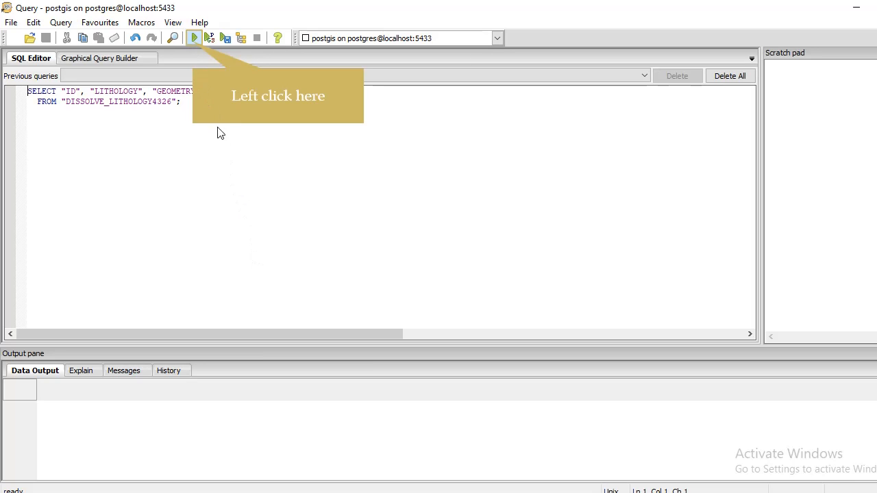
click(193, 40)
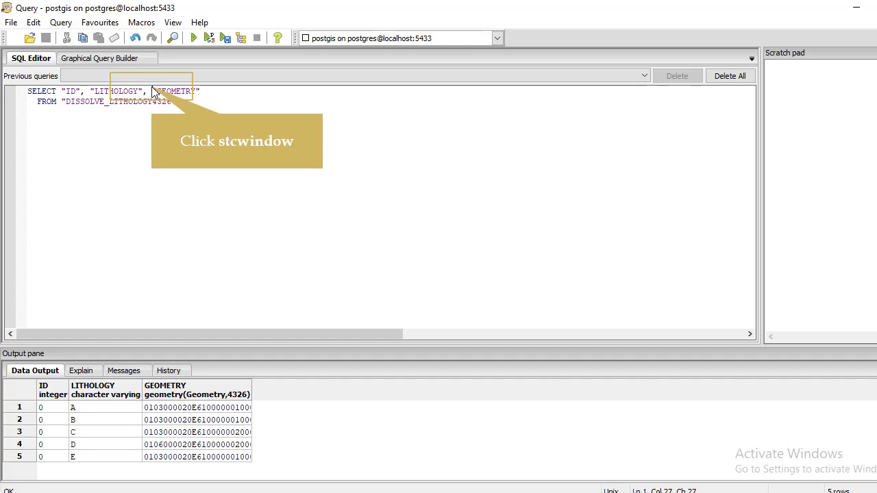
Wrap GEOMETRY in st_transform(GEOMETRY, 32642) and run the reprojecting query.
text(st_transform()
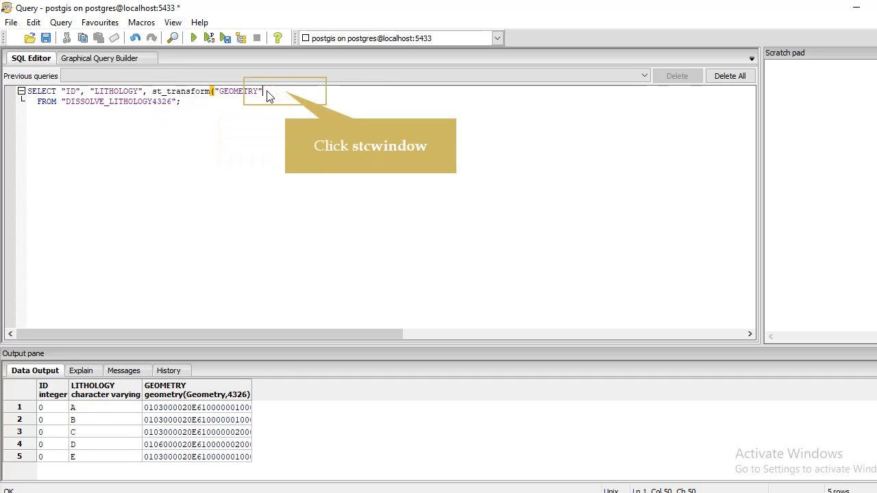
click(285, 92)
text(, 32642))
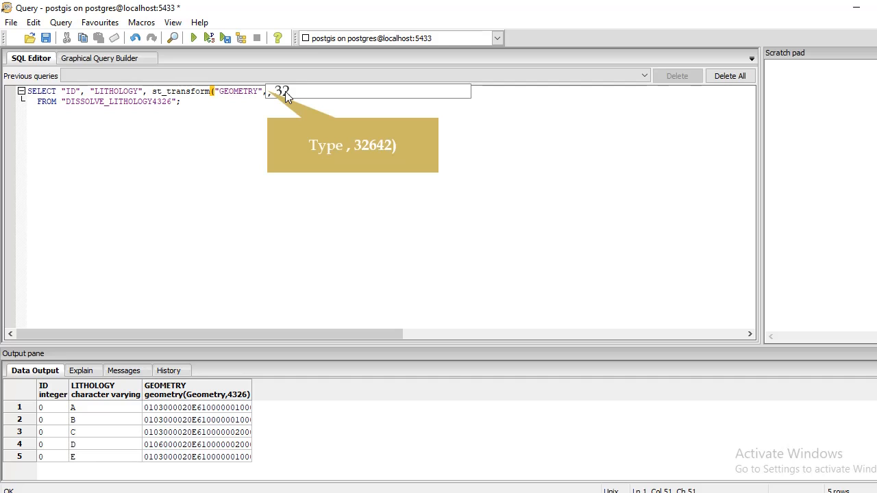
text( 32642))
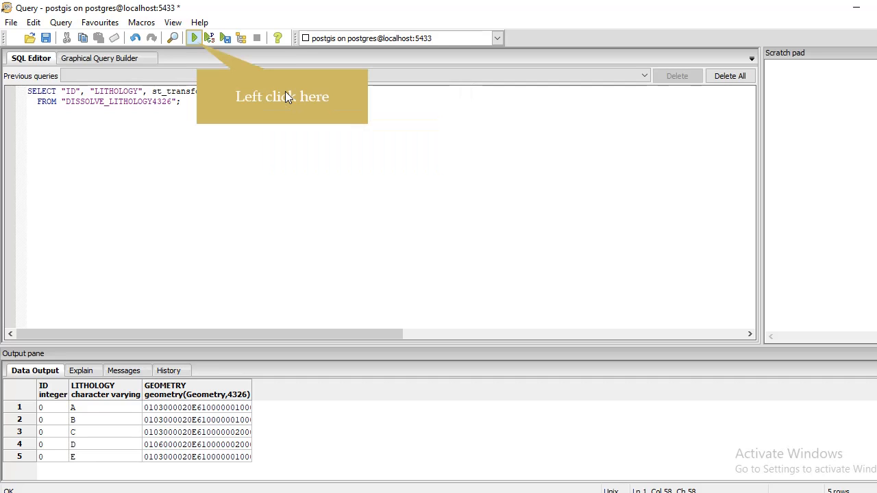
click(195, 40)
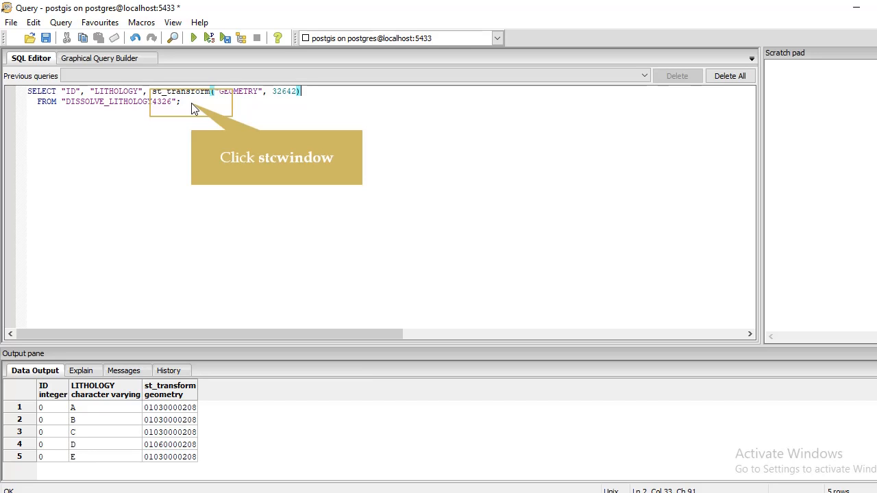
Copy the entire query text and switch back to OpenJUMP.
key(ctrl+a)
right_click(79, 98)
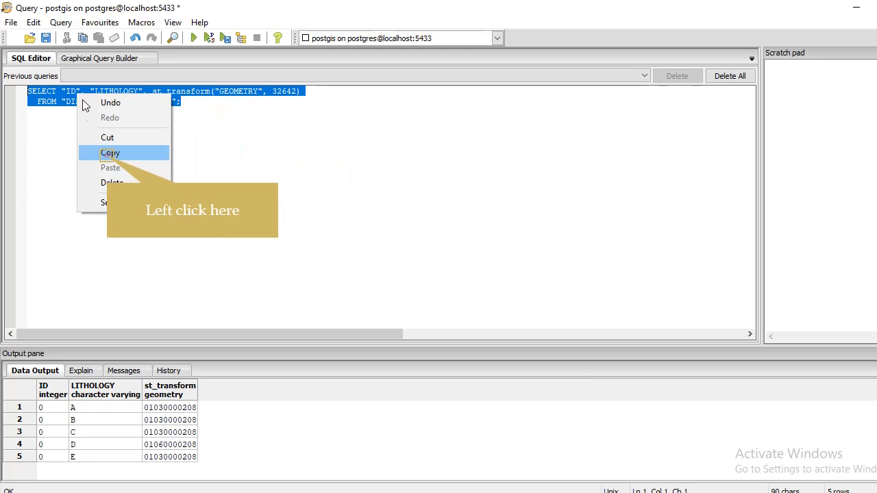
click(107, 155)
click(856, 8)
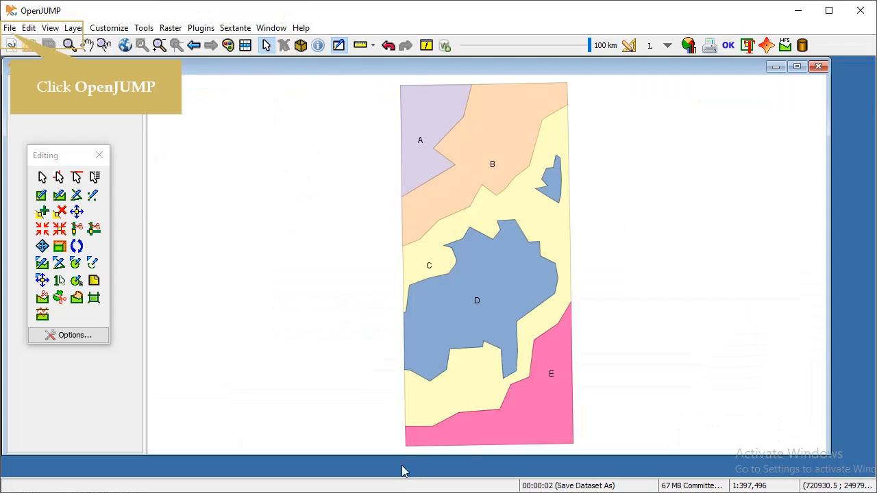
Run the pasted st_transform query as a datastore query on connectPOSTGIS, adding a New Query Layer.
click(10, 28)
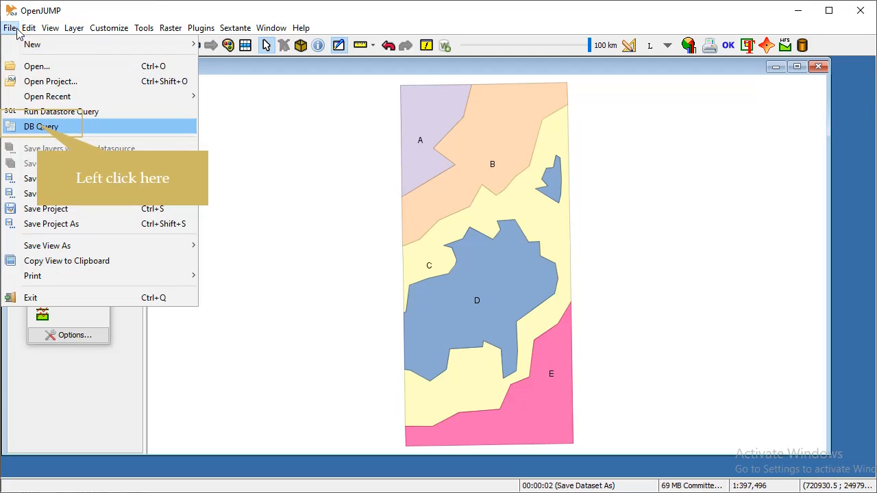
click(29, 115)
click(616, 192)
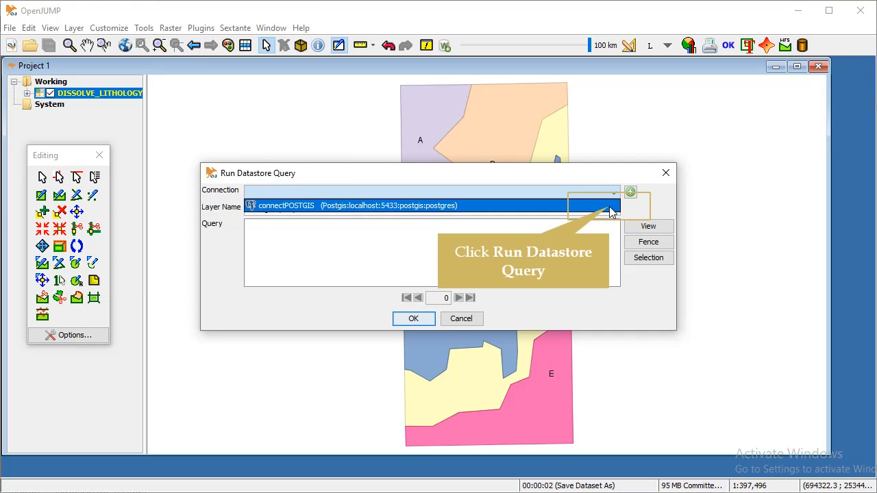
click(610, 207)
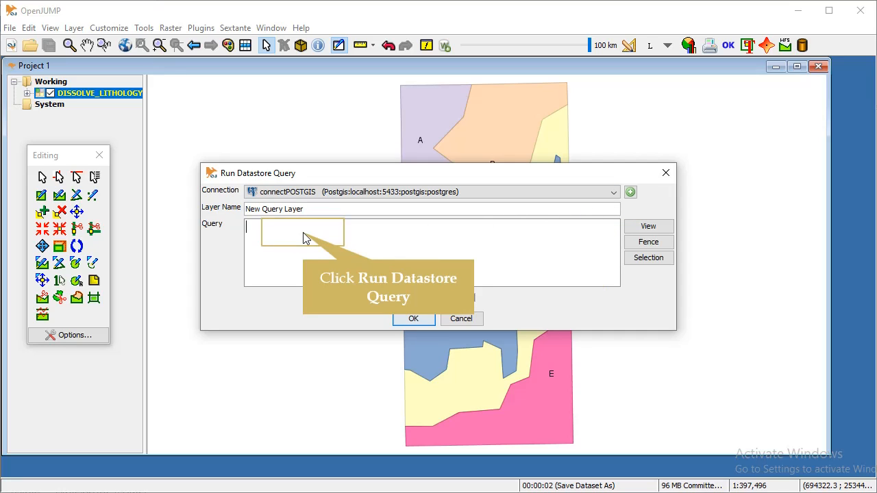
key(ctrl+v)
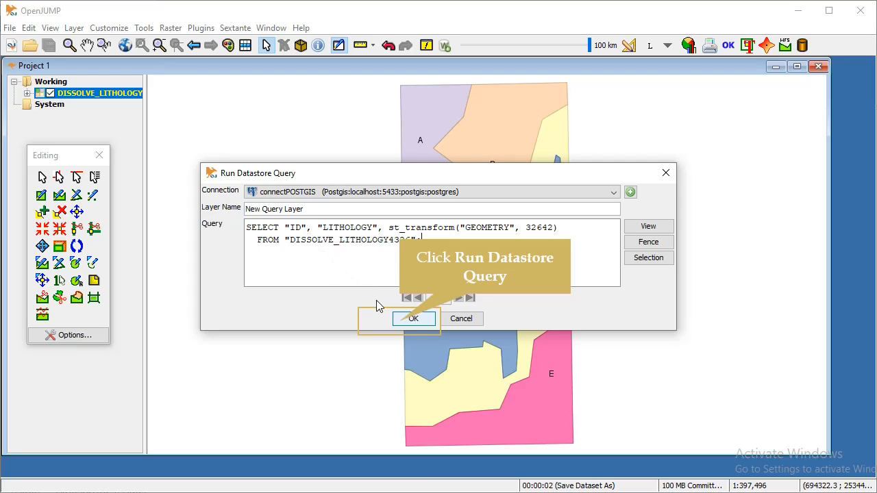
click(413, 319)
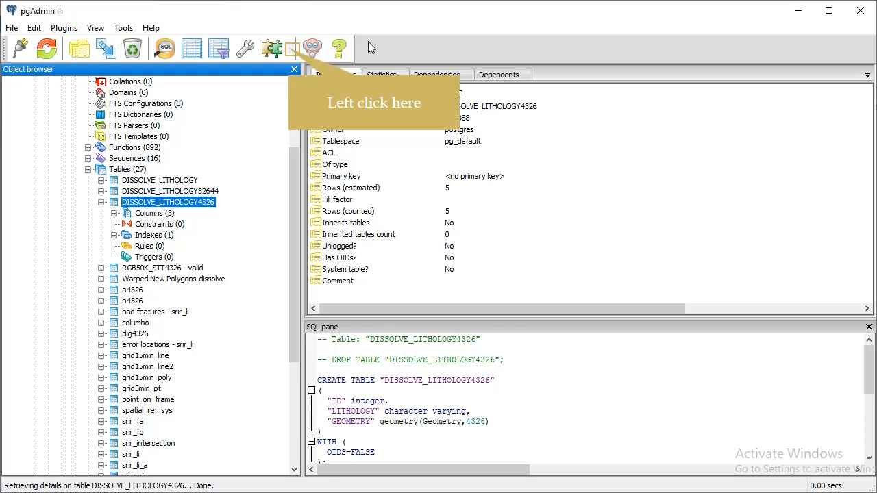
Launch the PostGIS Shapefile Import/Export Manager, connect to postgis and add table DISSOLVE_LITHOLOGY4326.
click(290, 51)
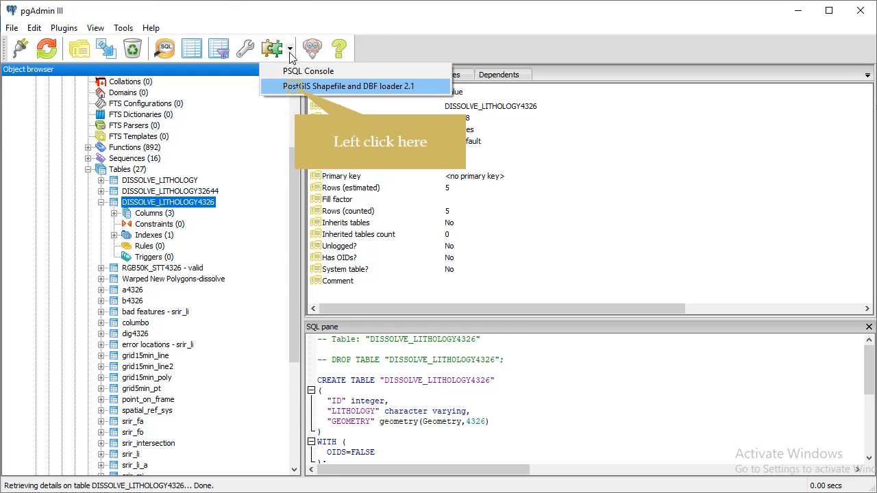
click(294, 87)
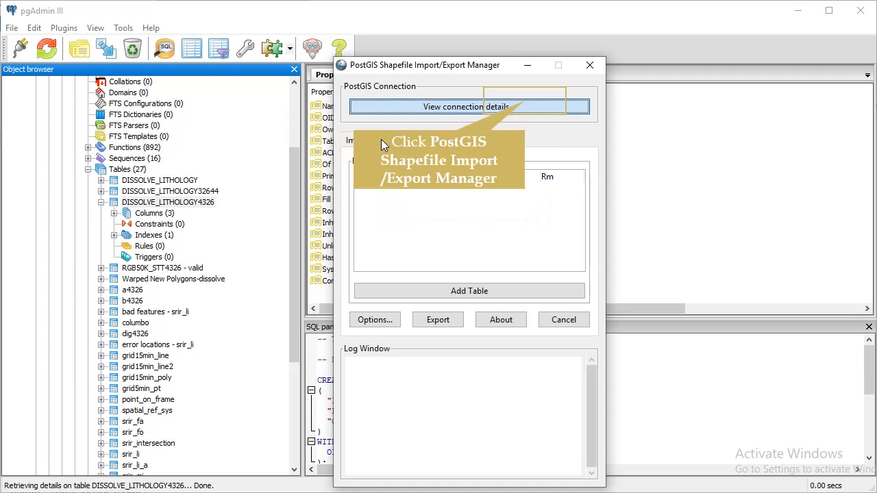
click(526, 107)
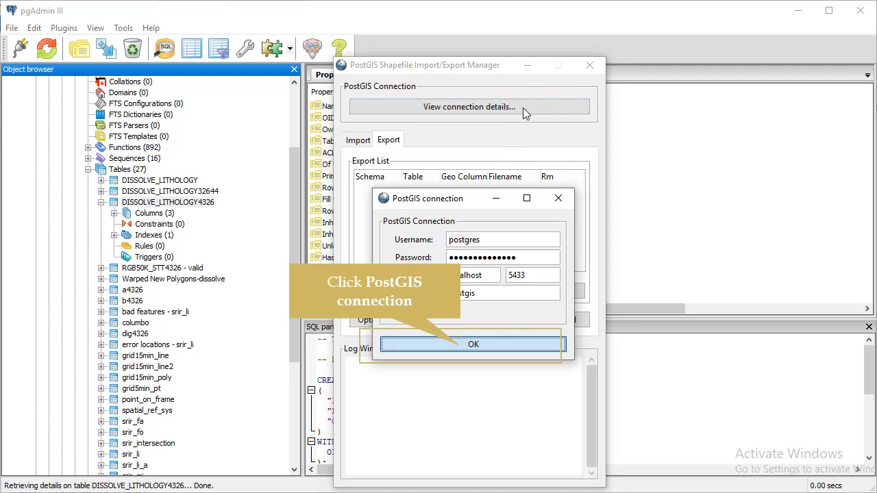
click(462, 345)
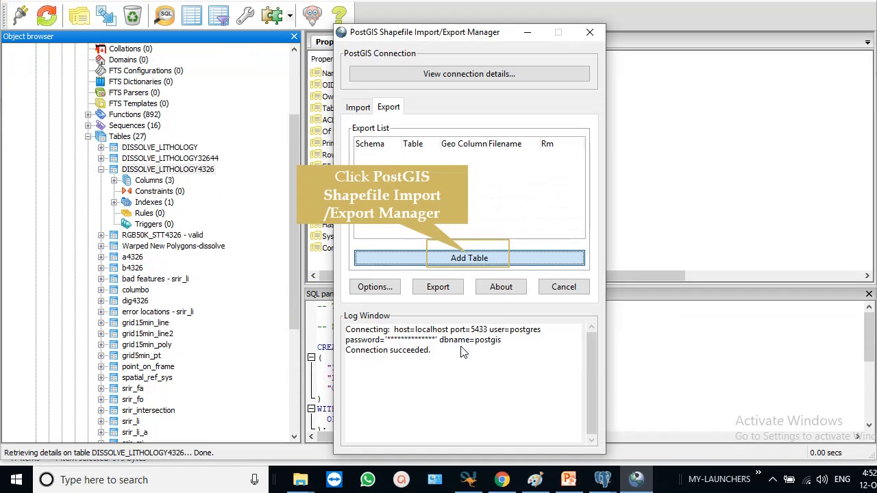
click(469, 259)
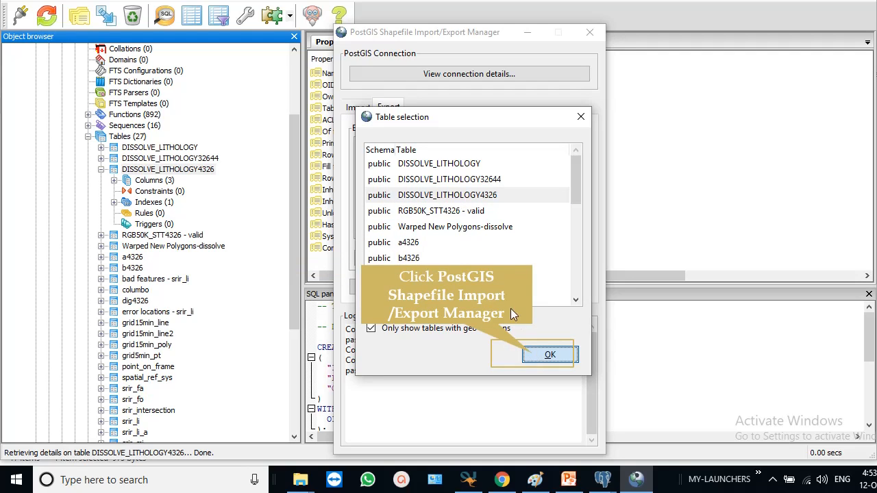
click(549, 355)
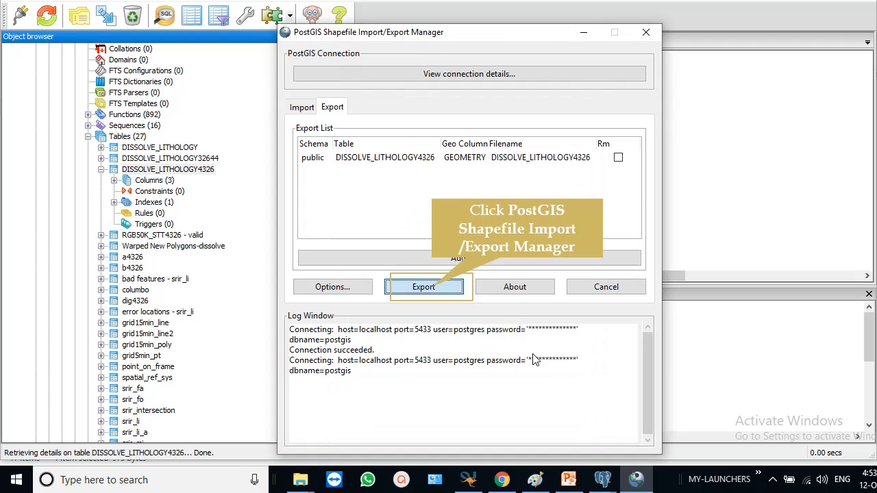
Export the table into a new POSTGIS folder under TELANGANA UNIV > SHP, then close the manager.
click(430, 287)
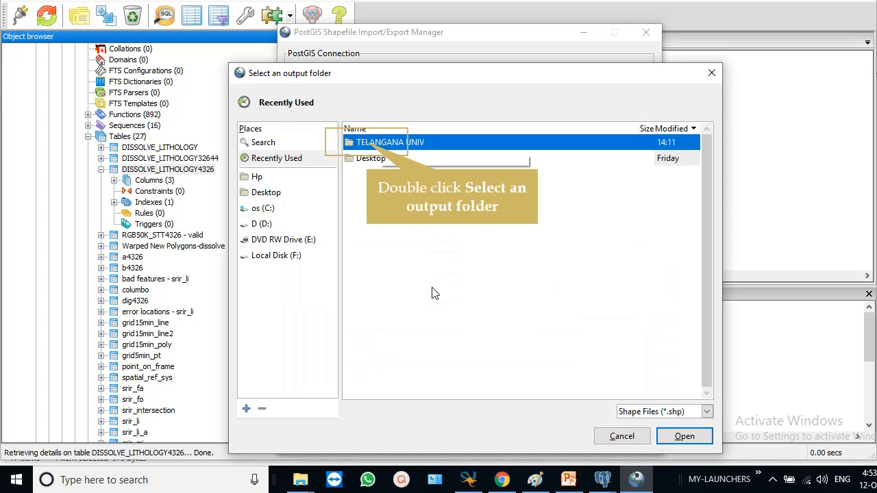
double_click(367, 145)
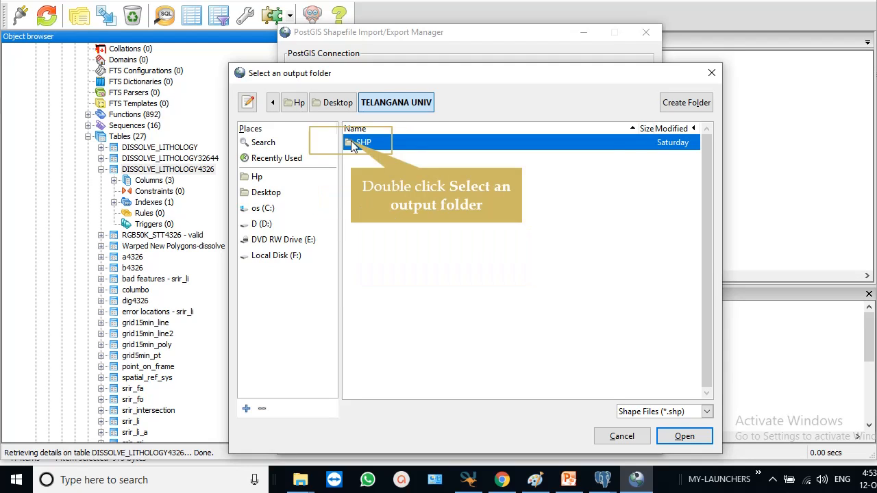
double_click(352, 146)
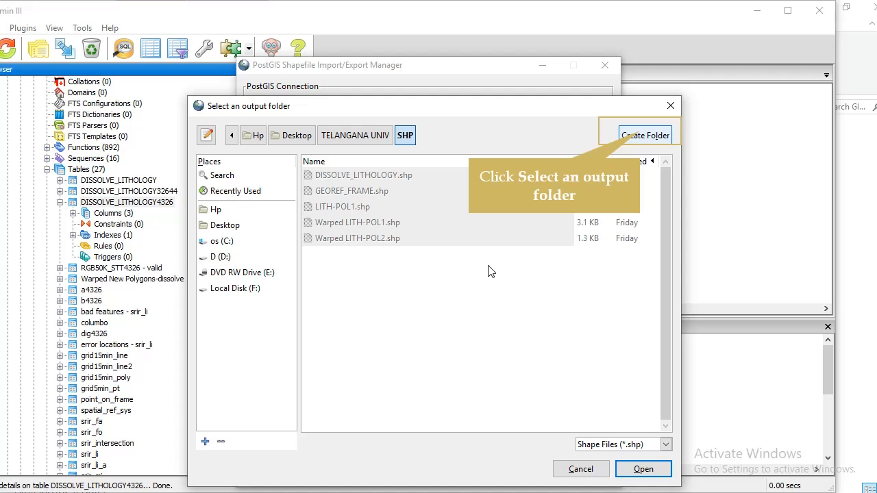
click(640, 135)
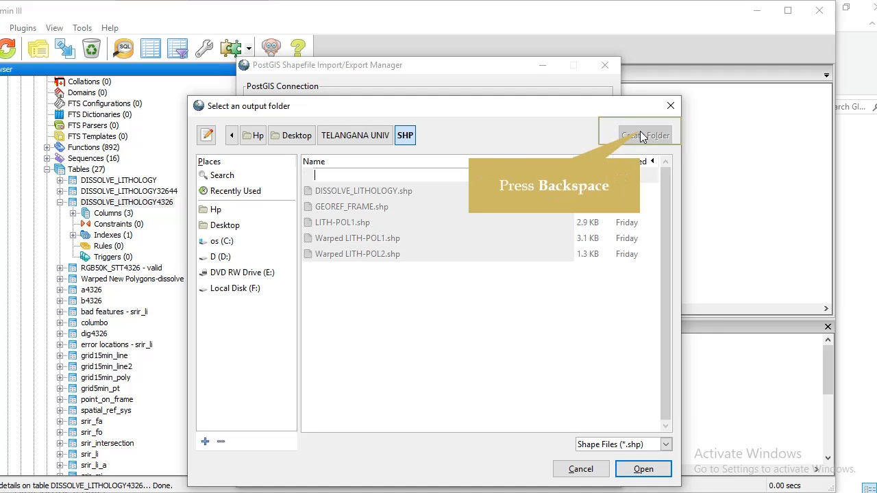
text(P)
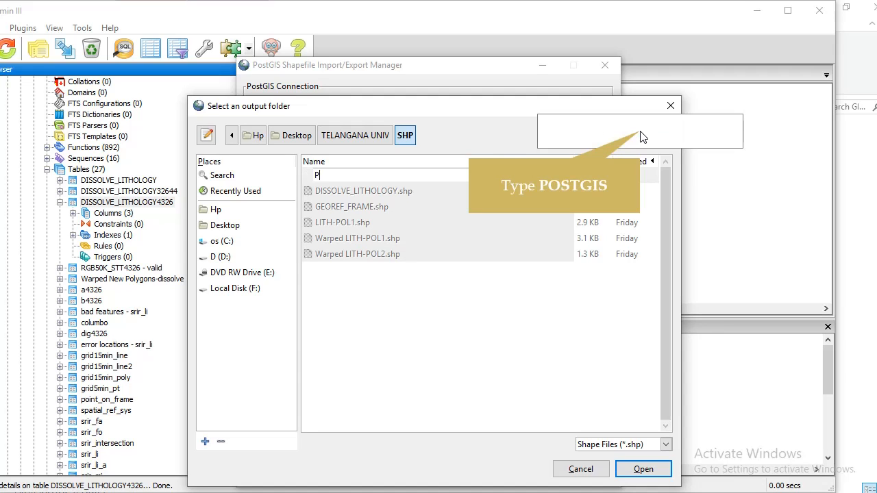
text(OSTGIS)
key(Return)
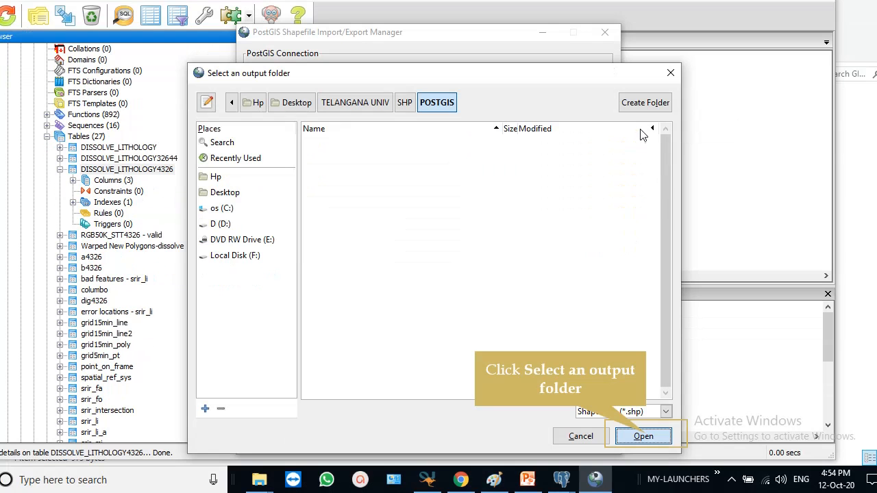
click(644, 435)
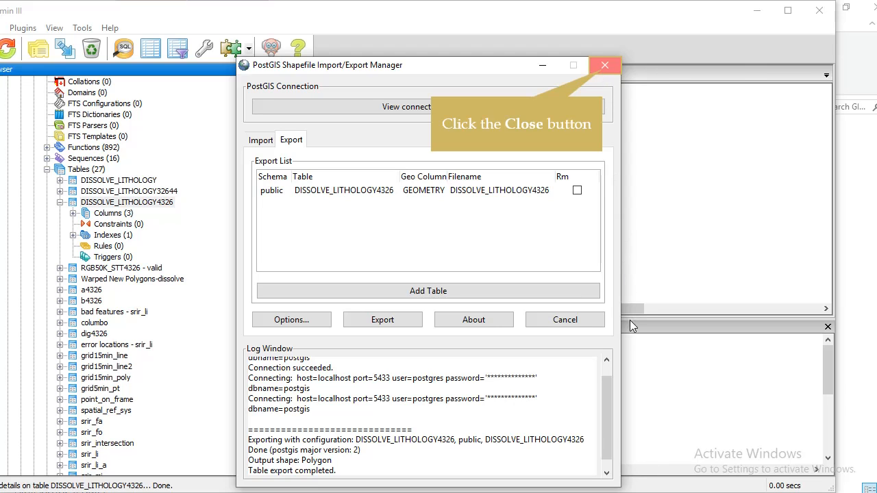
click(604, 66)
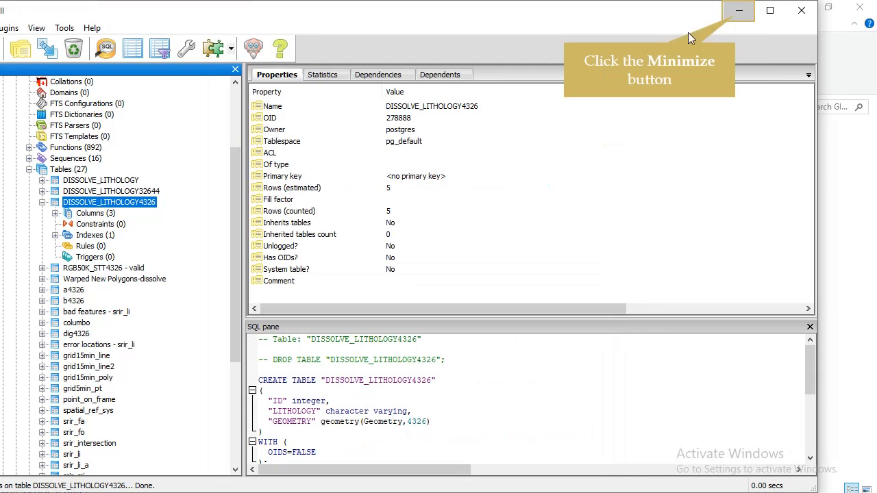
Open SHP > POSTGIS in File Explorer, confirm the exported .prj reads WGS 84, and return to OpenJUMP.
click(737, 19)
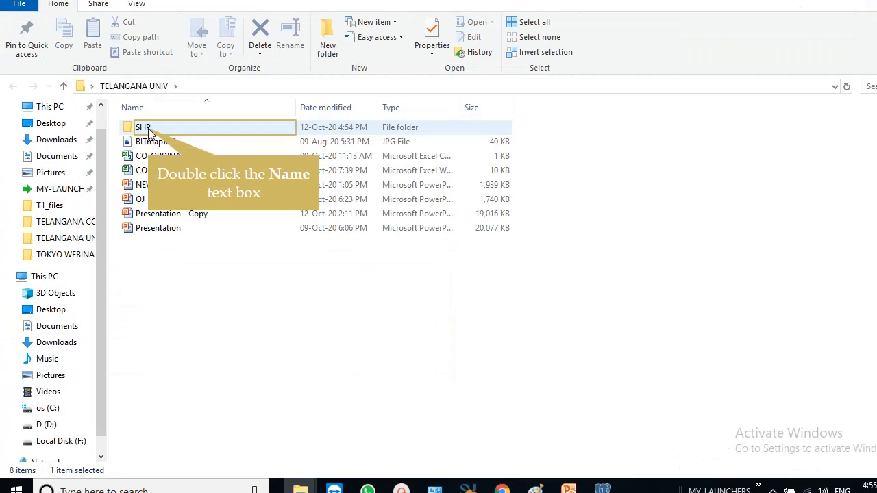
double_click(145, 128)
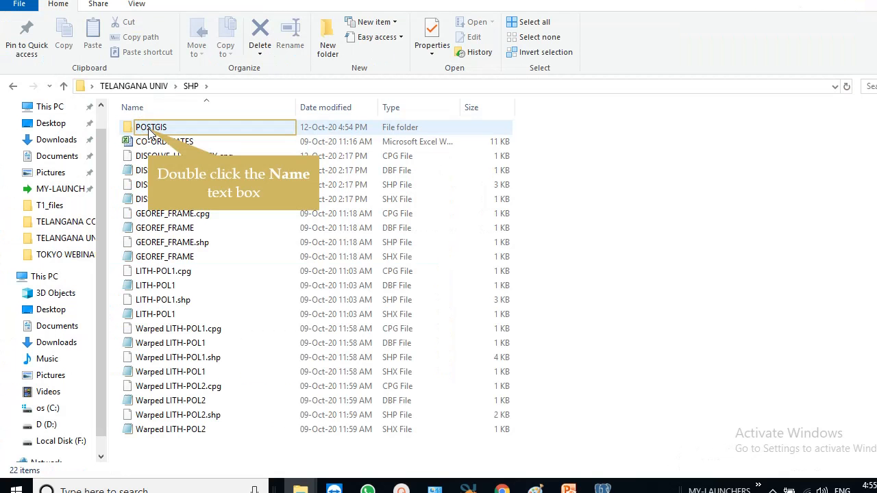
double_click(150, 130)
click(146, 141)
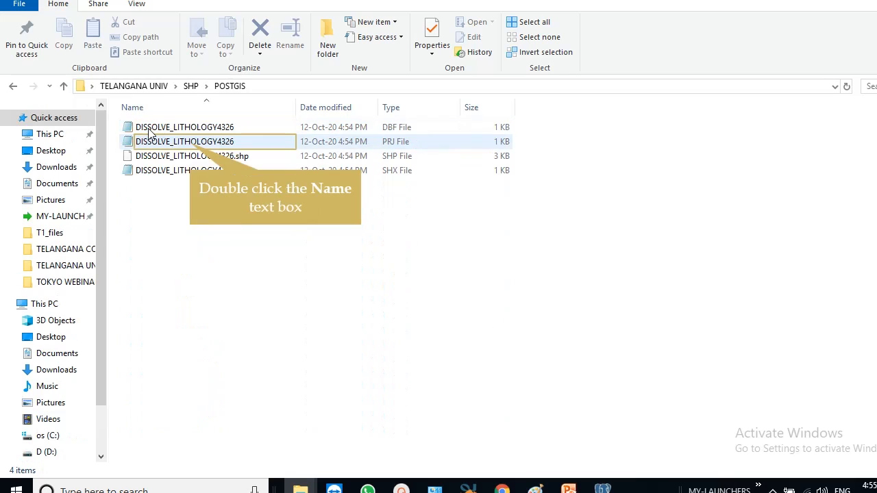
double_click(192, 144)
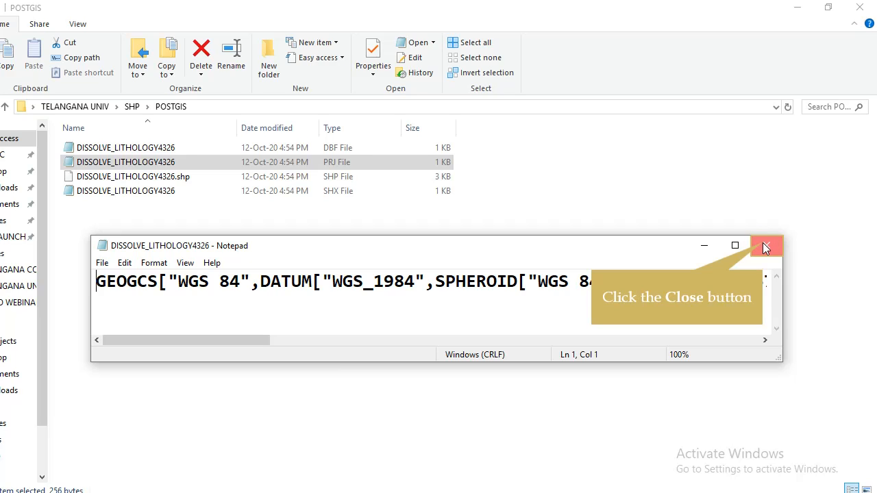
click(765, 246)
click(409, 477)
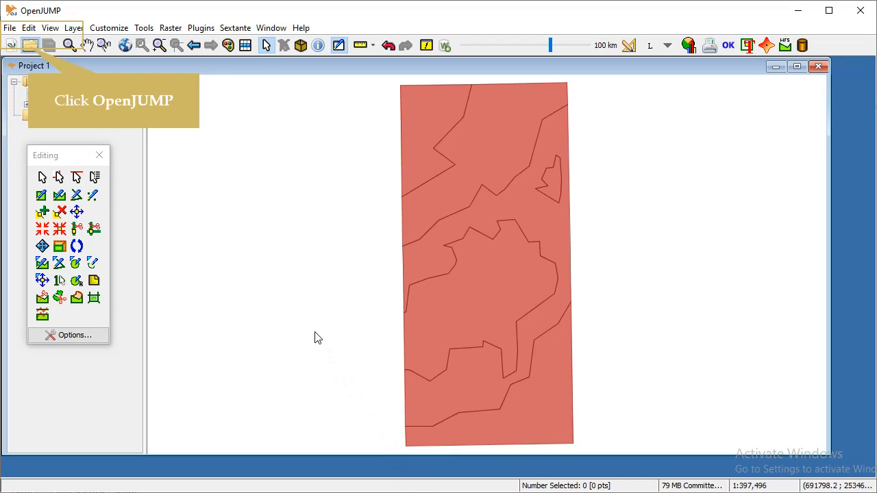
Open DISSOLVE_LITHOLOGY4326.shp from the POSTGIS folder and hide the New Query Layer.
click(30, 45)
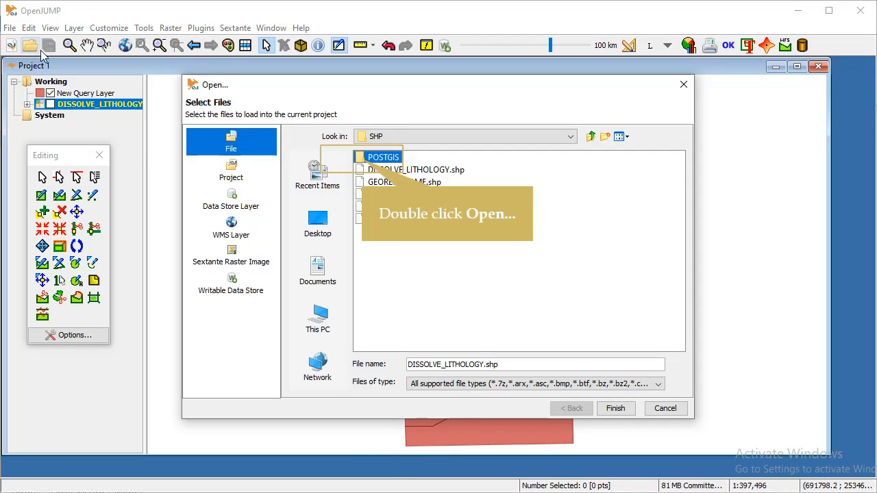
click(363, 161)
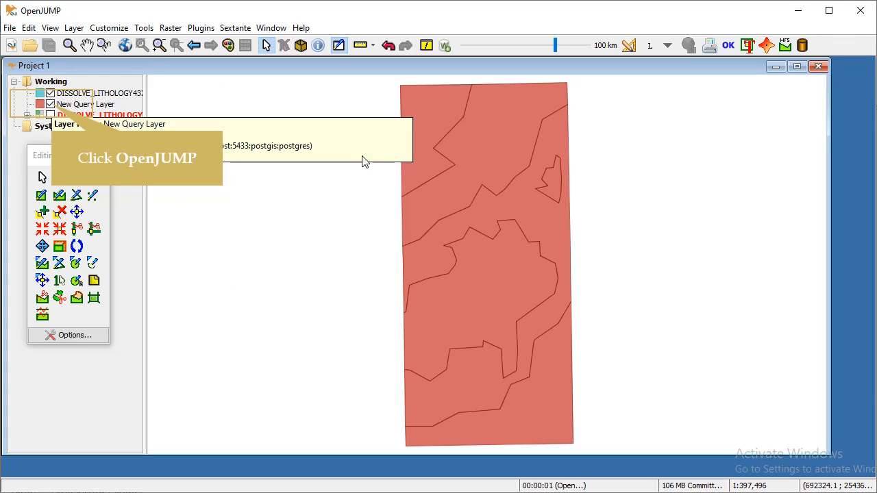
click(50, 104)
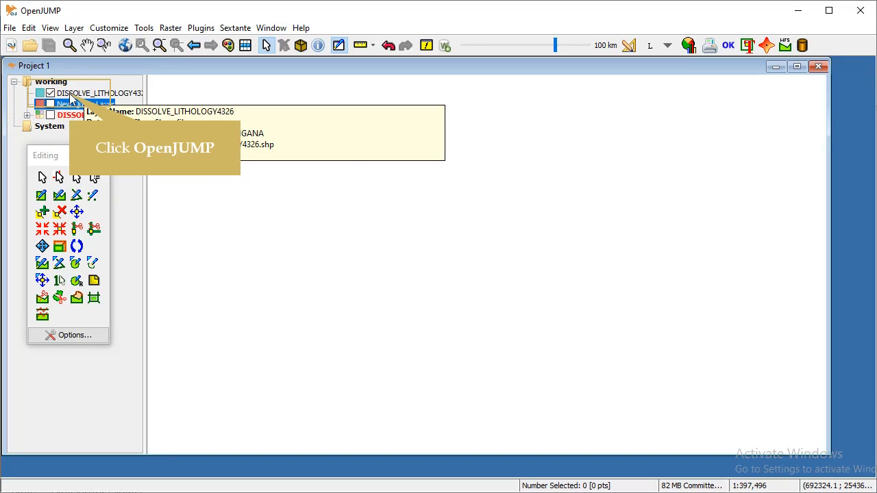
click(69, 94)
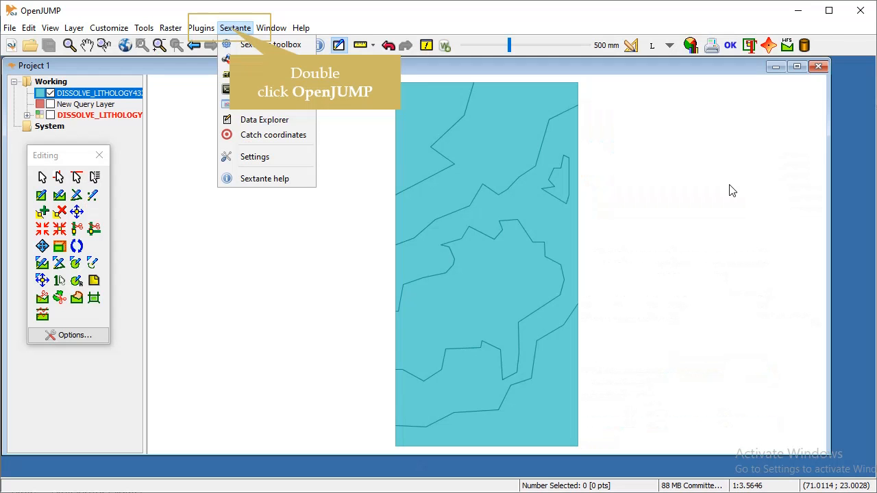
Browse the SEXTANTE toolbox of 345 algorithms, then close it.
click(236, 43)
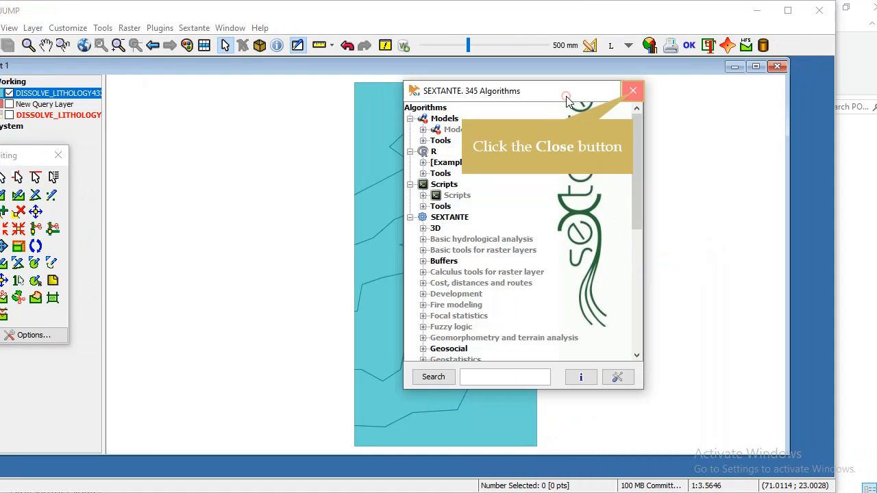
click(631, 91)
click(633, 91)
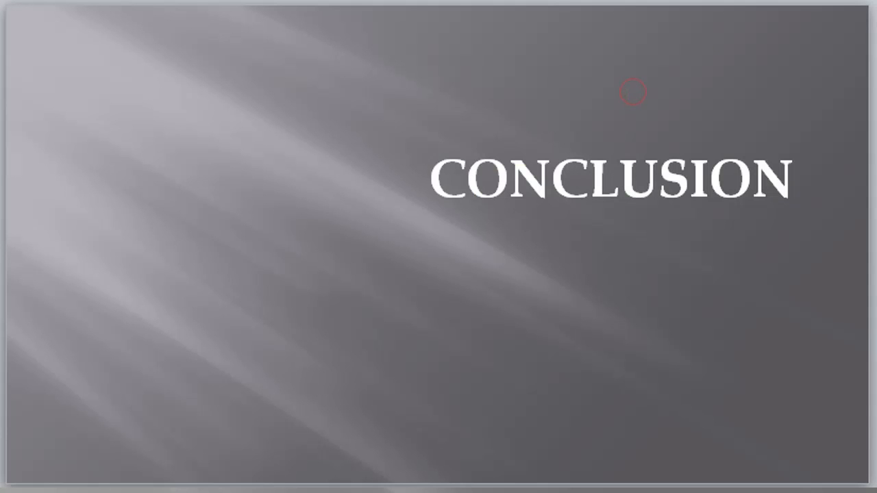